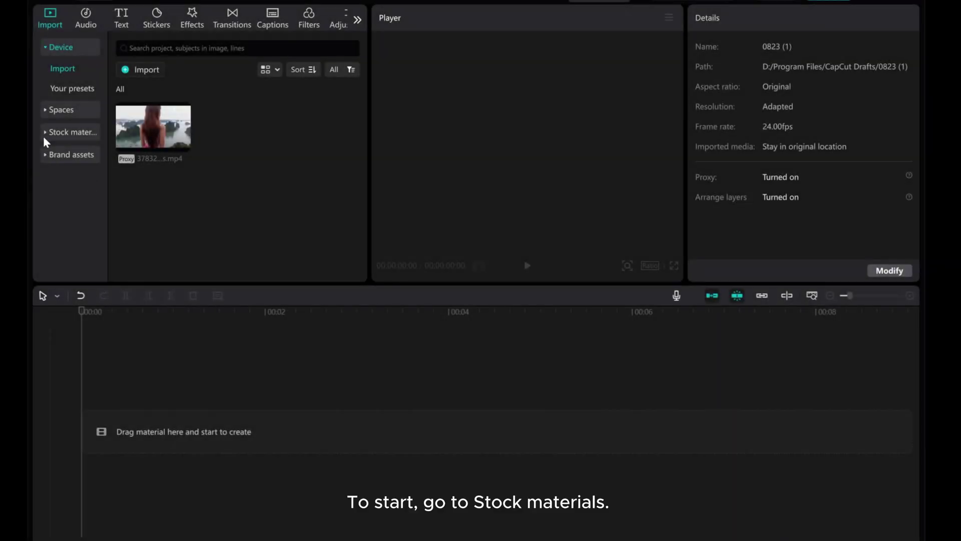
# - Place the black 00:06 stock background clip on the main timeline track
pyautogui.click(46, 131)
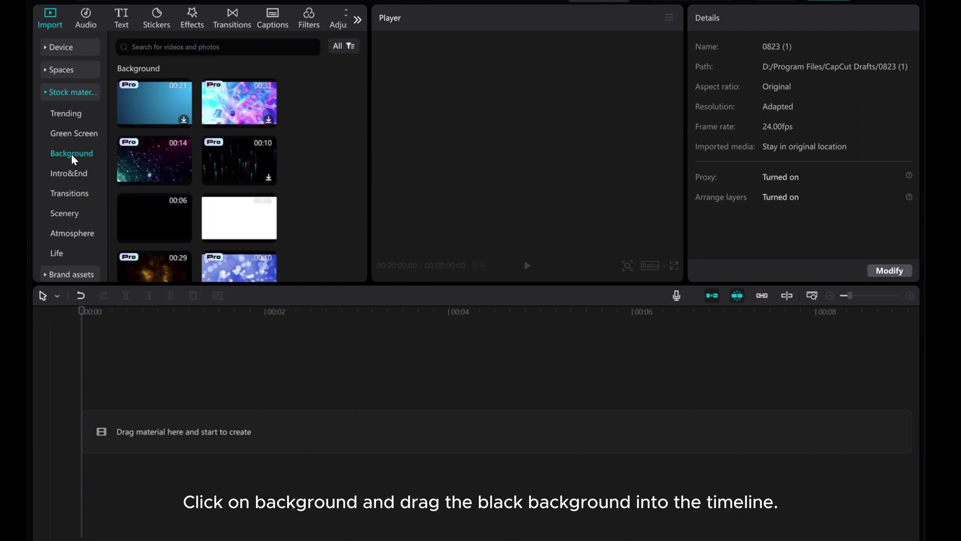
pyautogui.moveTo(159, 228)
pyautogui.moveTo(158, 217); pyautogui.dragTo(158, 424)
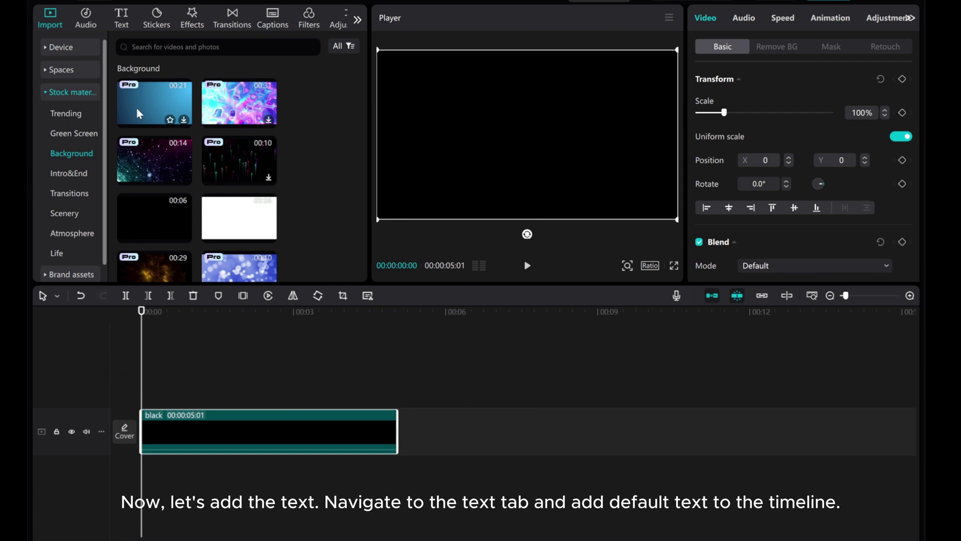
# - Add a default text clip and replace its placeholder with the name
pyautogui.click(121, 18)
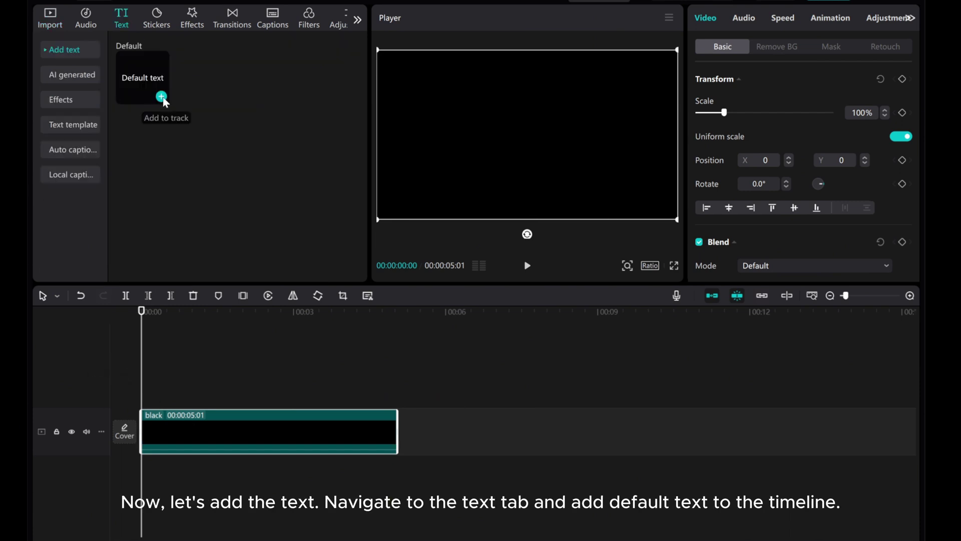
pyautogui.click(163, 97)
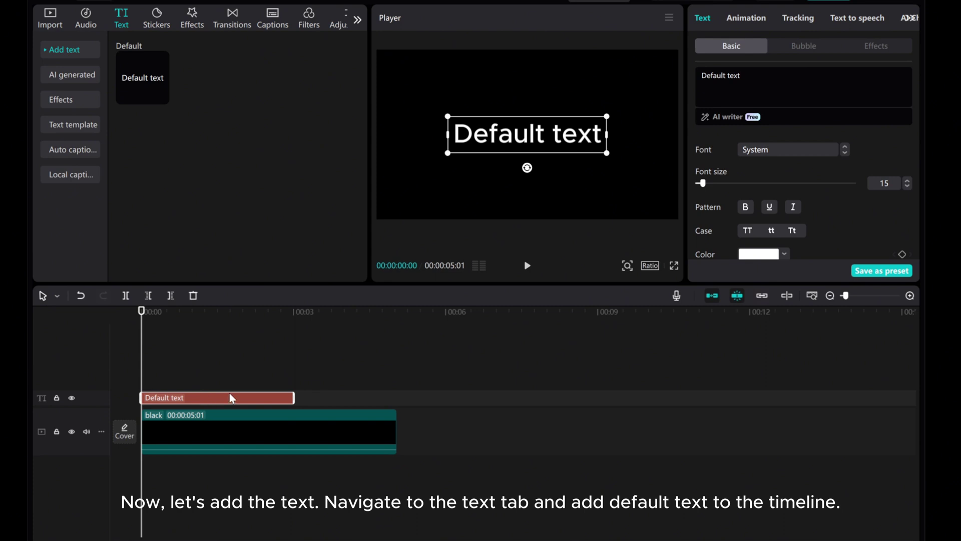
pyautogui.moveTo(742, 75); pyautogui.dragTo(701, 75)
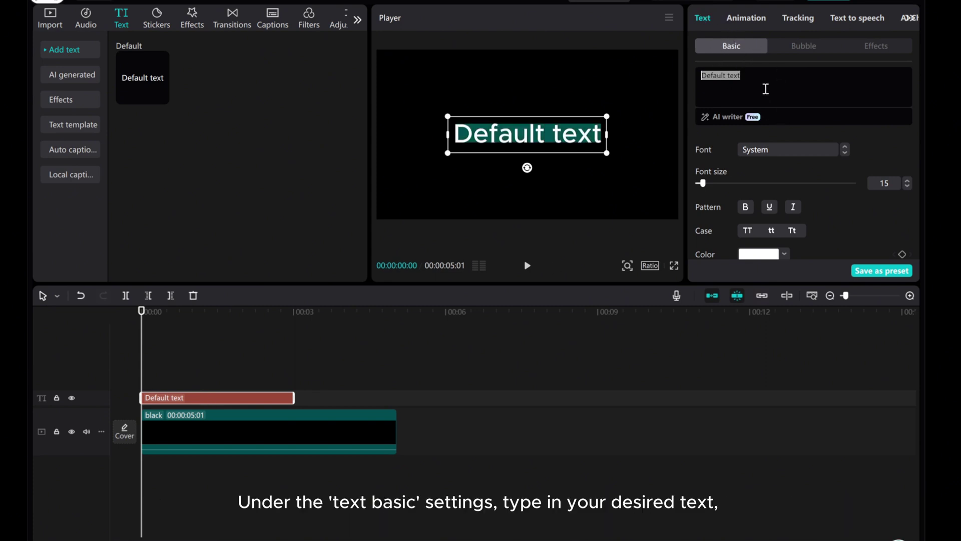
pyautogui.write('re')
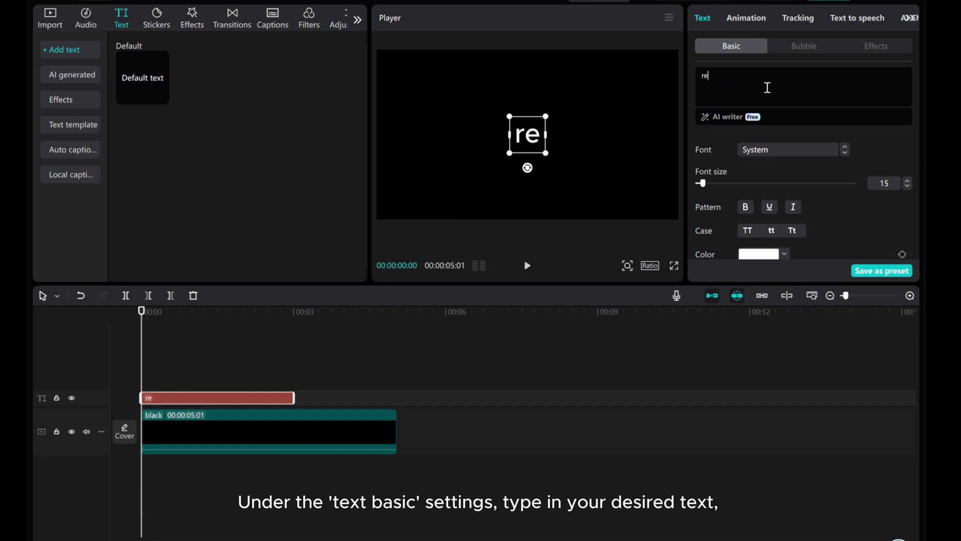
pyautogui.write('becca')
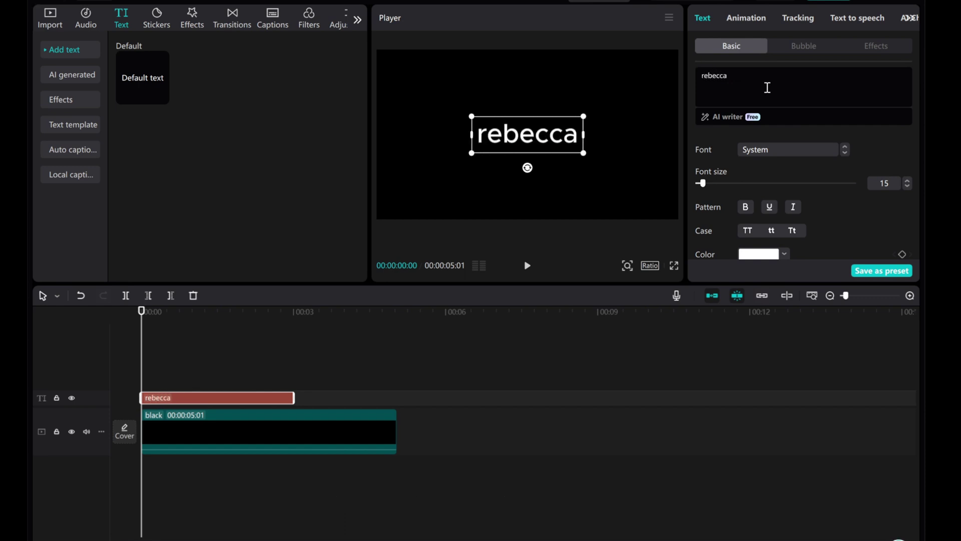
# - Style the text in Impact, all uppercase, font size 26, character spacing 1
pyautogui.click(758, 151)
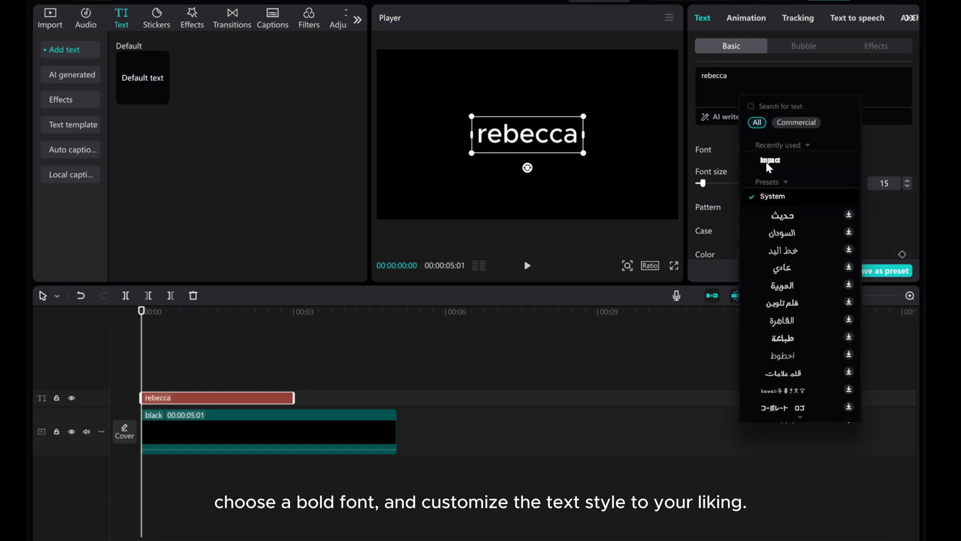
pyautogui.click(759, 166)
pyautogui.click(747, 231)
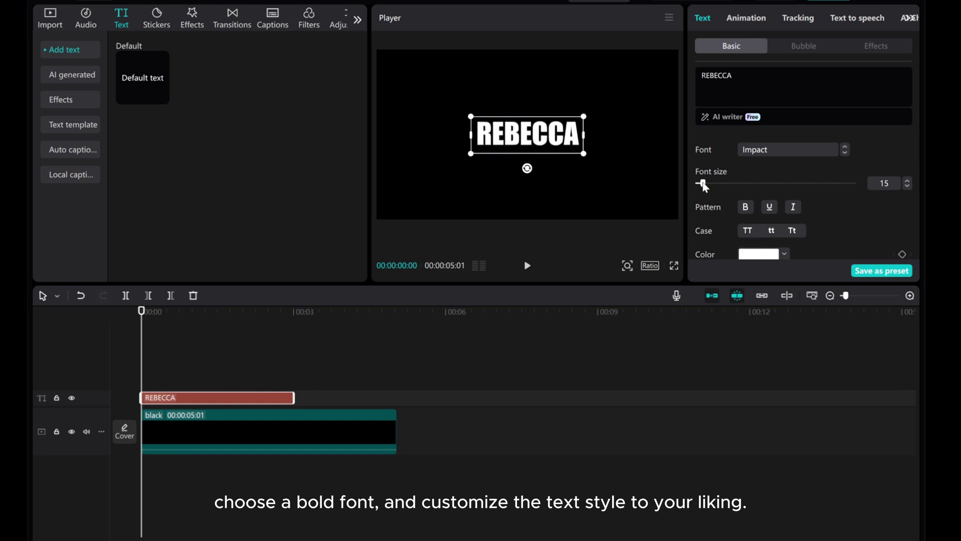
pyautogui.moveTo(702, 183); pyautogui.dragTo(710, 184)
pyautogui.scroll(-3, 775, 196)
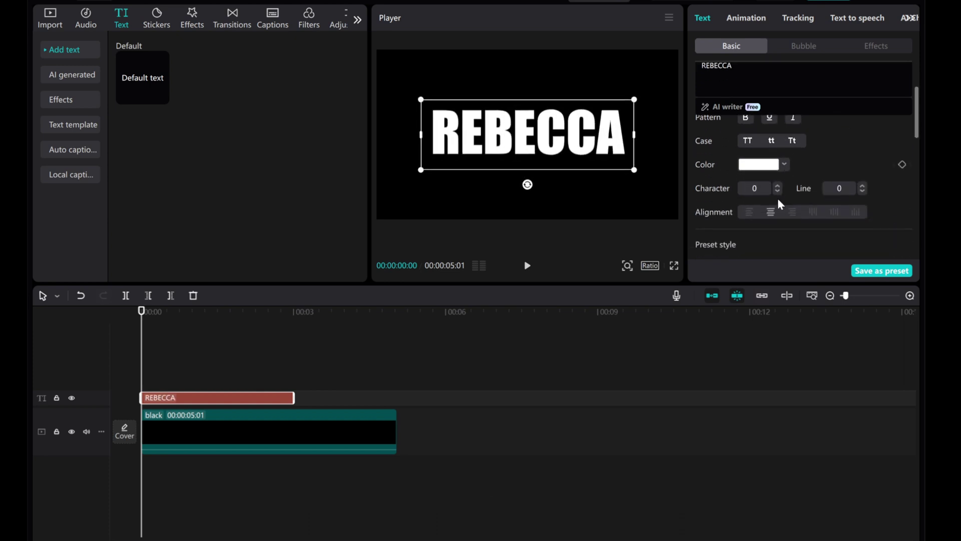
pyautogui.click(777, 185)
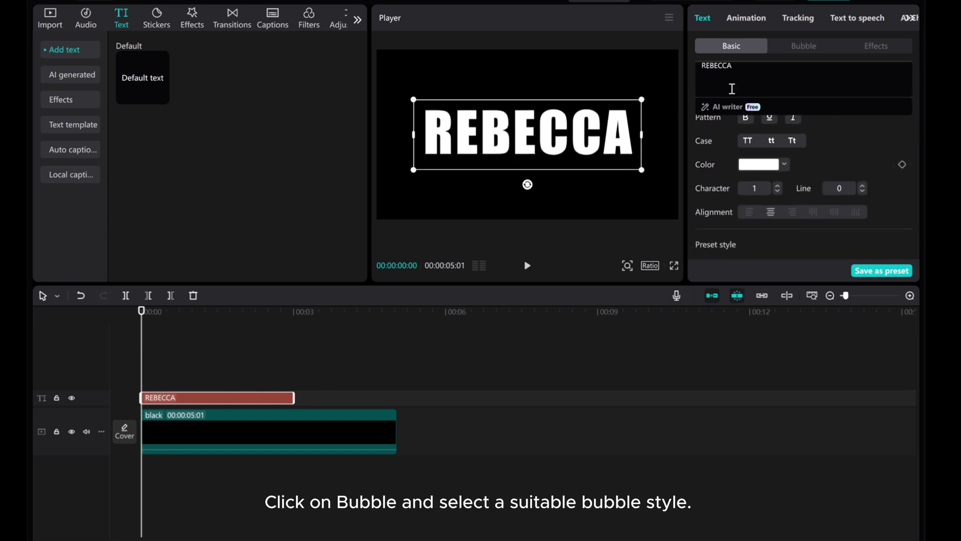
# - Back the name with the pink brush-stroke bubble and scale the text box up, kept centred
pyautogui.click(802, 50)
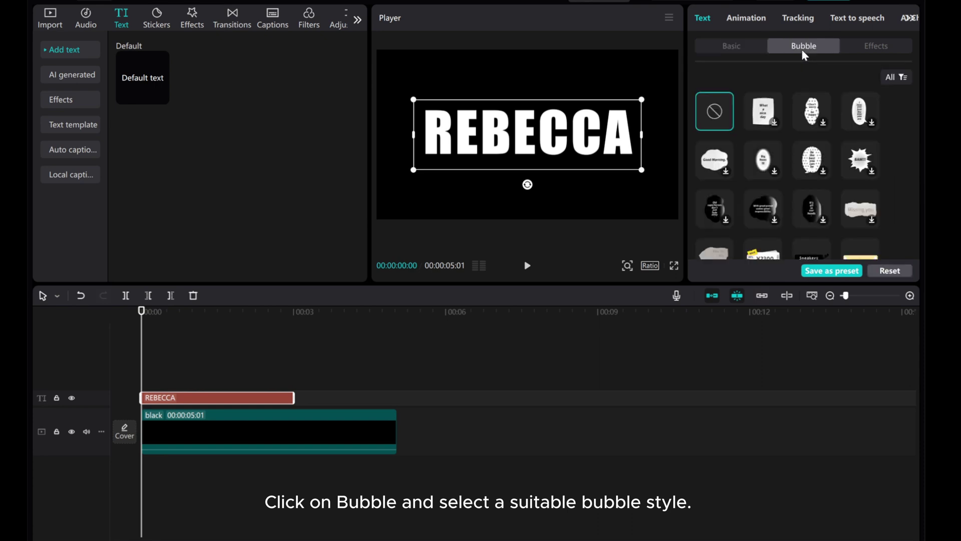
pyautogui.scroll(-5, 813, 161)
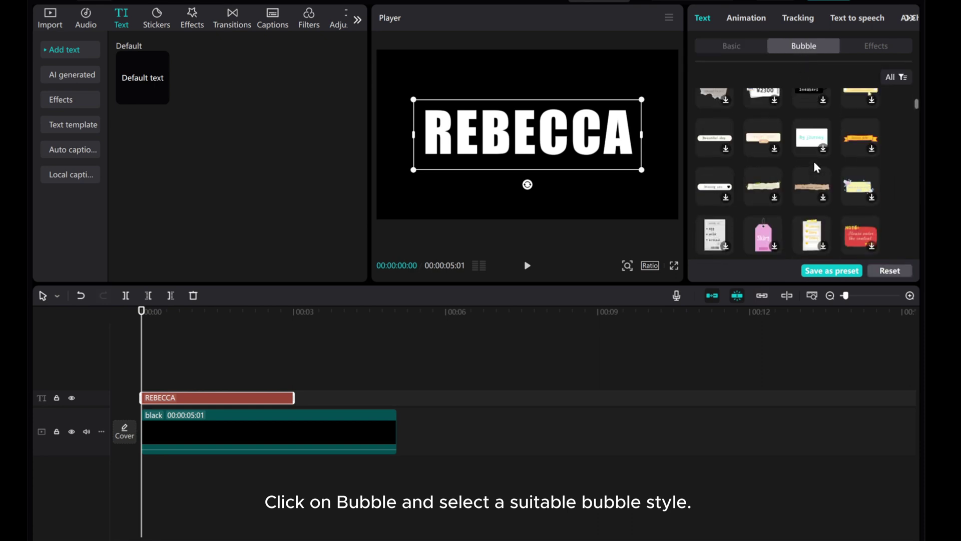
pyautogui.scroll(-3, 813, 161)
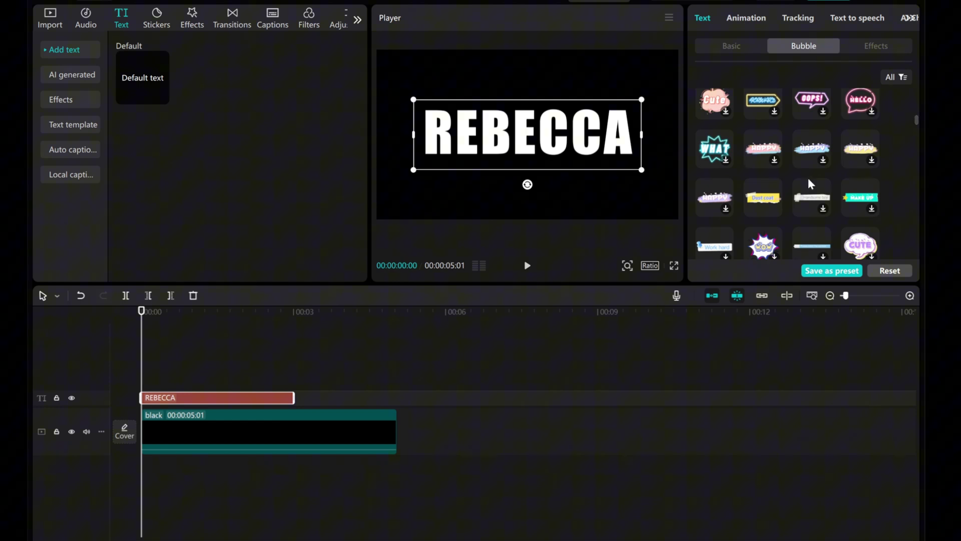
pyautogui.scroll(-3, 825, 185)
pyautogui.click(860, 181)
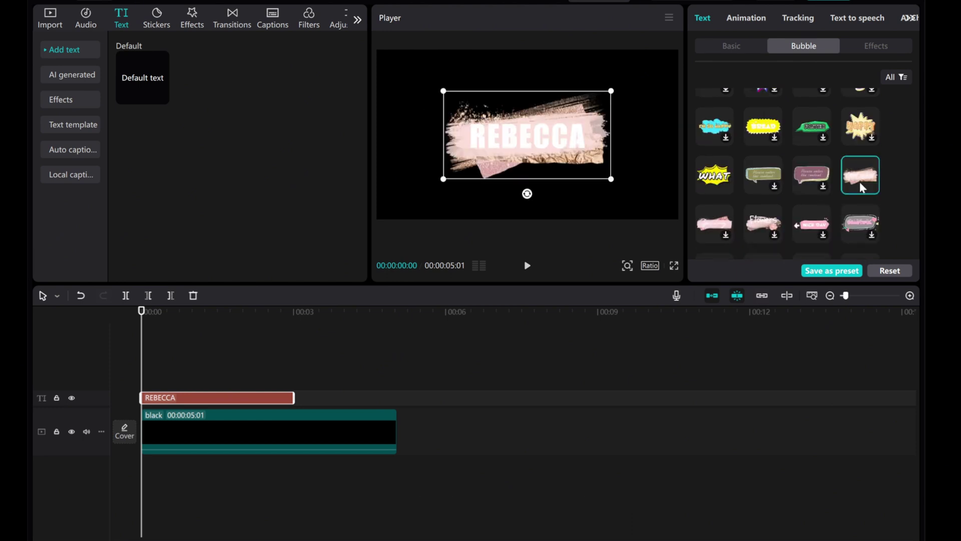
pyautogui.moveTo(614, 181); pyautogui.dragTo(662, 200)
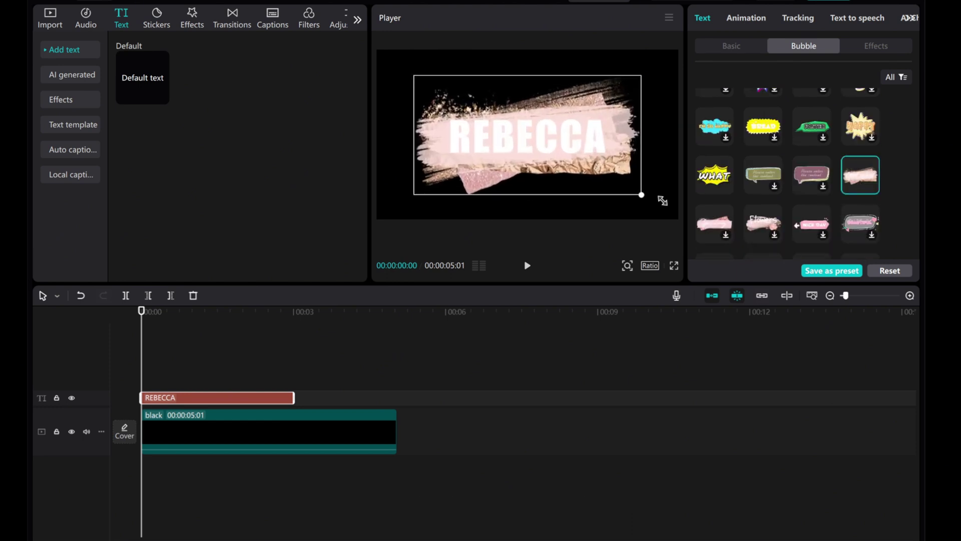
pyautogui.moveTo(548, 169); pyautogui.dragTo(547, 167)
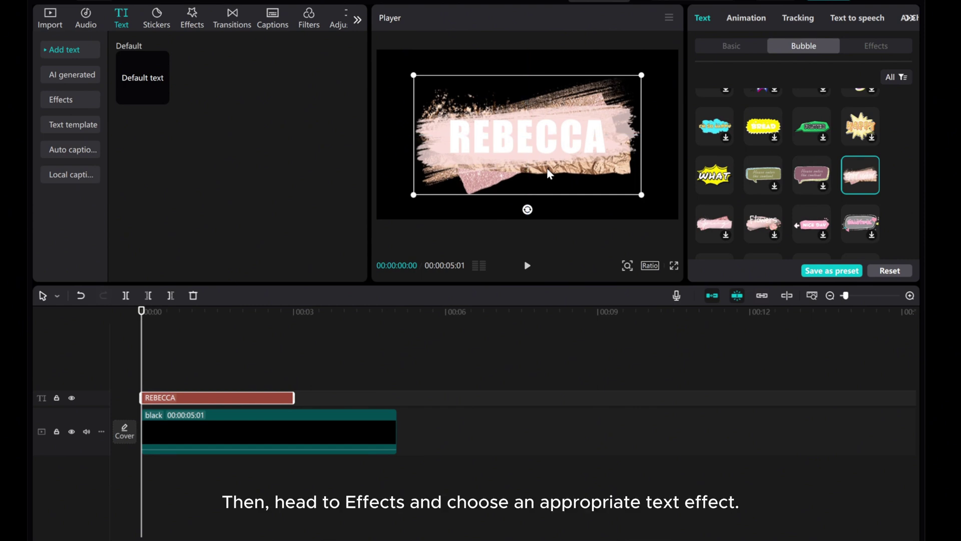
# - Apply the multicolour blue, red and yellow outlined text effect and enlarge the text slightly
pyautogui.click(867, 45)
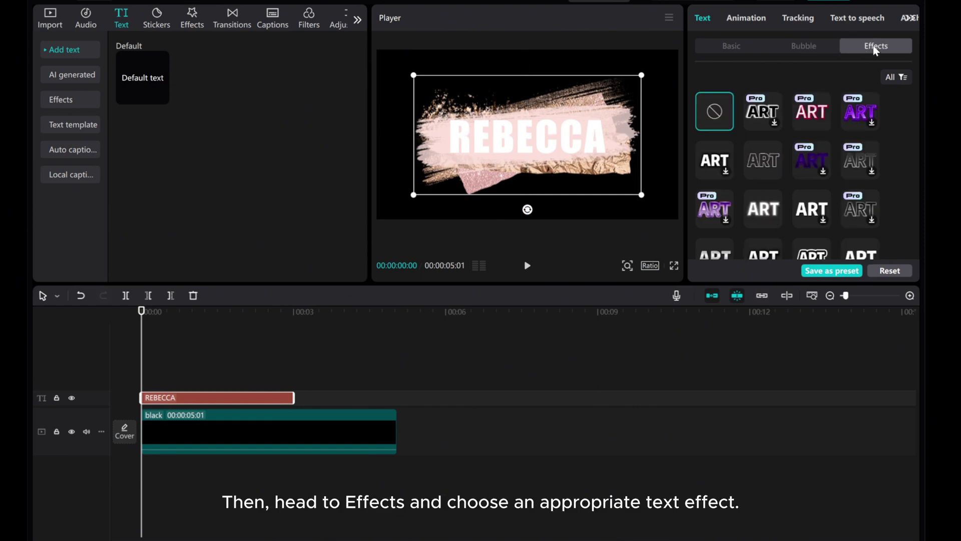
pyautogui.scroll(-5, 778, 188)
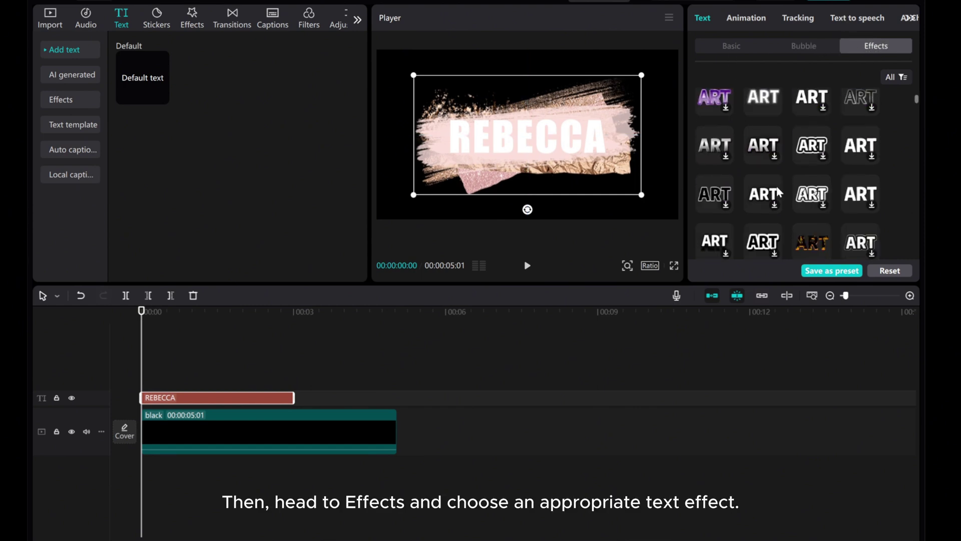
pyautogui.scroll(-6, 760, 178)
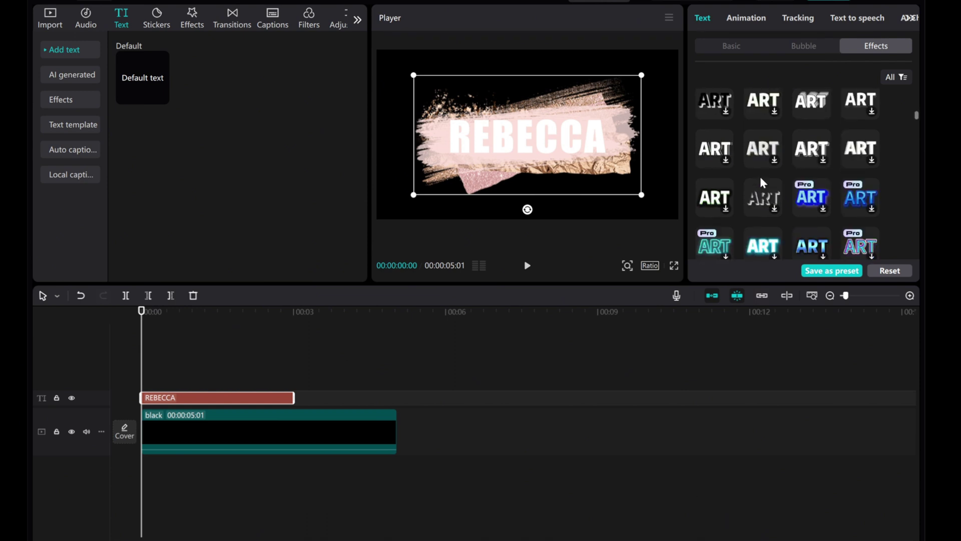
pyautogui.scroll(-5, 759, 176)
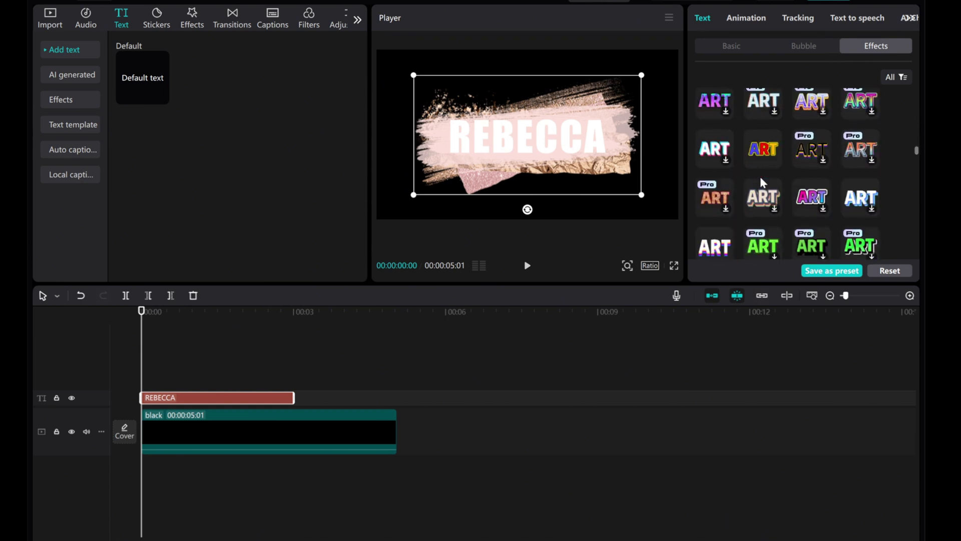
pyautogui.click(755, 95)
pyautogui.scroll(-5, 763, 211)
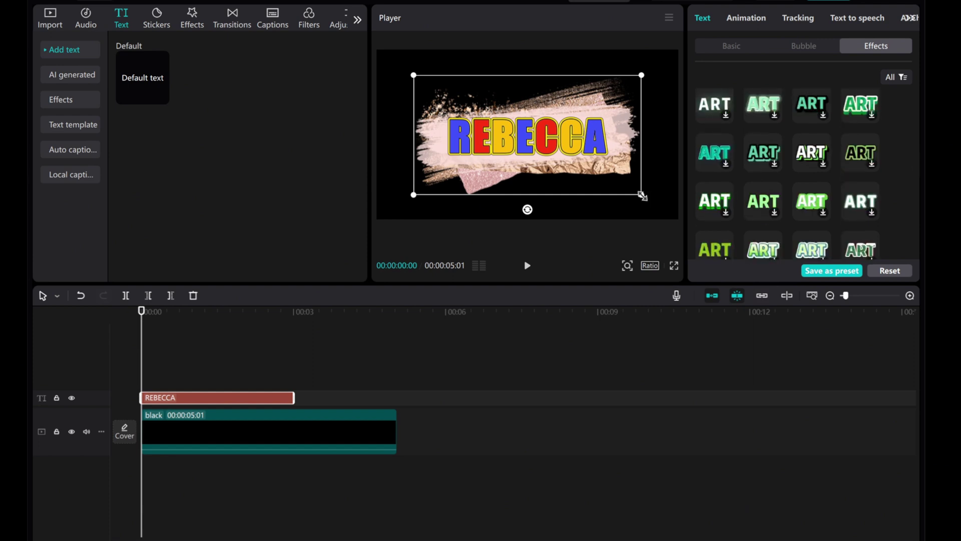
pyautogui.moveTo(642, 194); pyautogui.dragTo(647, 197)
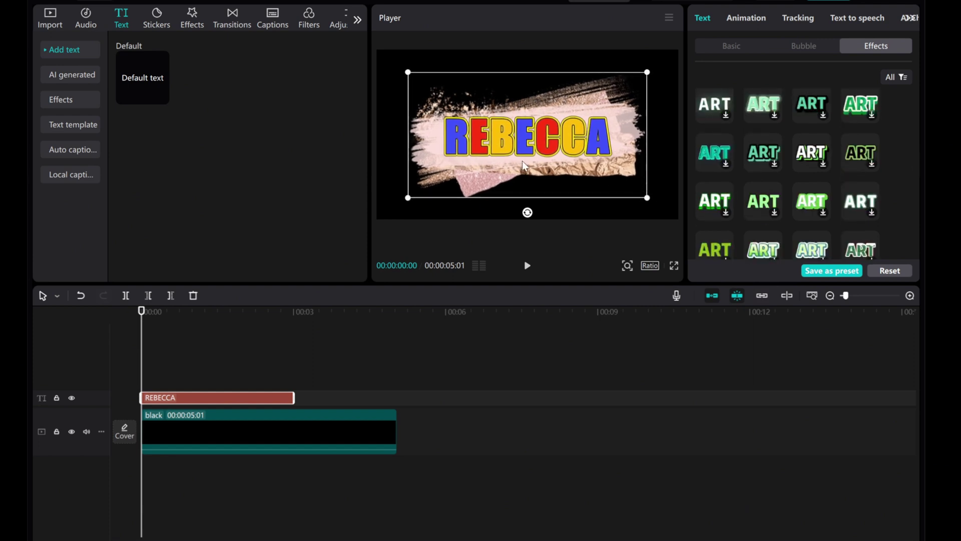
# - Stretch the text clip to the black clip's 5-second length and merge both into a compound clip
pyautogui.moveTo(294, 398); pyautogui.dragTo(398, 398)
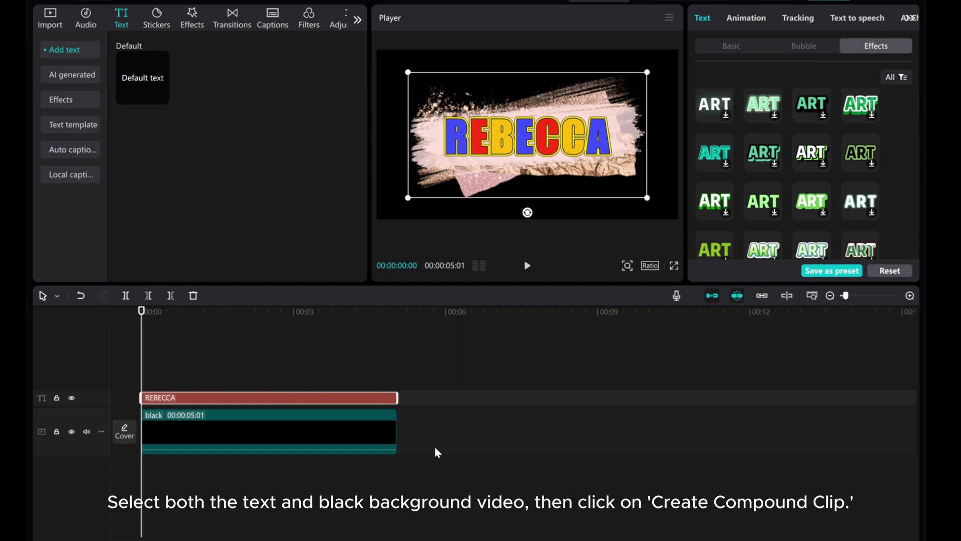
pyautogui.moveTo(430, 453); pyautogui.dragTo(259, 395)
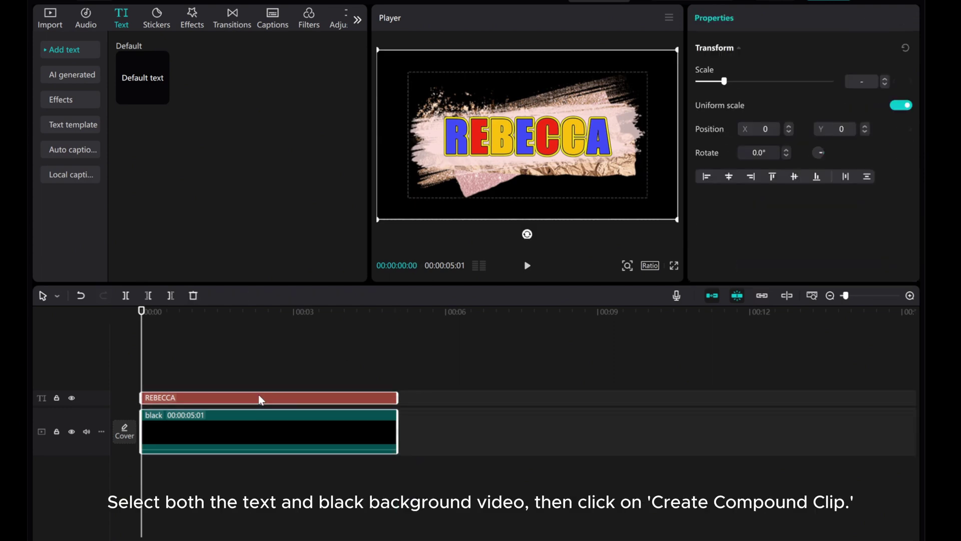
pyautogui.rightClick(255, 395)
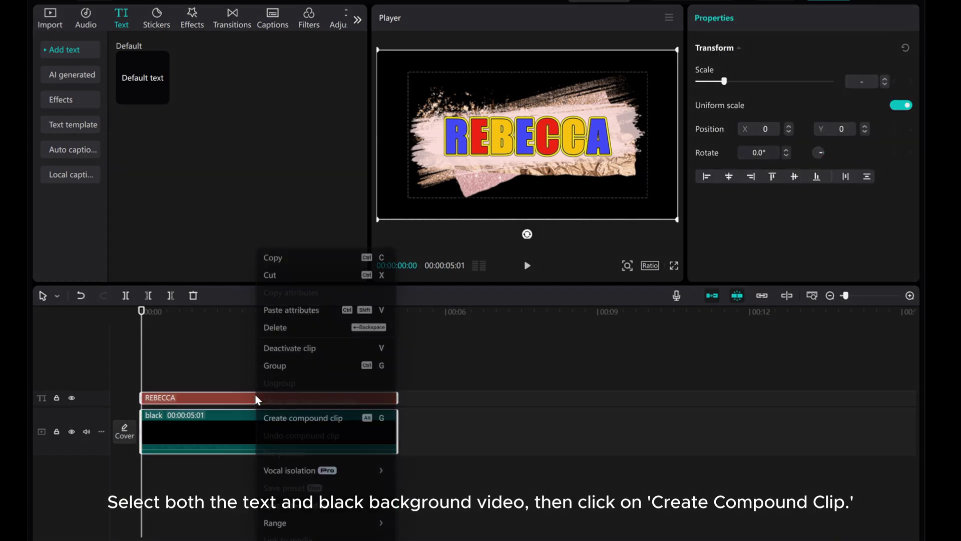
pyautogui.click(290, 419)
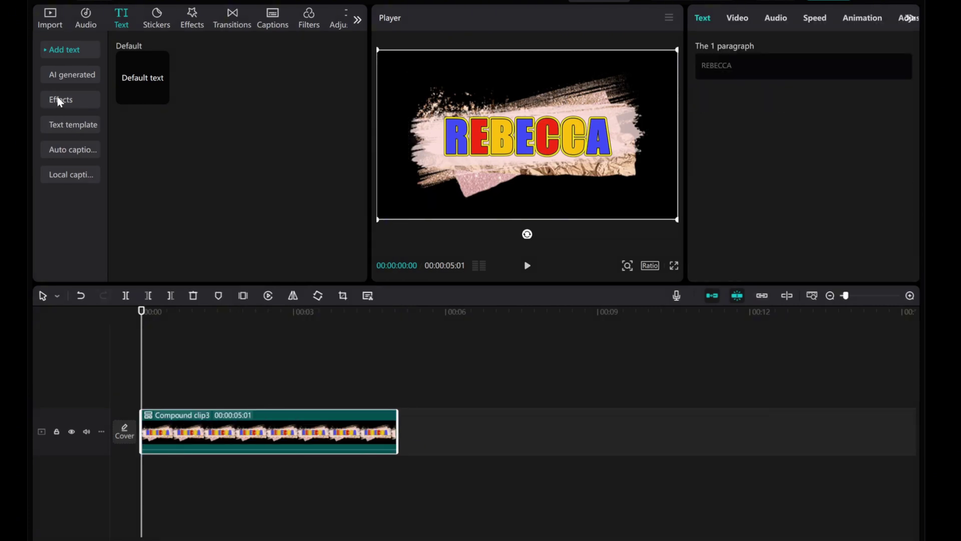
# - Add the 3783242-hd_1920_1080_25fps.mp4 scenery footage and move the compound clip onto a track above it
pyautogui.click(46, 18)
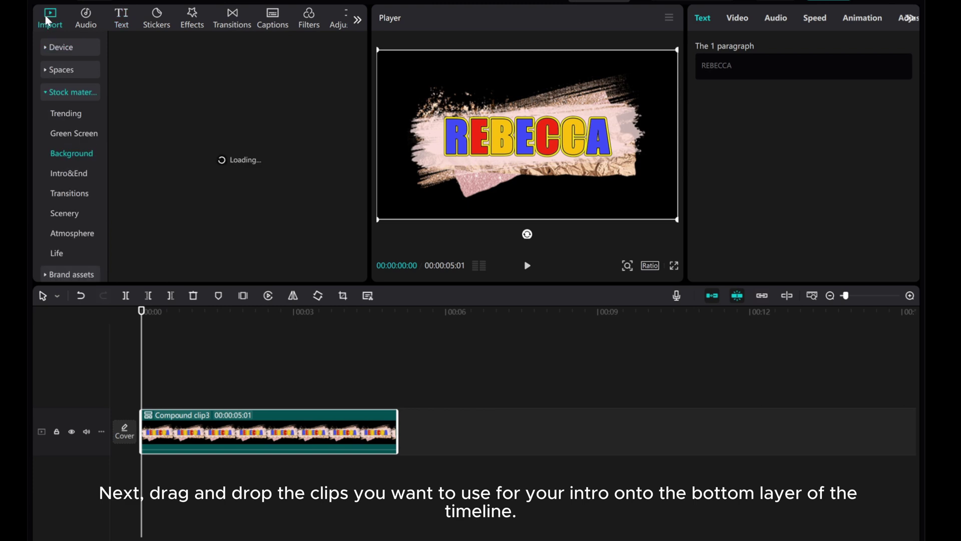
pyautogui.click(60, 48)
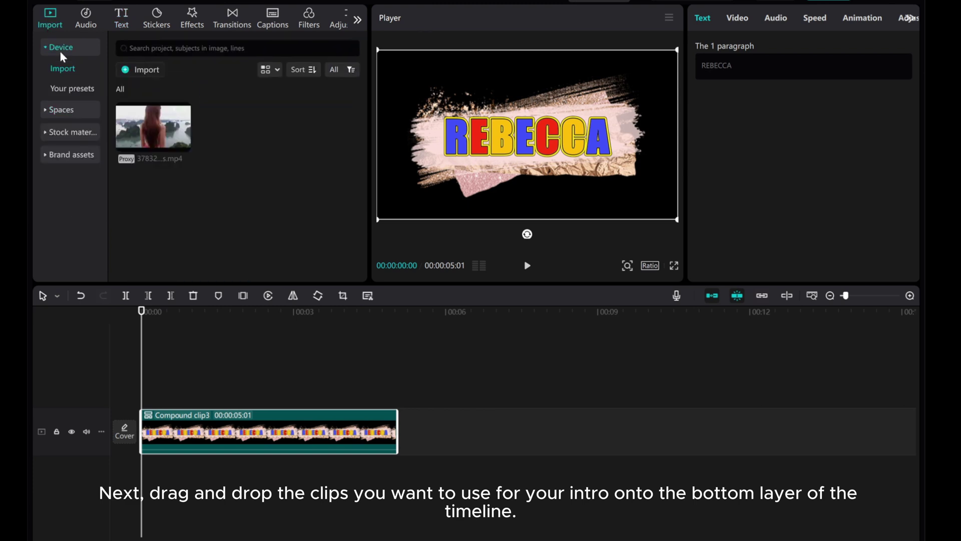
pyautogui.moveTo(155, 109)
pyautogui.moveTo(153, 119); pyautogui.dragTo(142, 384)
pyautogui.moveTo(167, 448); pyautogui.dragTo(167, 394)
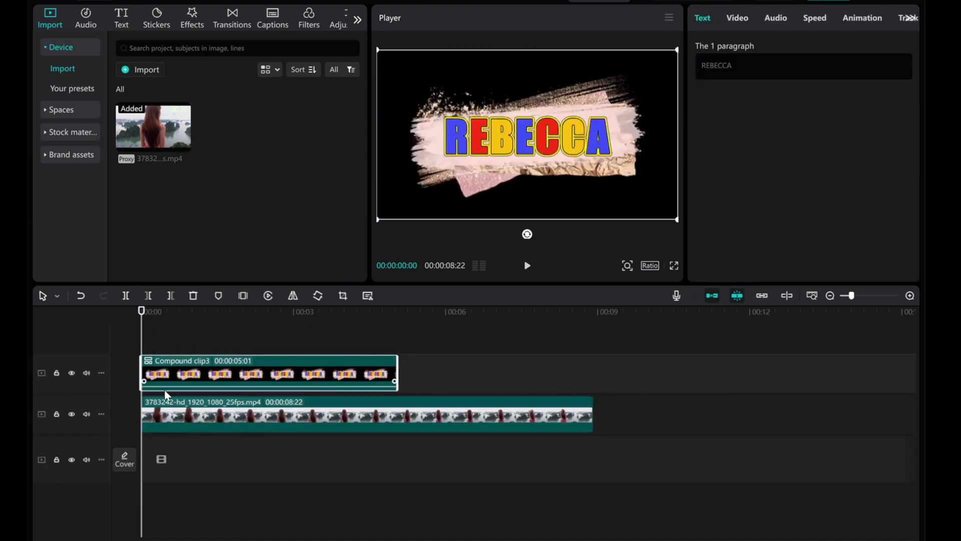
pyautogui.click(168, 416)
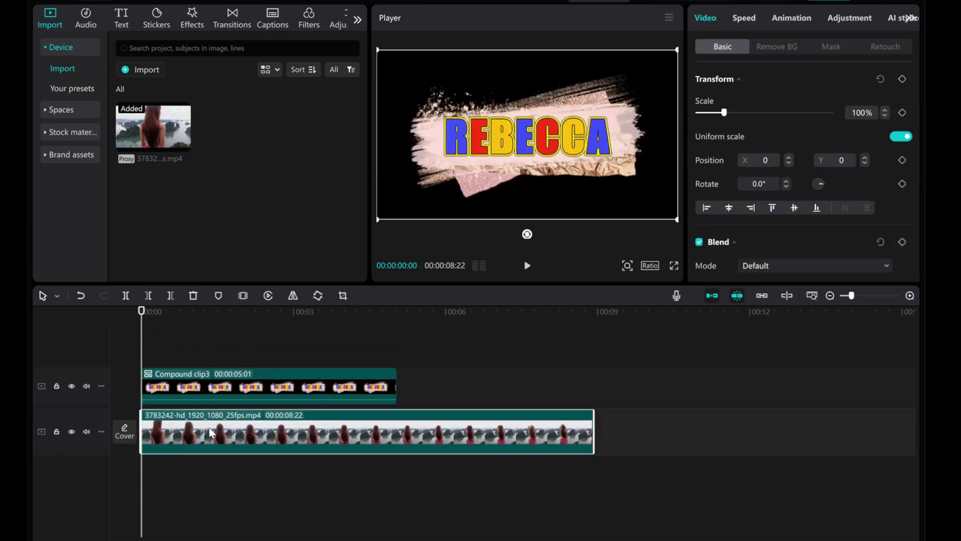
# - Set the compound clip's blend mode to Hard light, after trying Multiply, and copy the clip
pyautogui.click(227, 385)
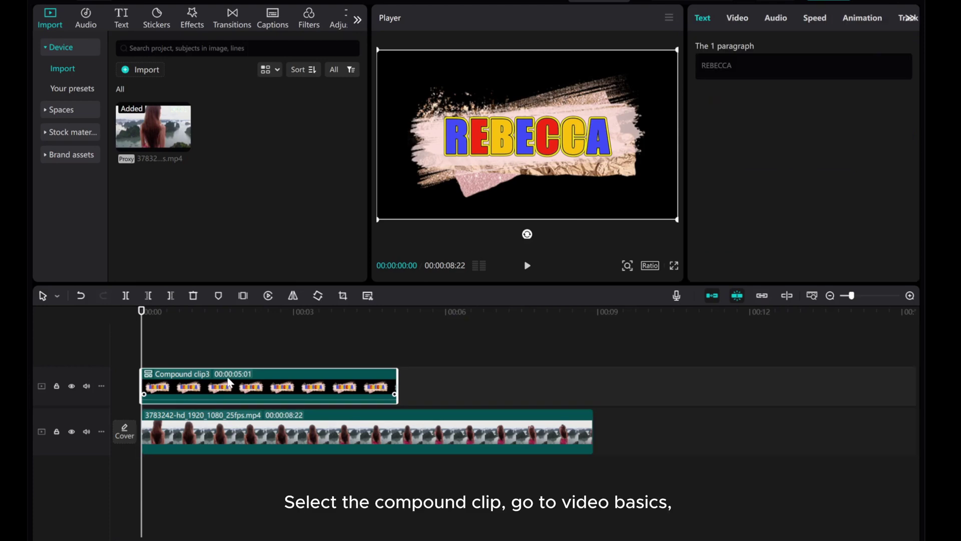
pyautogui.click(737, 20)
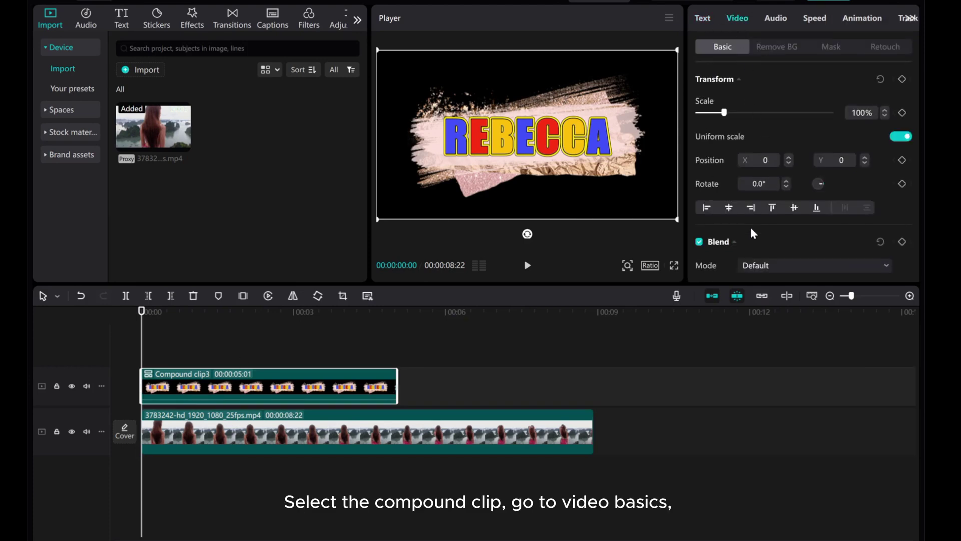
pyautogui.scroll(-2, 774, 243)
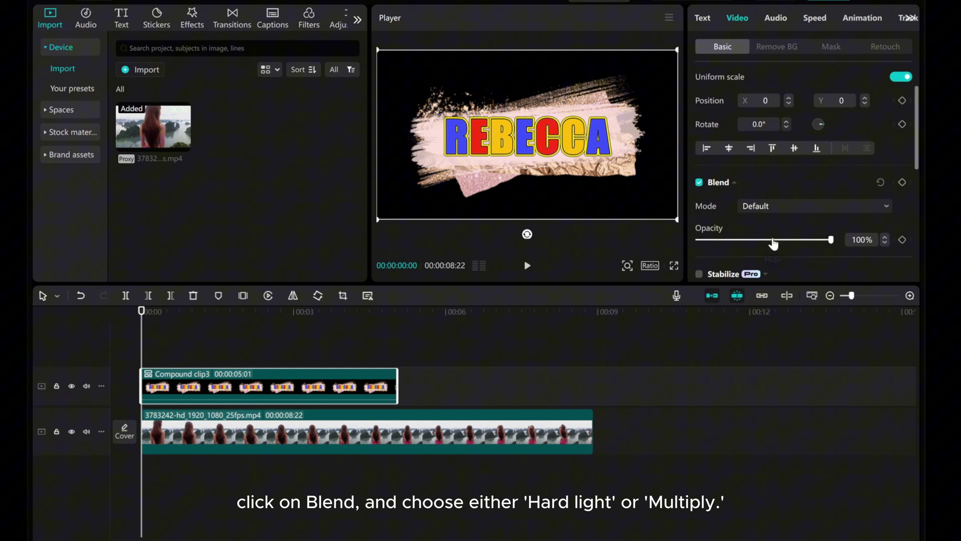
pyautogui.scroll(-2, 773, 244)
pyautogui.click(766, 151)
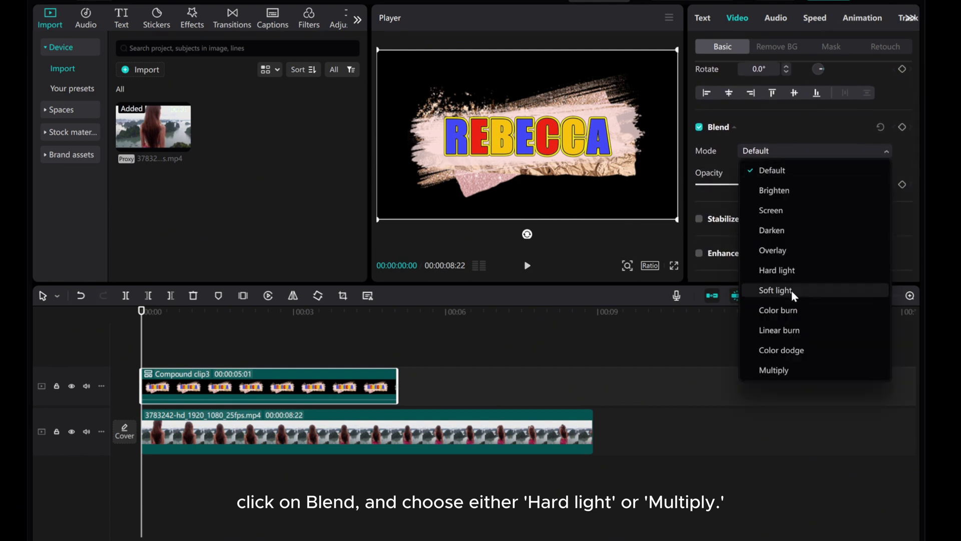
pyautogui.click(783, 269)
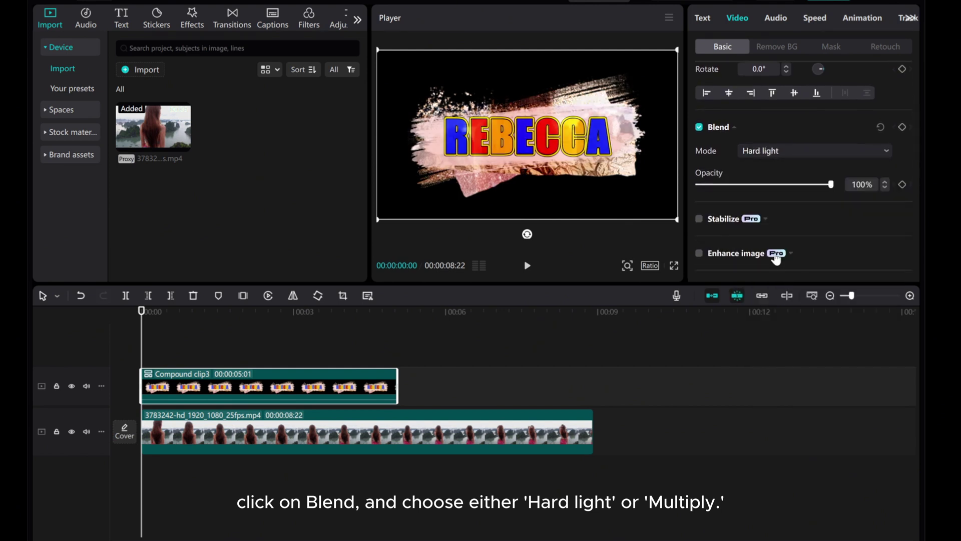
pyautogui.click(773, 153)
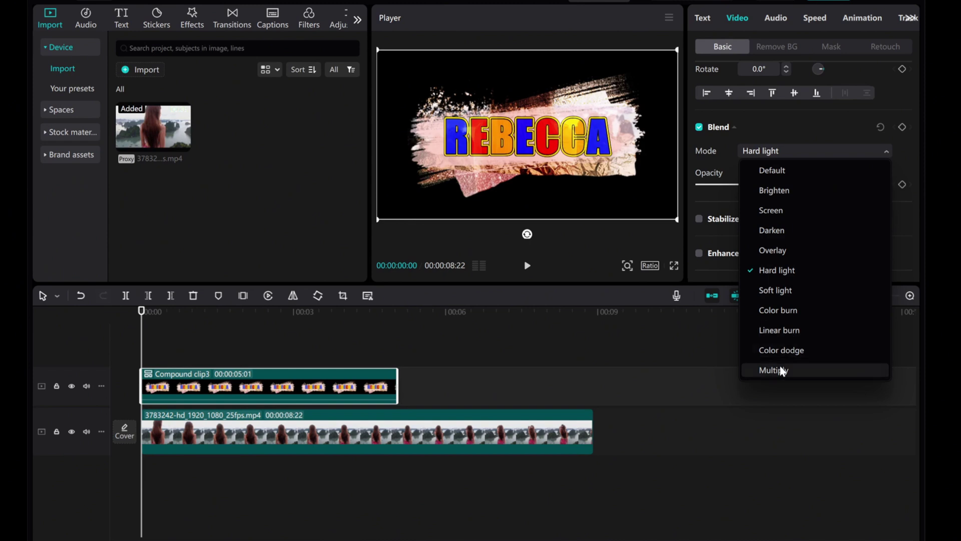
pyautogui.click(781, 369)
pyautogui.click(769, 152)
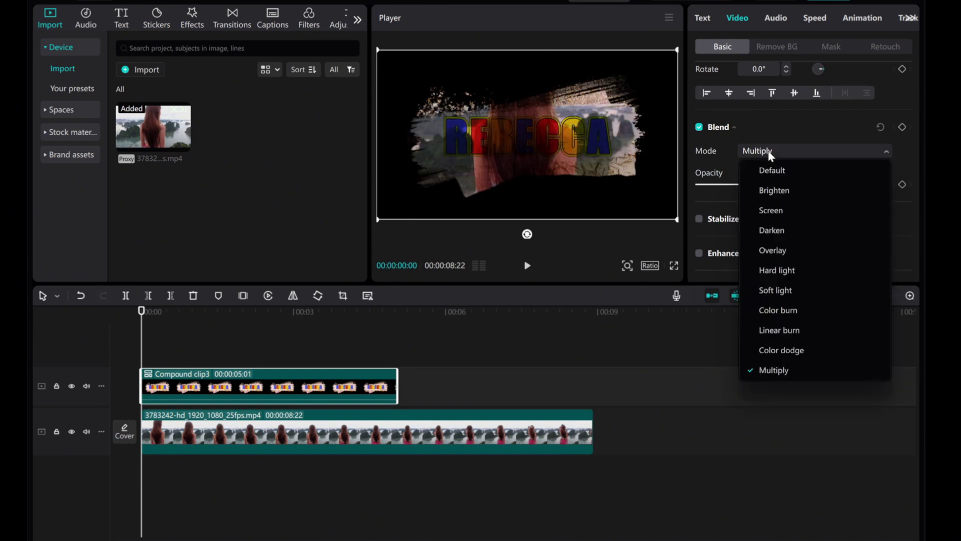
pyautogui.click(783, 270)
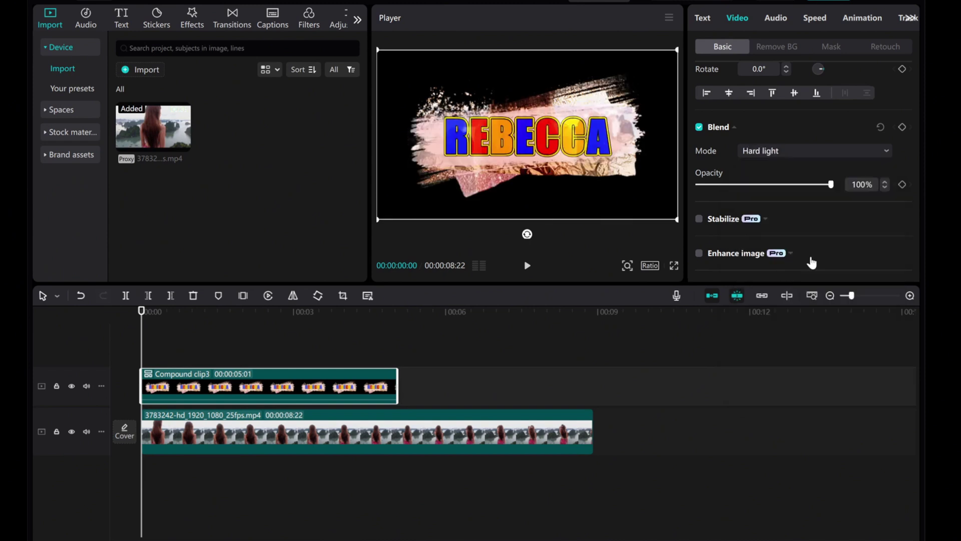
pyautogui.rightClick(168, 389)
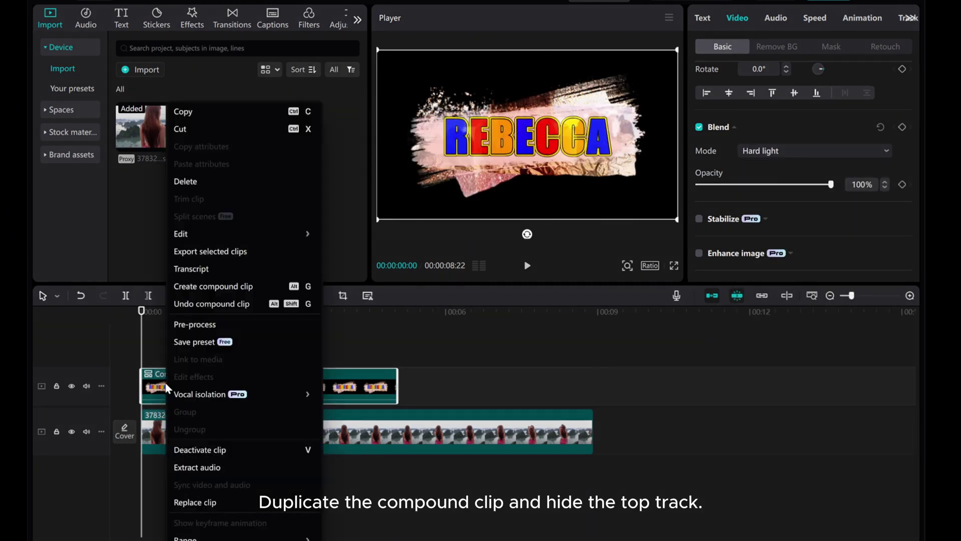
pyautogui.click(184, 112)
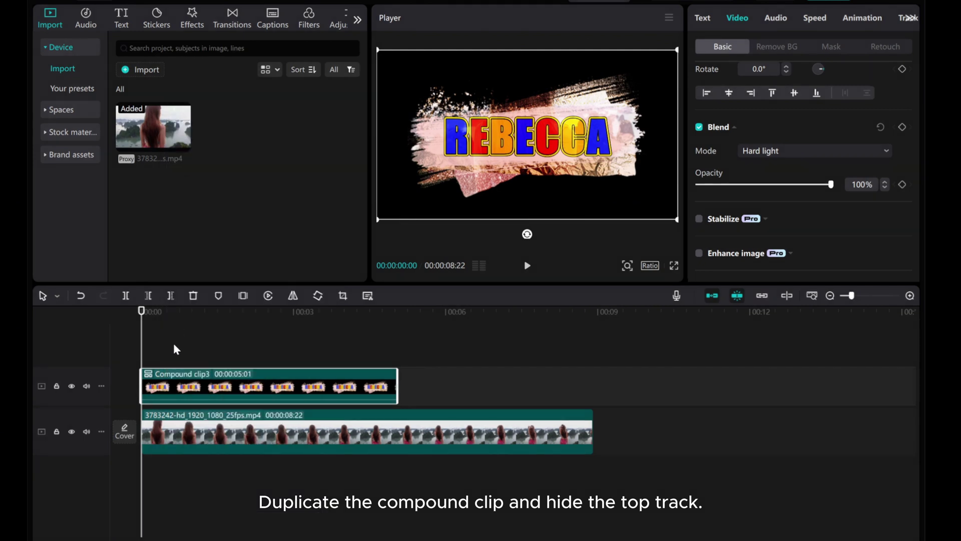
# - Paste a duplicate compound clip onto a new top track and hide that track
pyautogui.rightClick(152, 346)
pyautogui.click(170, 358)
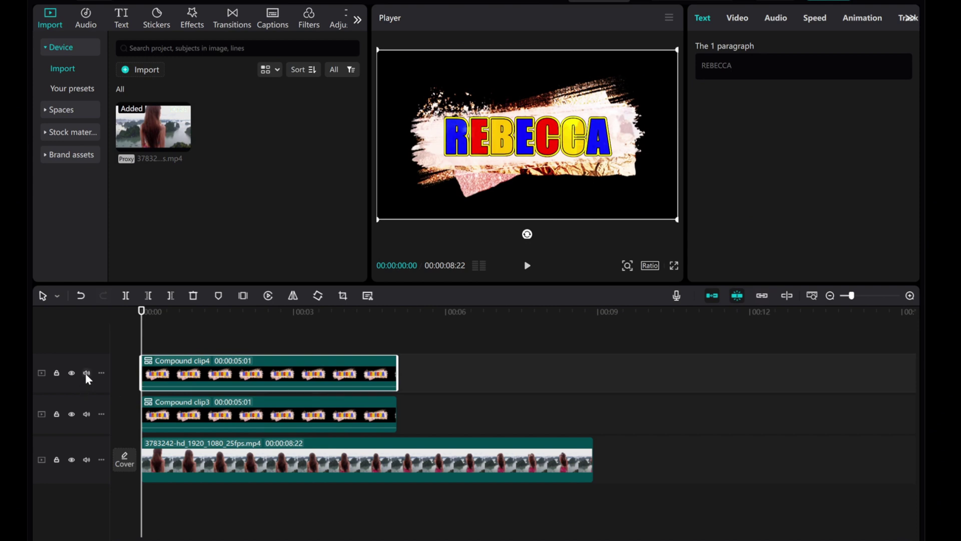
pyautogui.click(70, 372)
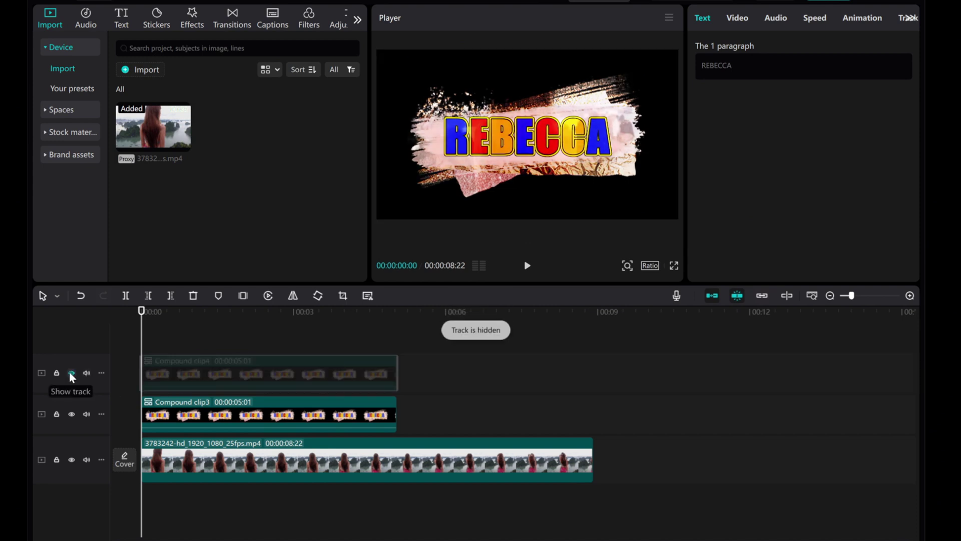
# - Give Compound clip3 a horizontal mask keyframed at 1 s and pushed up to Y 536 at 3 s
pyautogui.click(214, 411)
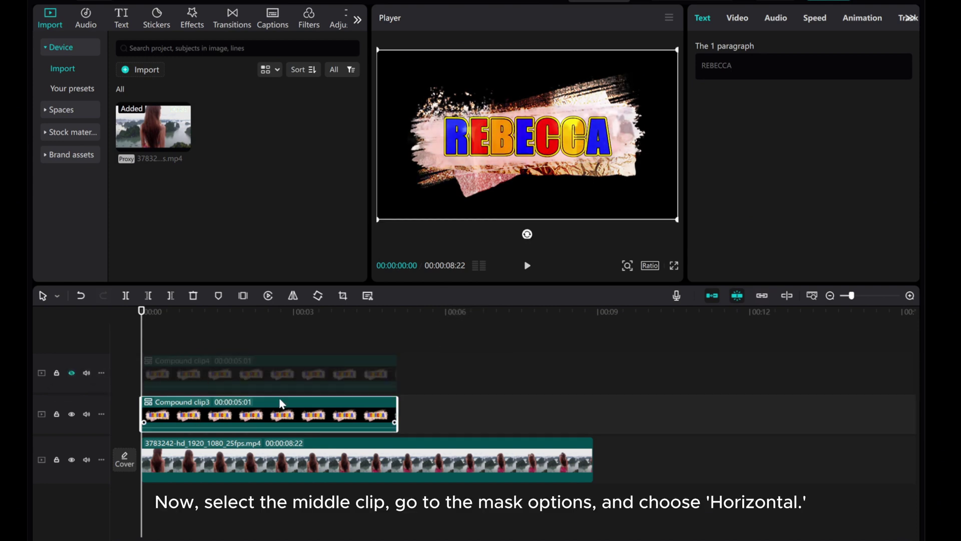
pyautogui.click(740, 17)
pyautogui.click(841, 46)
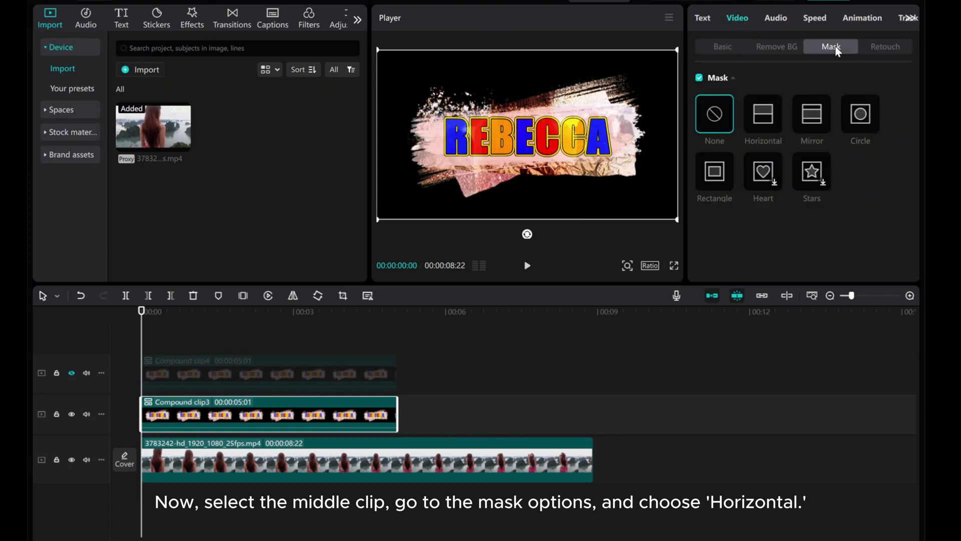
pyautogui.click(764, 118)
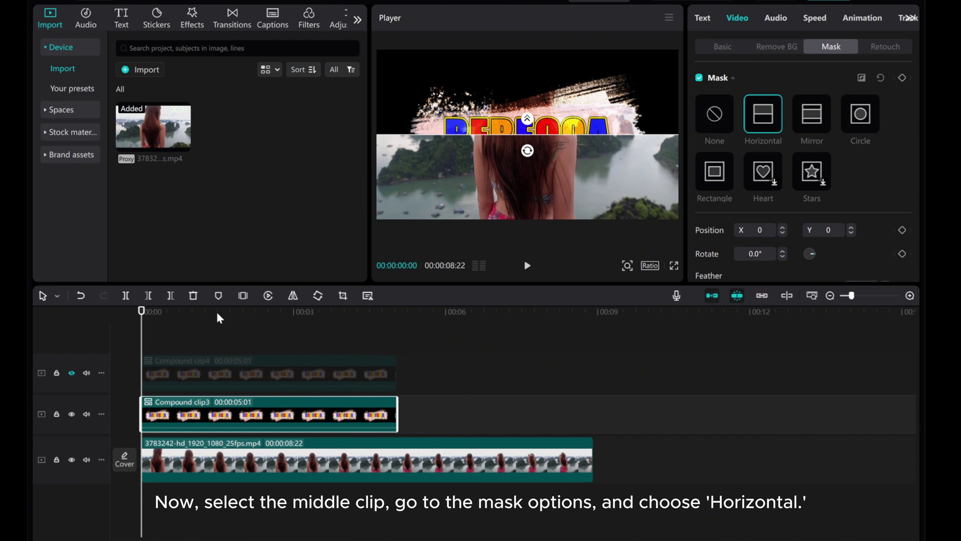
pyautogui.moveTo(140, 332); pyautogui.dragTo(194, 336)
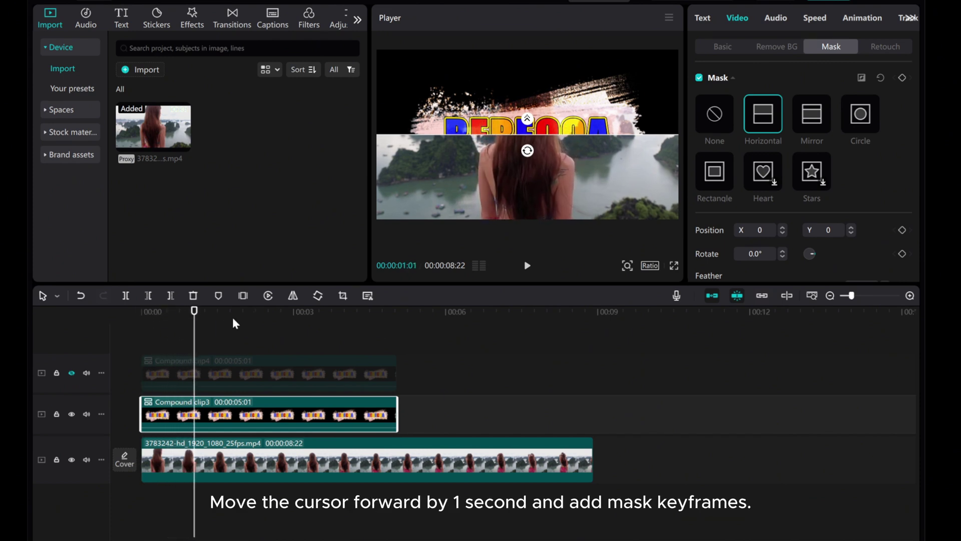
pyautogui.press('Left')
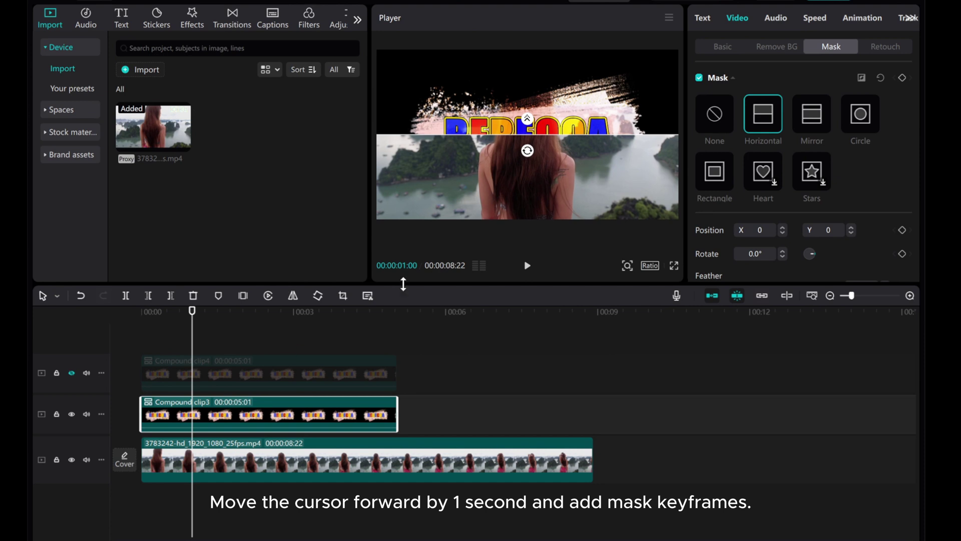
pyautogui.click(902, 78)
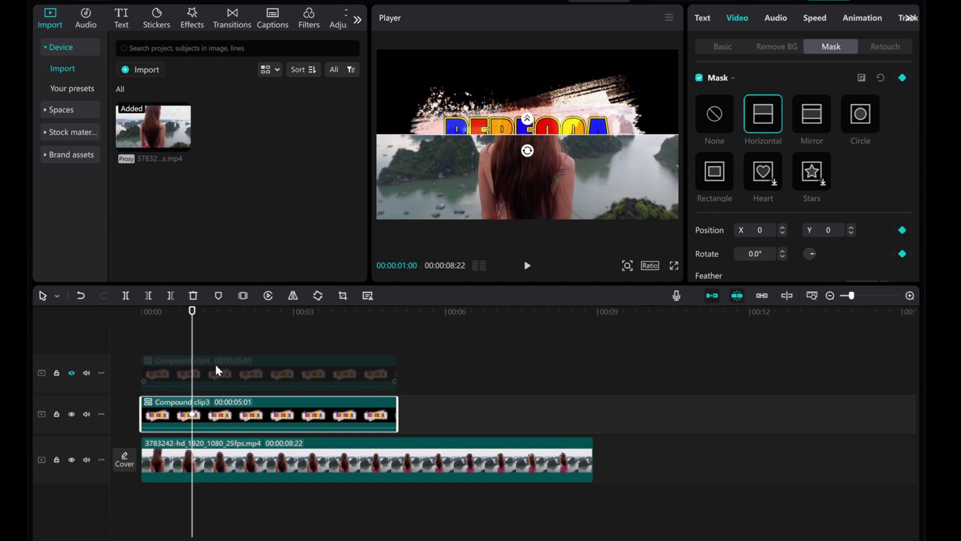
pyautogui.moveTo(194, 349); pyautogui.dragTo(294, 357)
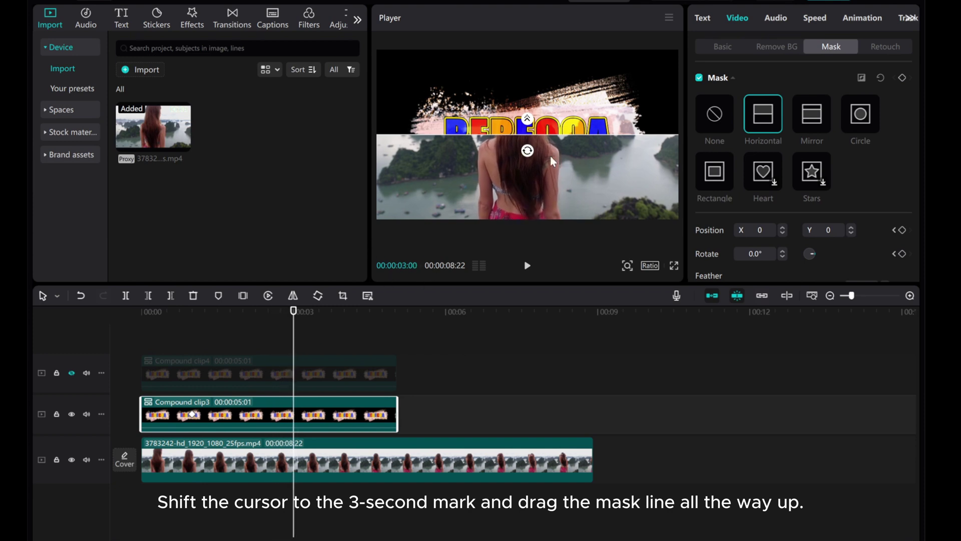
pyautogui.moveTo(529, 135); pyautogui.dragTo(528, 50)
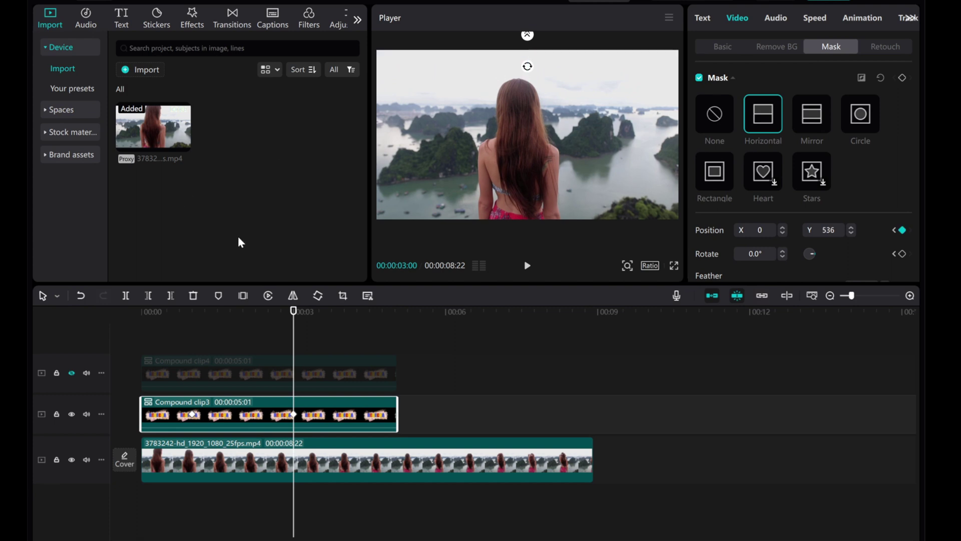
# - Unhide the top track and give Compound clip4 a horizontal mask rotated -180°
pyautogui.click(165, 371)
pyautogui.click(72, 372)
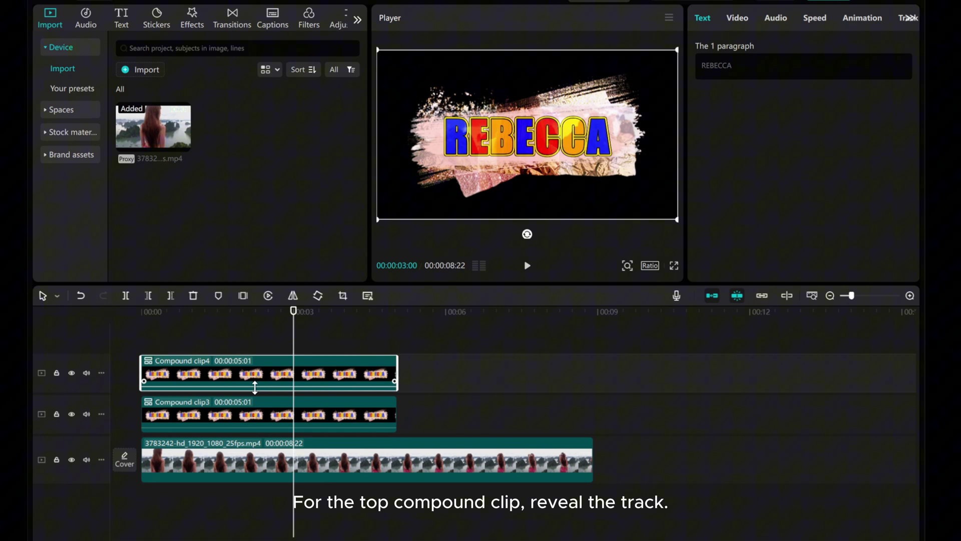
pyautogui.click(735, 17)
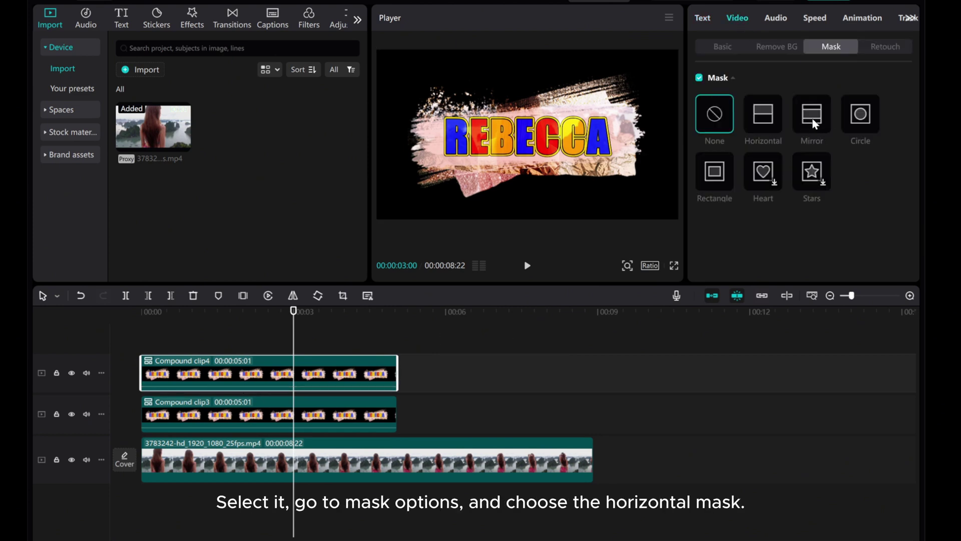
pyautogui.click(765, 119)
pyautogui.click(744, 259)
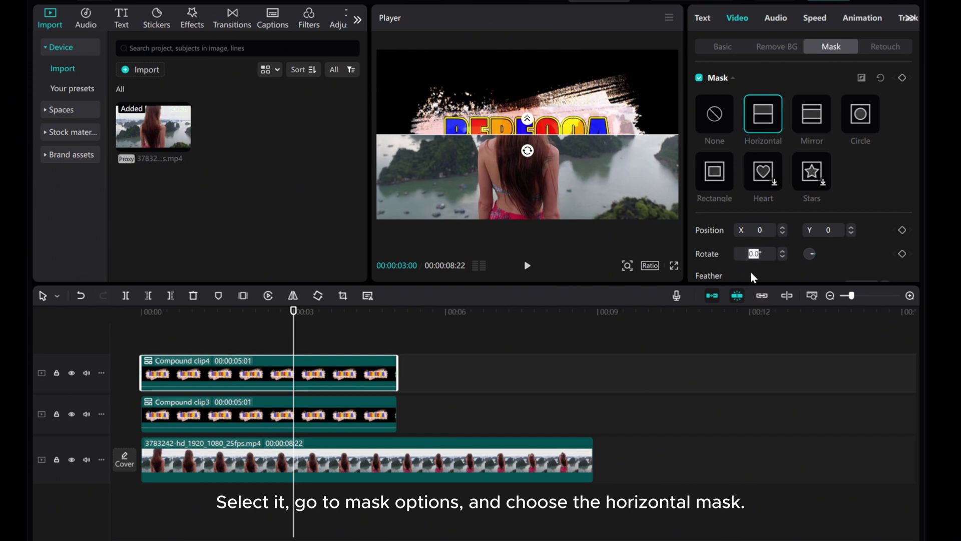
pyautogui.write('-18')
pyautogui.press('Return')
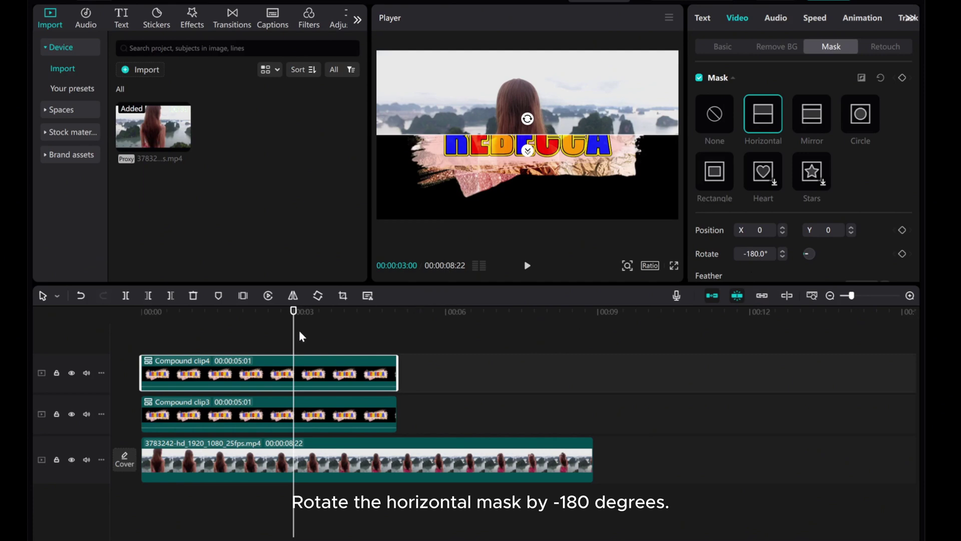
# - Keyframe the mask at 1 s, slide it to Y -540 at 3 s, then rewind to 0
pyautogui.moveTo(293, 336); pyautogui.dragTo(192, 353)
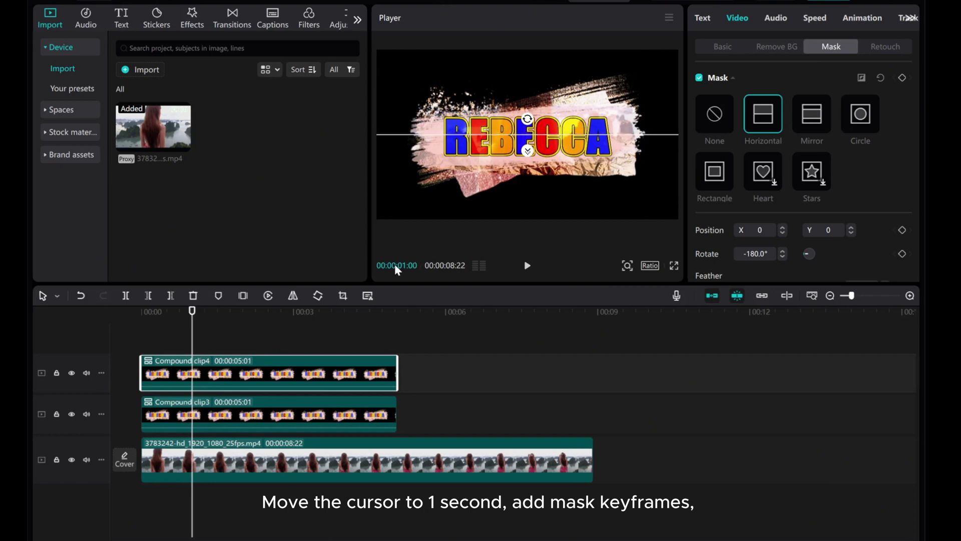
pyautogui.click(901, 77)
pyautogui.moveTo(193, 353); pyautogui.dragTo(255, 353)
pyautogui.click(273, 411)
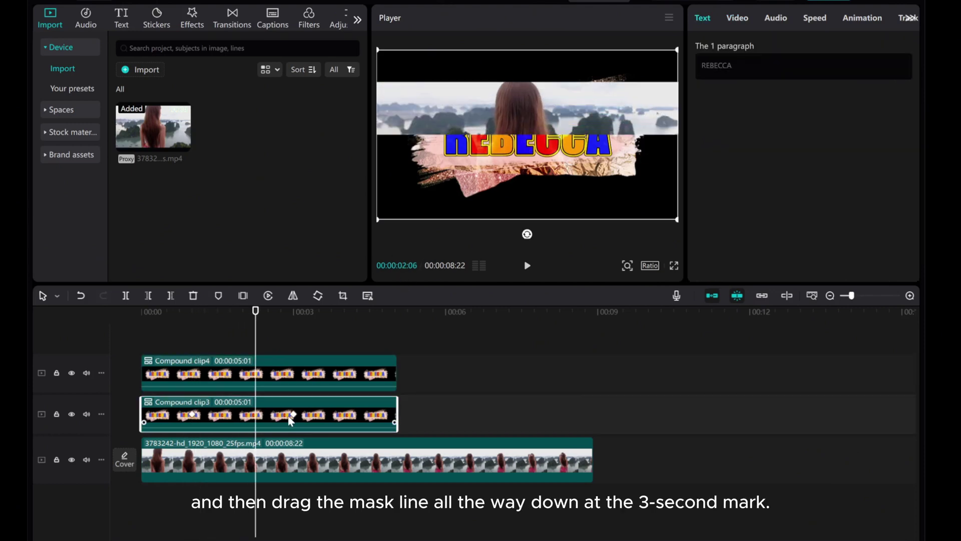
pyautogui.click(294, 414)
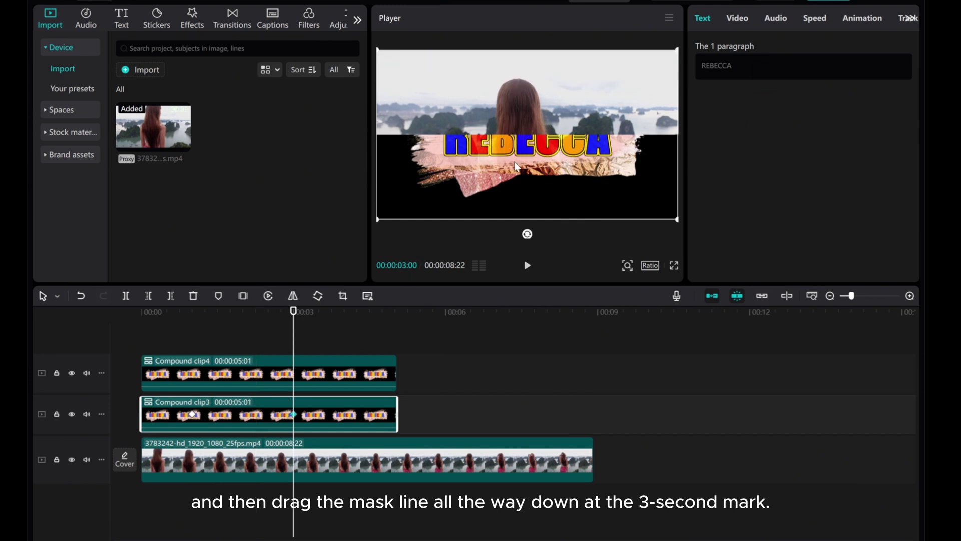
pyautogui.click(333, 357)
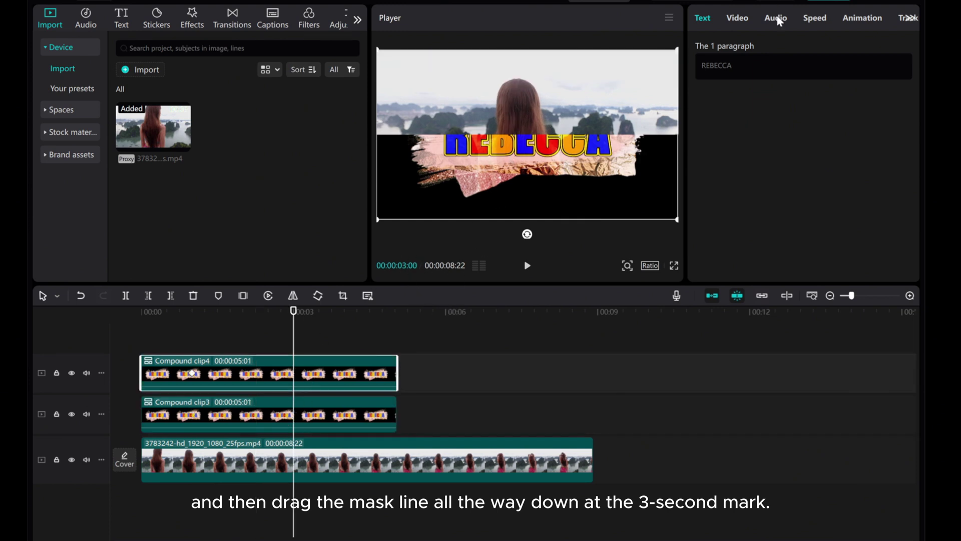
pyautogui.click(739, 19)
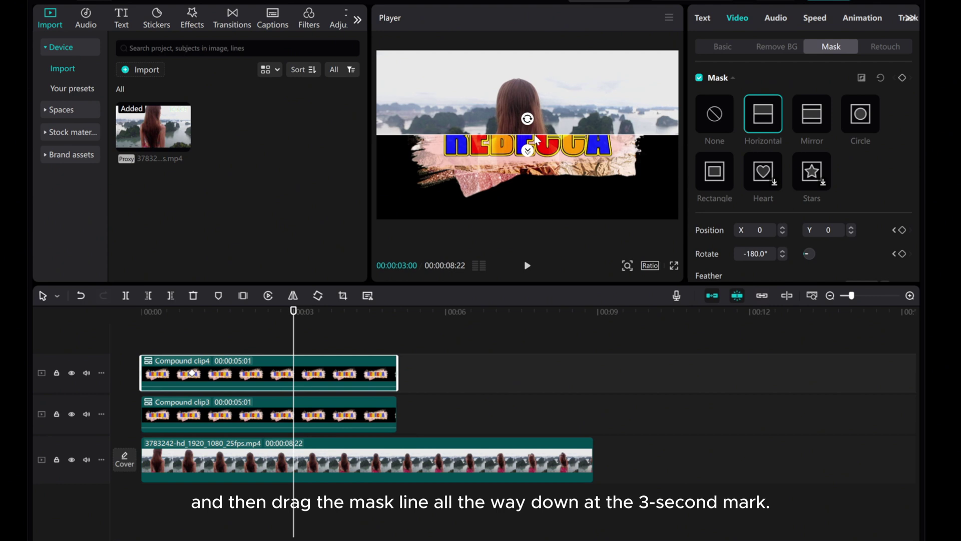
pyautogui.moveTo(535, 137); pyautogui.dragTo(504, 227)
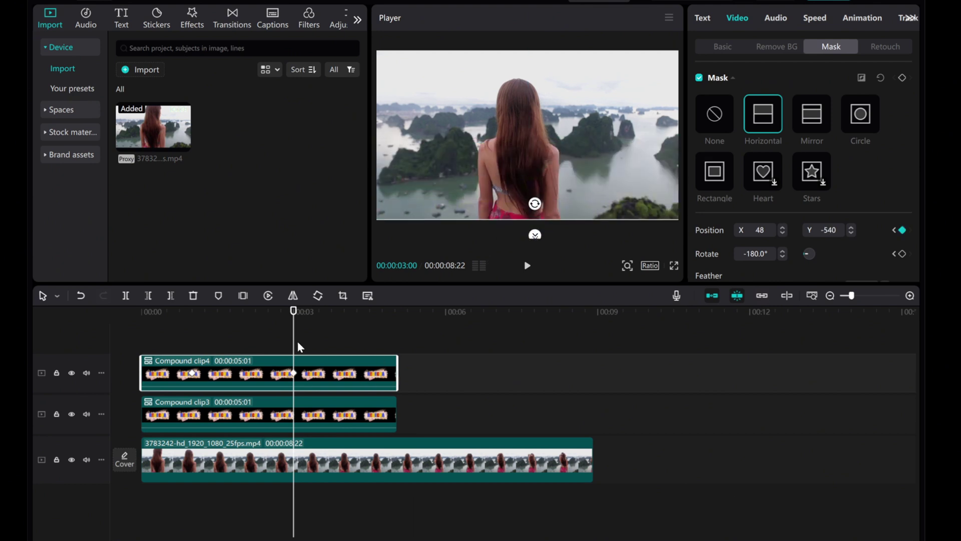
pyautogui.moveTo(293, 332); pyautogui.dragTo(71, 332)
# - Lower Compound clip4's opacity to 87% and Compound clip3's opacity to 88%
pyautogui.click(722, 46)
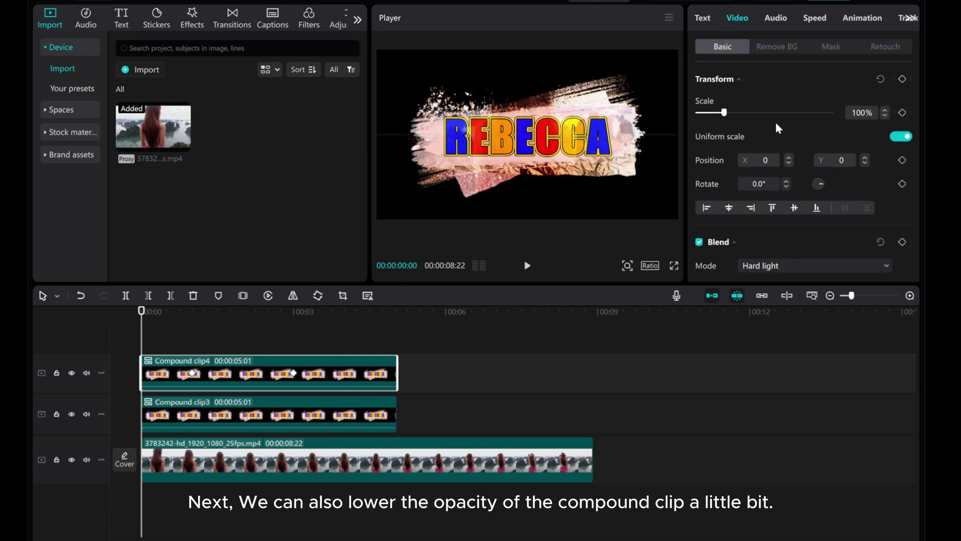
pyautogui.scroll(-5, 786, 197)
pyautogui.moveTo(831, 131); pyautogui.dragTo(812, 140)
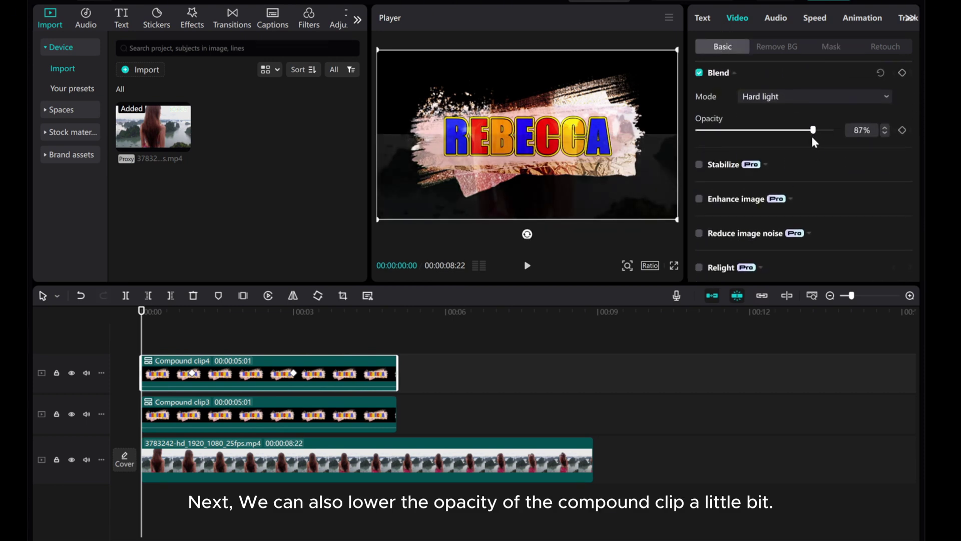
pyautogui.click(202, 416)
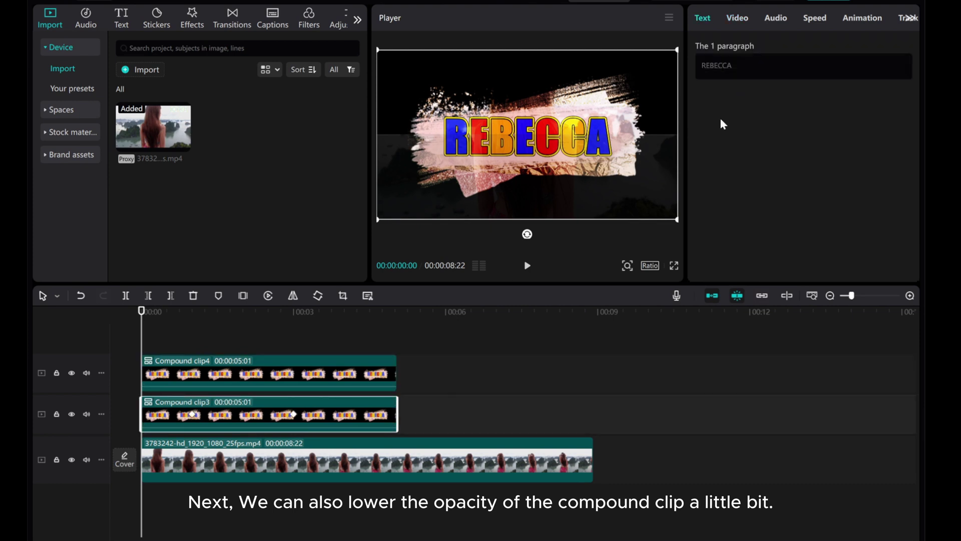
pyautogui.click(737, 19)
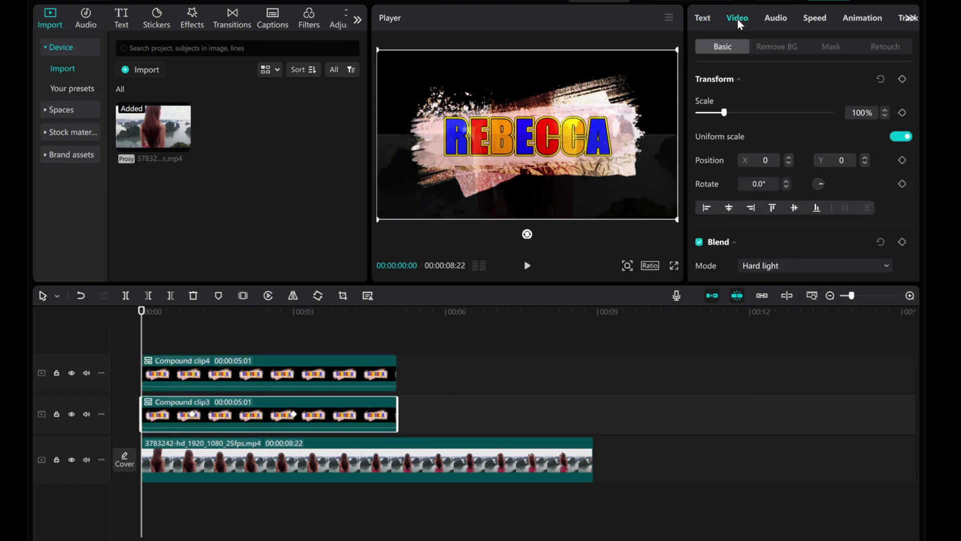
pyautogui.scroll(-2, 773, 190)
pyautogui.scroll(-1, 774, 190)
pyautogui.moveTo(830, 211); pyautogui.dragTo(816, 211)
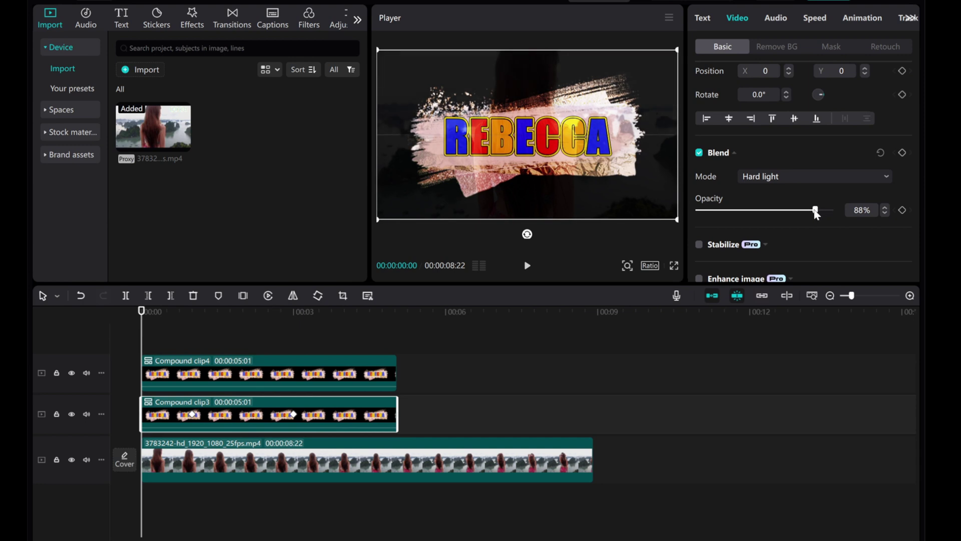
# - Play the video from the start to preview the split text effect
pyautogui.click(170, 333)
pyautogui.press('Home')
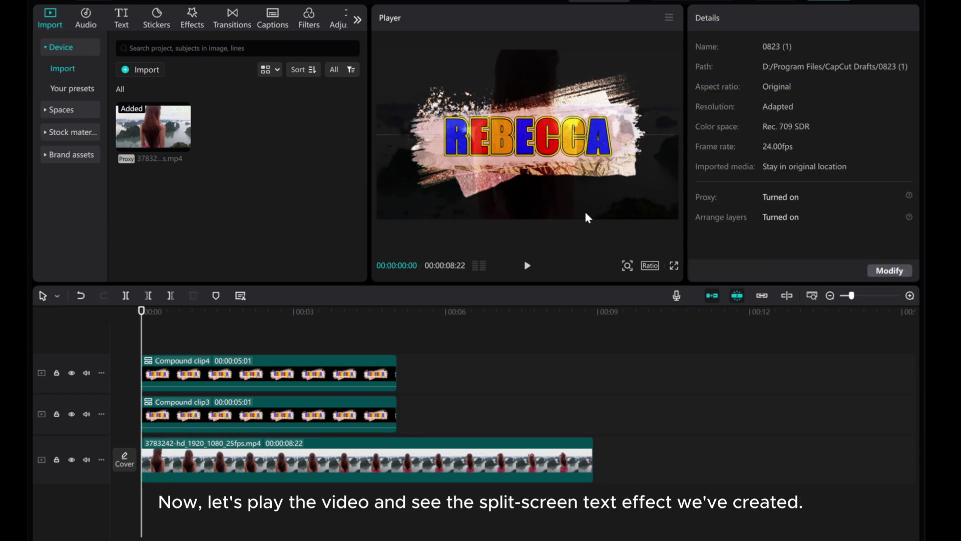
pyautogui.click(525, 266)
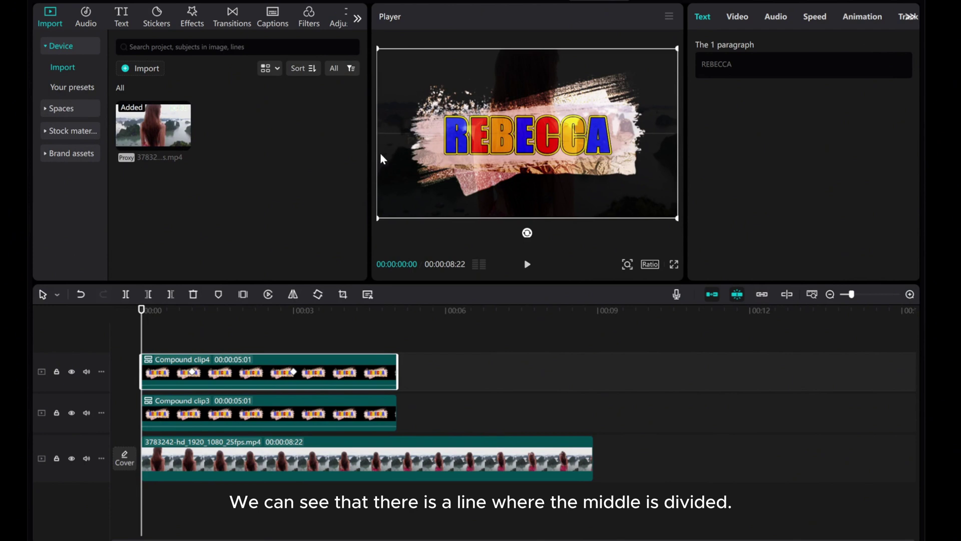
# - Split Compound clip4 at 00:01 and delete the part of Compound clip3 before 1 second
pyautogui.click(192, 373)
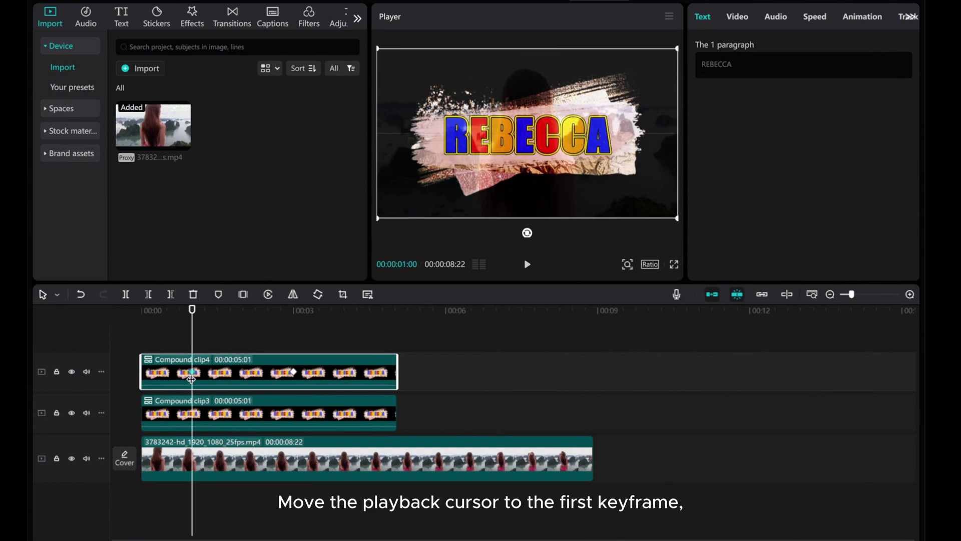
pyautogui.click(126, 296)
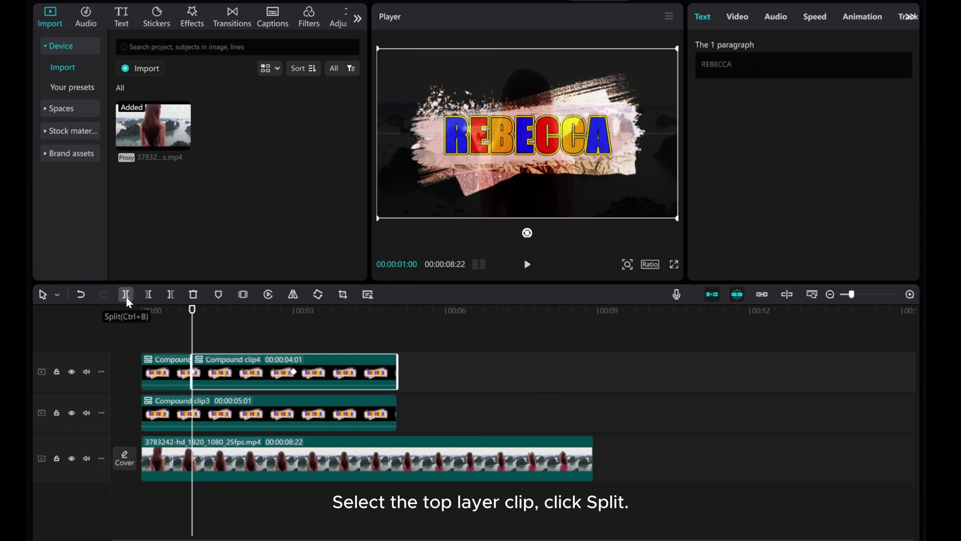
pyautogui.click(183, 416)
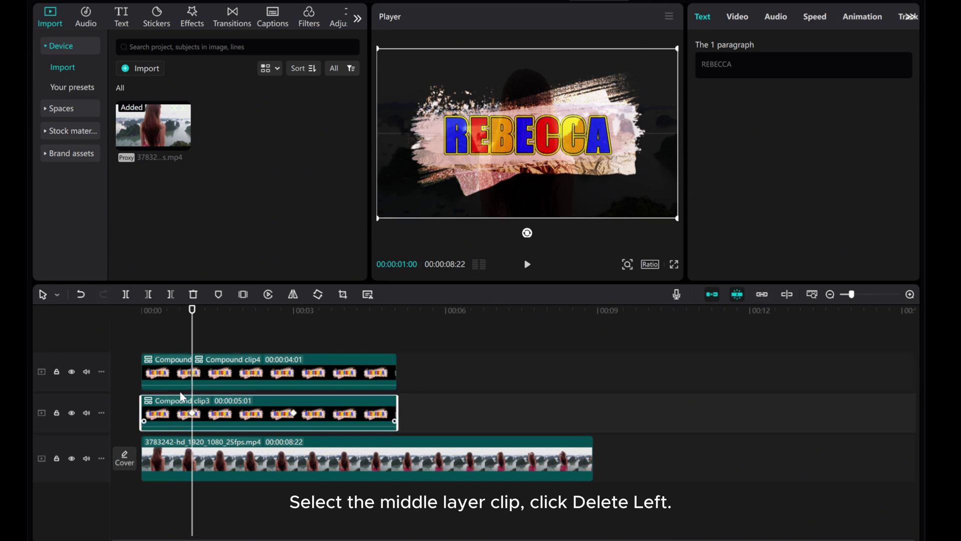
pyautogui.click(148, 294)
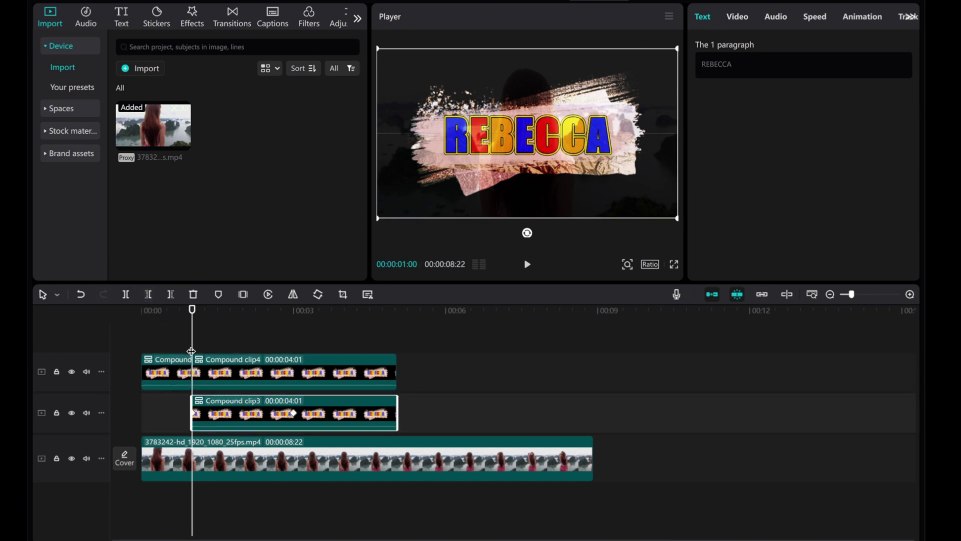
# - Set the first piece of Compound clip4's mask to None, then play from the start
pyautogui.moveTo(192, 343); pyautogui.dragTo(161, 349)
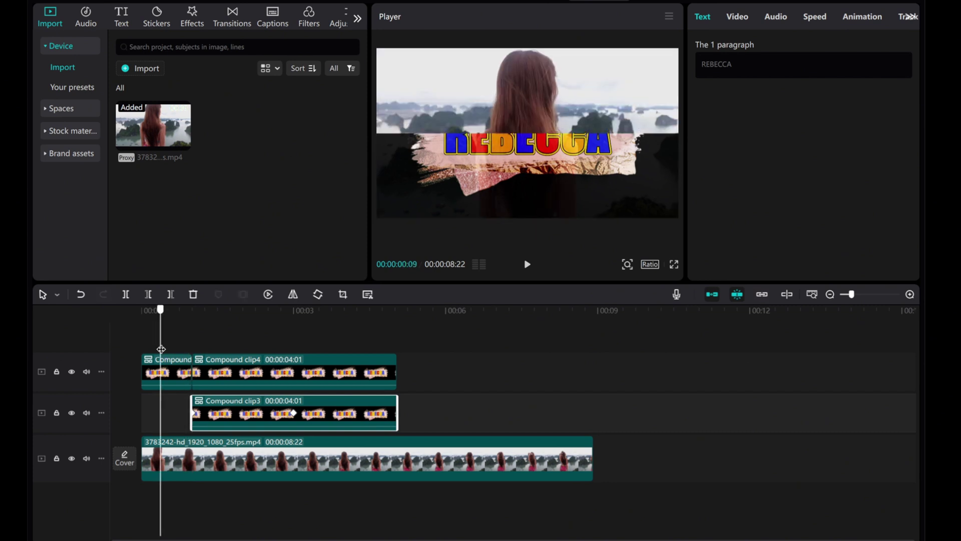
pyautogui.click(158, 376)
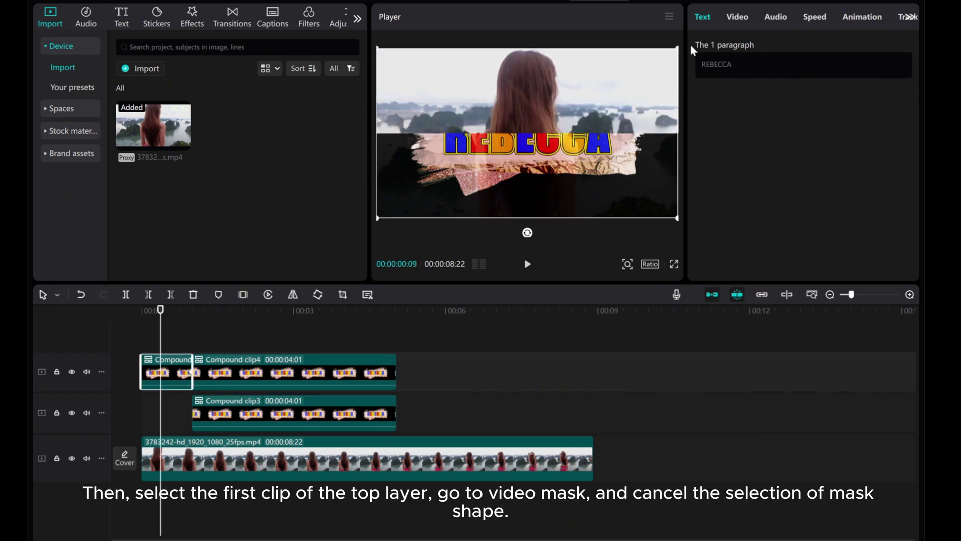
pyautogui.click(743, 19)
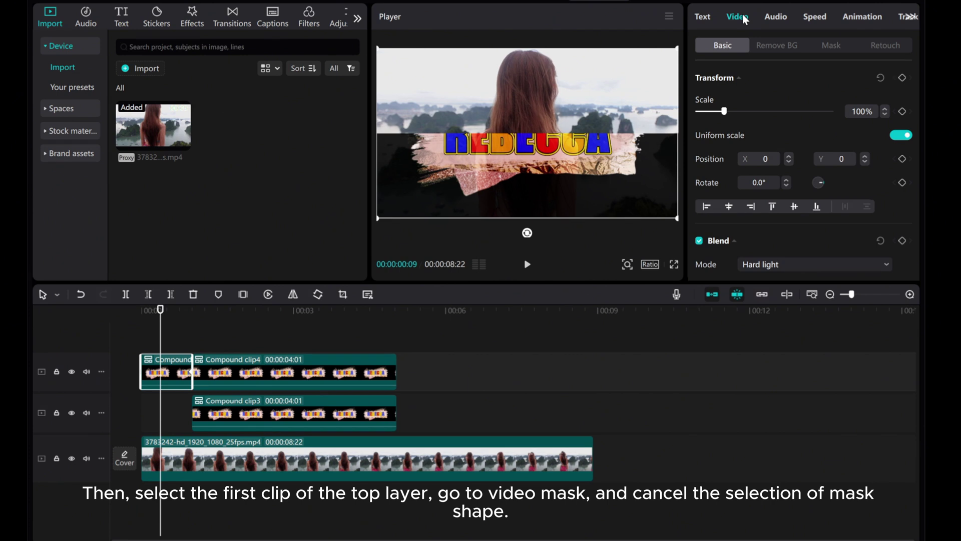
pyautogui.click(830, 45)
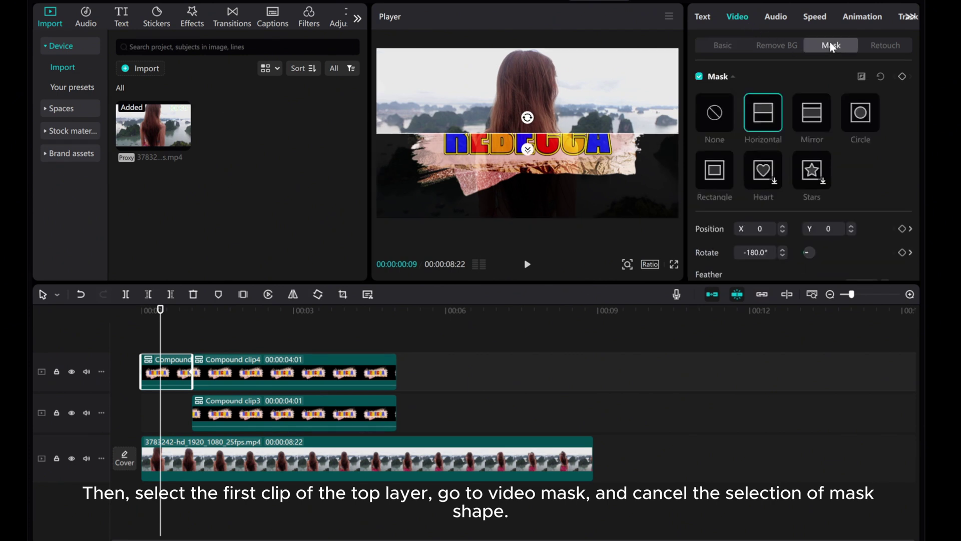
pyautogui.click(716, 112)
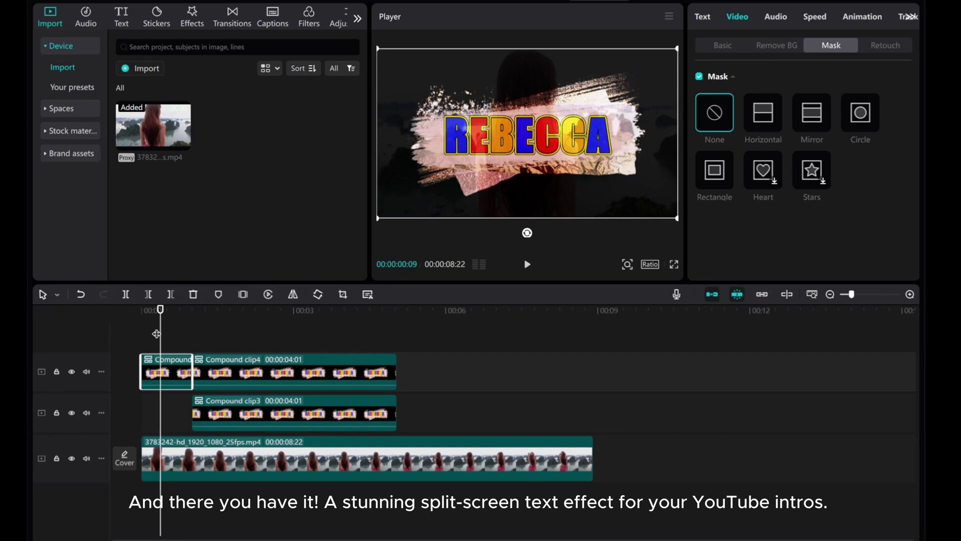
pyautogui.click(142, 332)
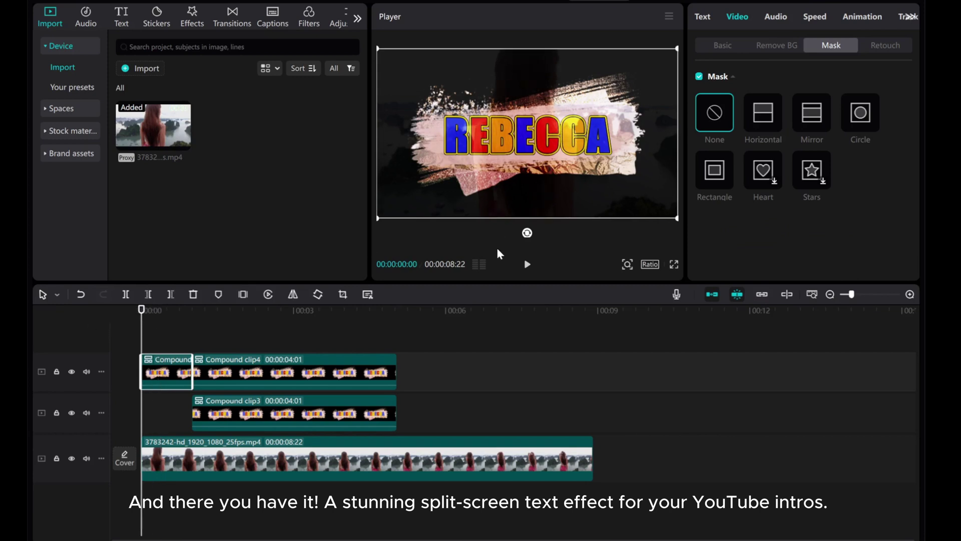
pyautogui.click(527, 264)
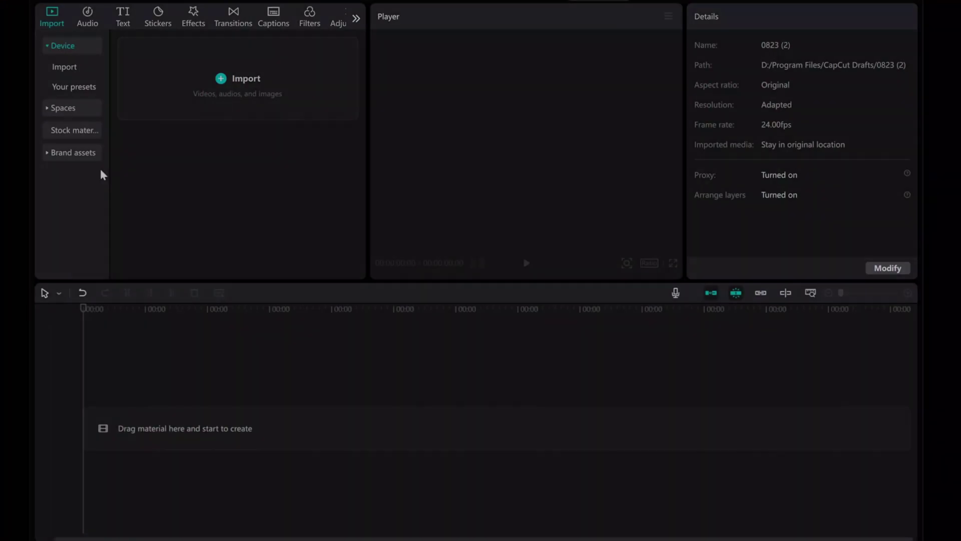
# - Add the white stock background clip to the timeline and raise its Red curve to tint it pink
pyautogui.click(66, 131)
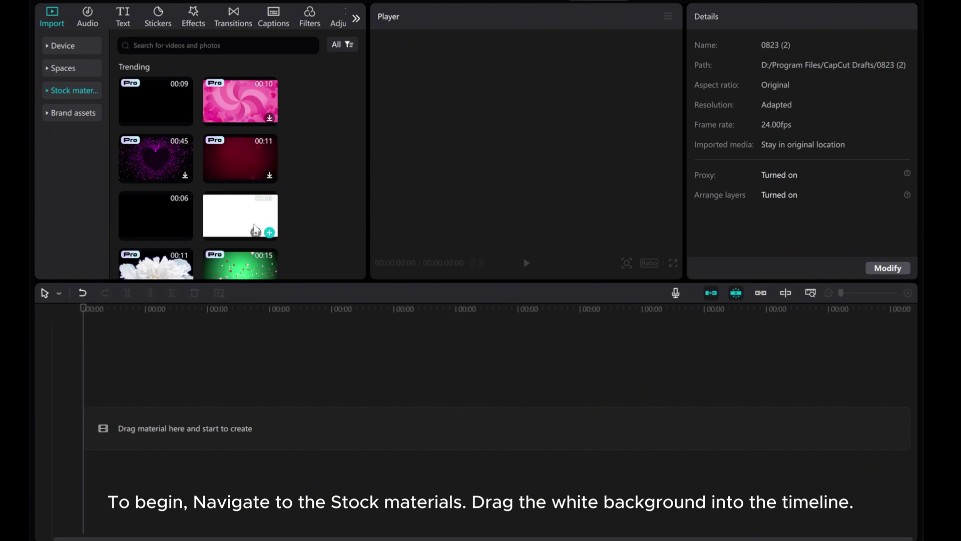
pyautogui.moveTo(233, 220); pyautogui.dragTo(150, 423)
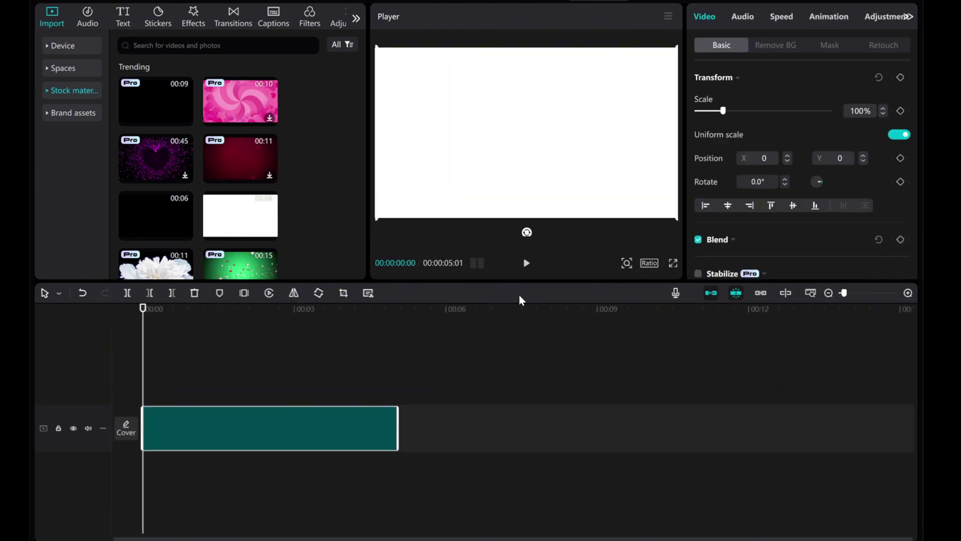
pyautogui.click(874, 20)
pyautogui.click(829, 46)
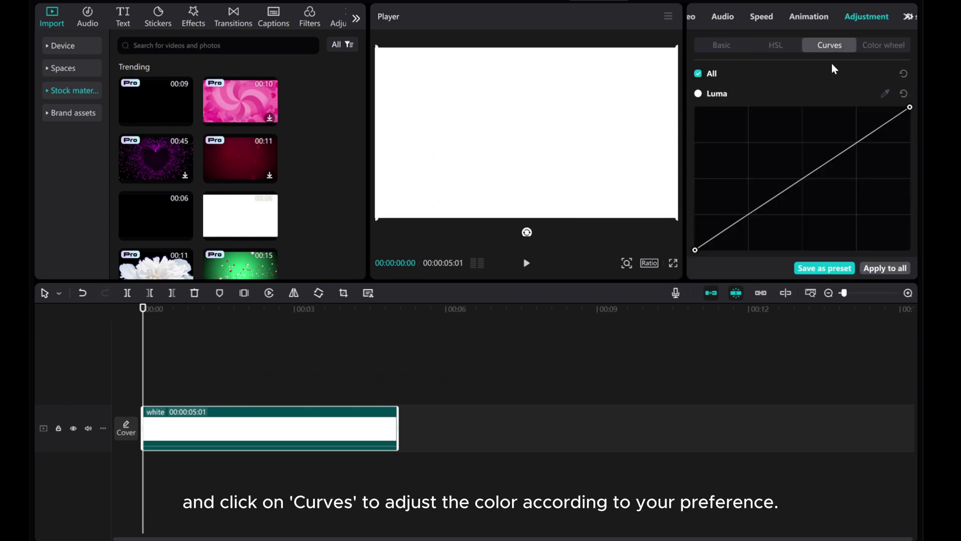
pyautogui.scroll(-5, 821, 218)
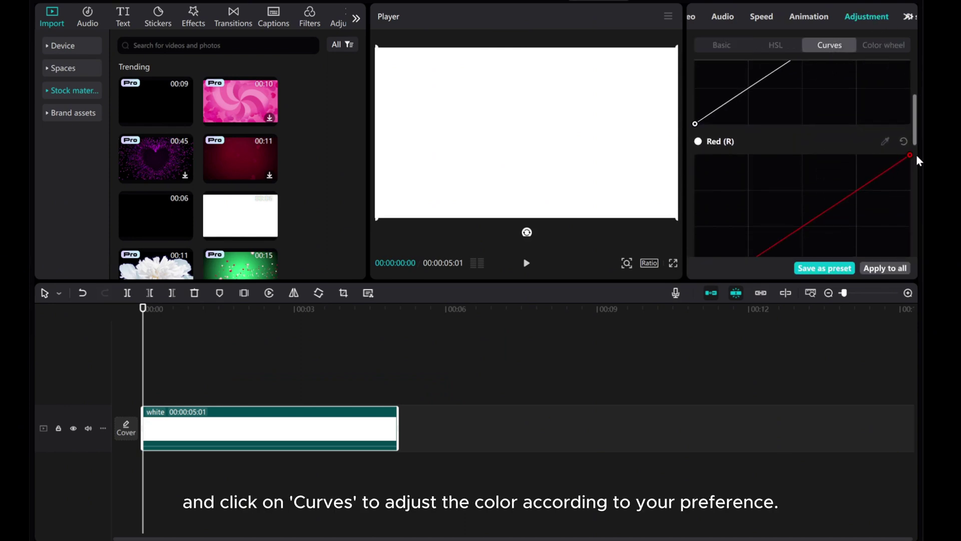
pyautogui.moveTo(909, 153); pyautogui.dragTo(761, 153)
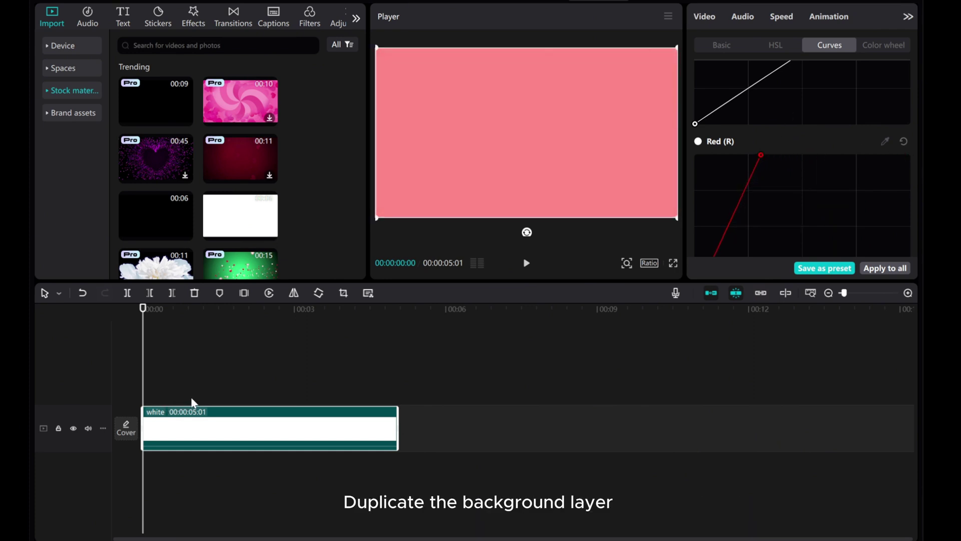
# - Copy the pink background clip and paste a duplicate onto the track above
pyautogui.rightClick(199, 422)
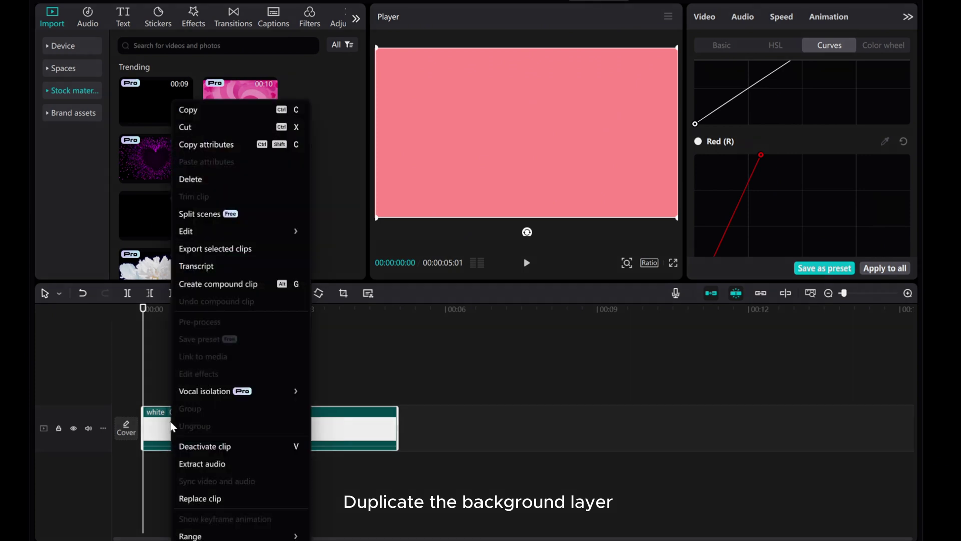
pyautogui.click(188, 113)
pyautogui.rightClick(155, 376)
pyautogui.click(173, 389)
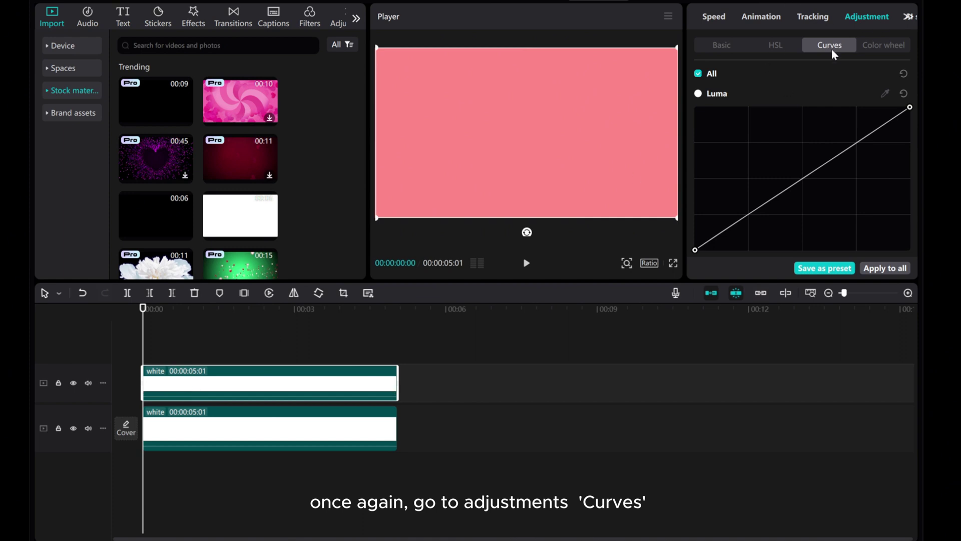
# - Reset the copy's Red curve and raise its Green curve to make it bright green
pyautogui.scroll(-5, 878, 163)
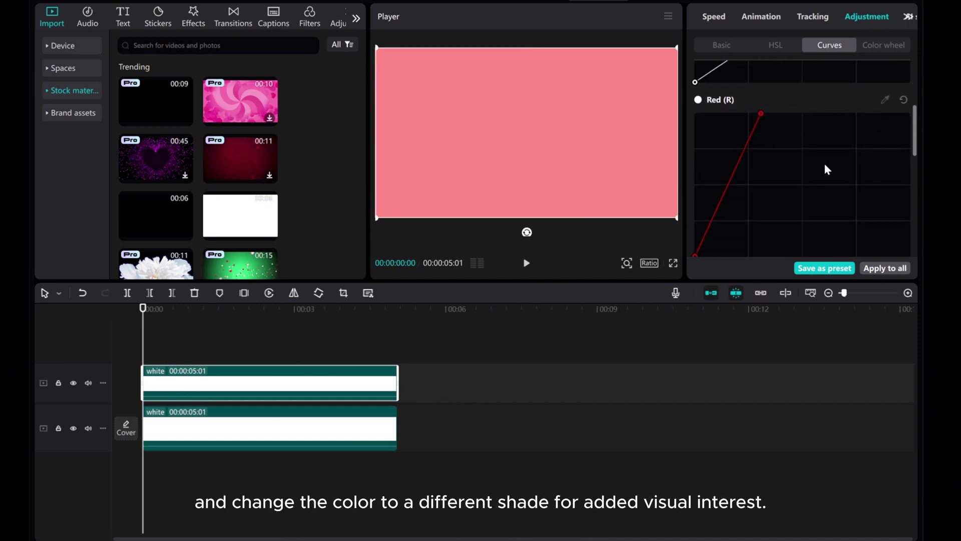
pyautogui.scroll(2, 753, 74)
pyautogui.moveTo(732, 111); pyautogui.dragTo(907, 118)
pyautogui.scroll(-3, 897, 181)
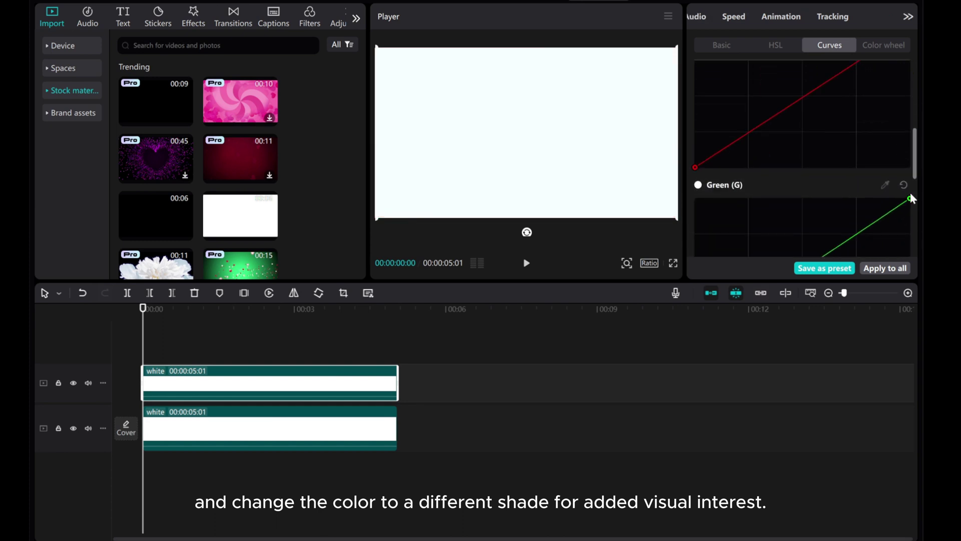
pyautogui.moveTo(910, 196); pyautogui.dragTo(794, 182)
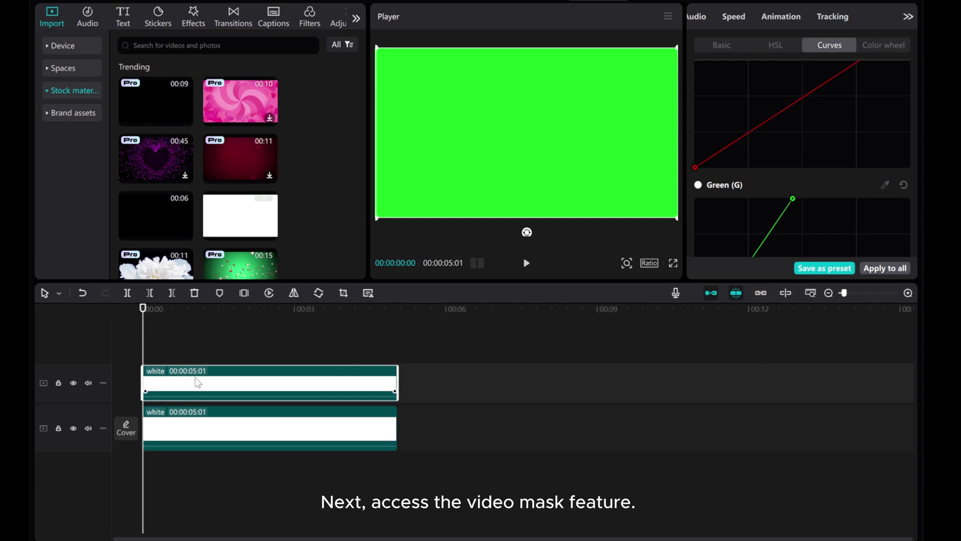
# - Give the green top clip a Horizontal mask rotated to 29.5°
pyautogui.click(908, 18)
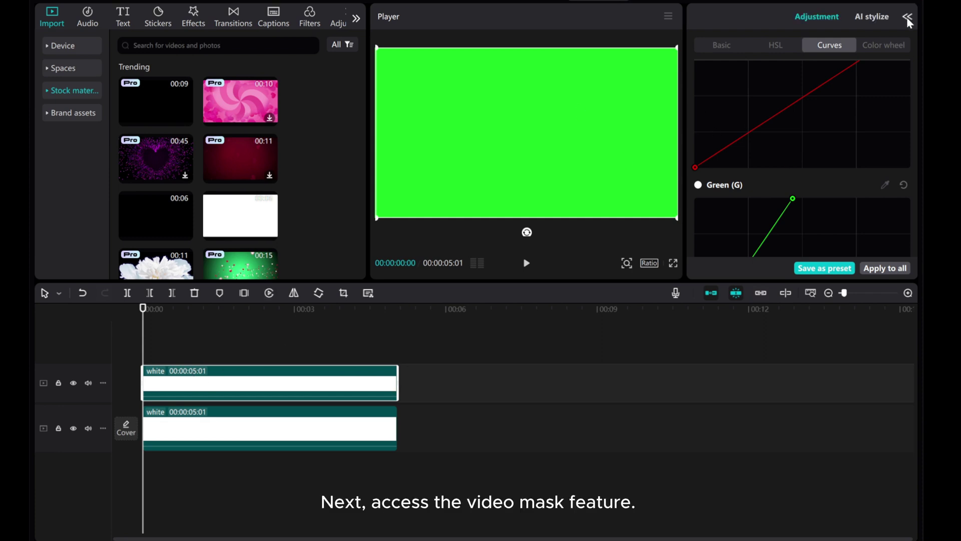
pyautogui.click(908, 18)
pyautogui.click(703, 16)
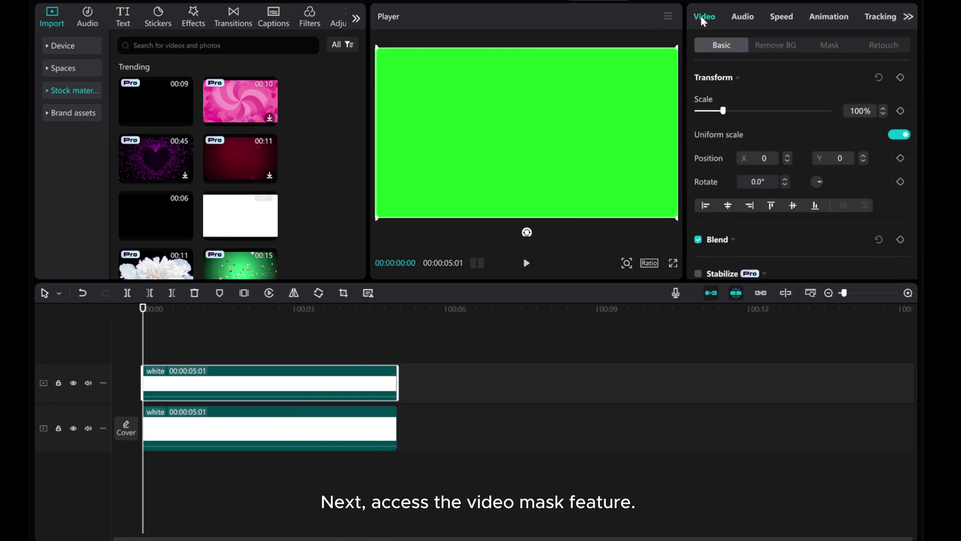
pyautogui.click(832, 47)
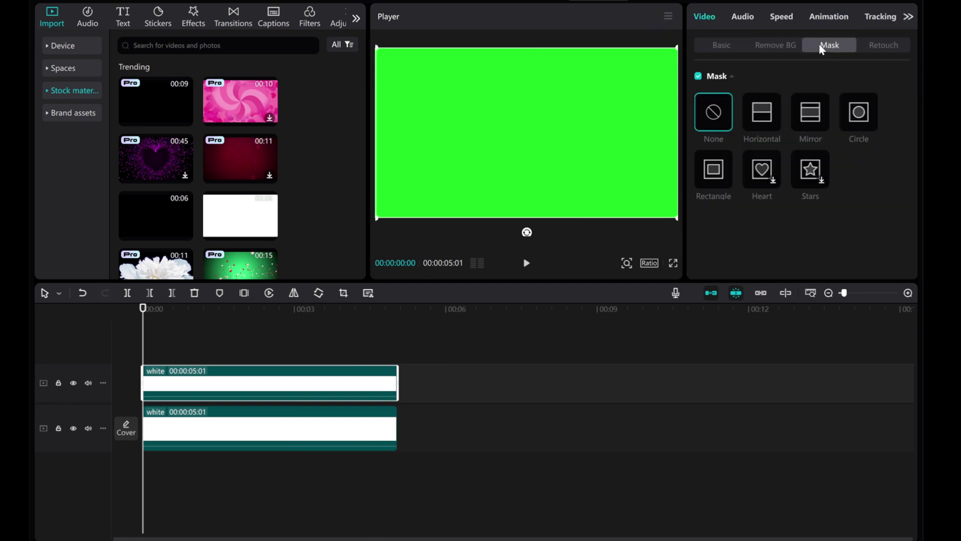
pyautogui.click(762, 119)
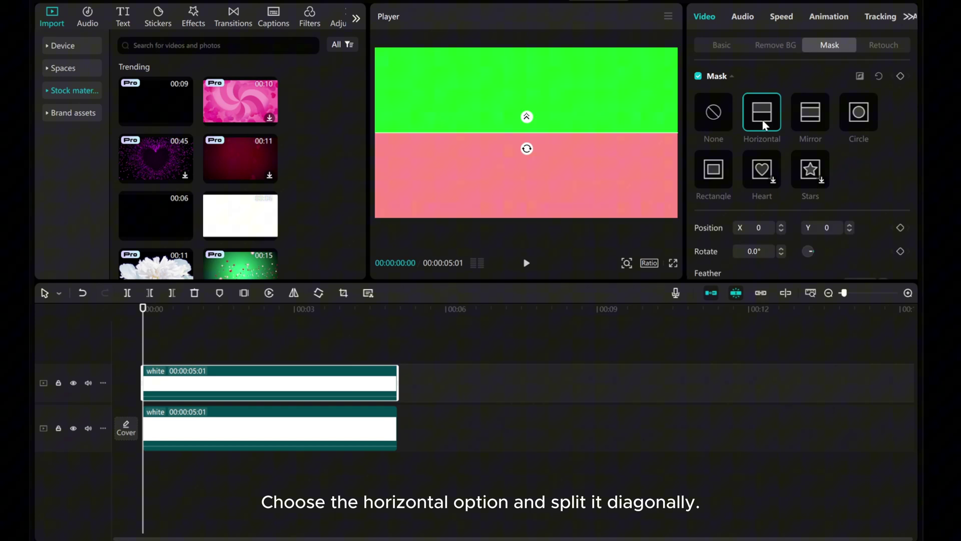
pyautogui.moveTo(528, 155); pyautogui.dragTo(513, 156)
pyautogui.click(781, 248)
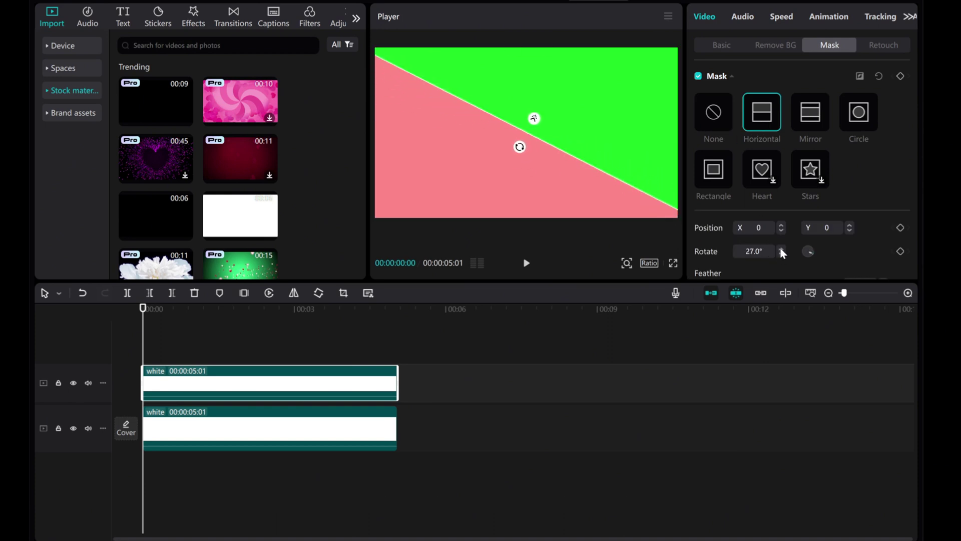
pyautogui.click(781, 247)
pyautogui.click(781, 247)
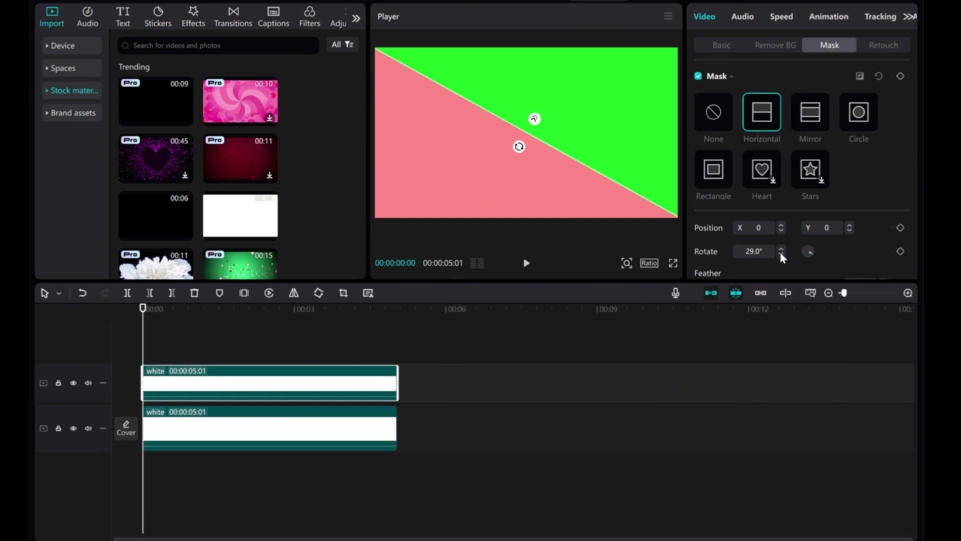
pyautogui.click(781, 247)
# - Add a Default text clip and stretch it to the full video length
pyautogui.click(122, 18)
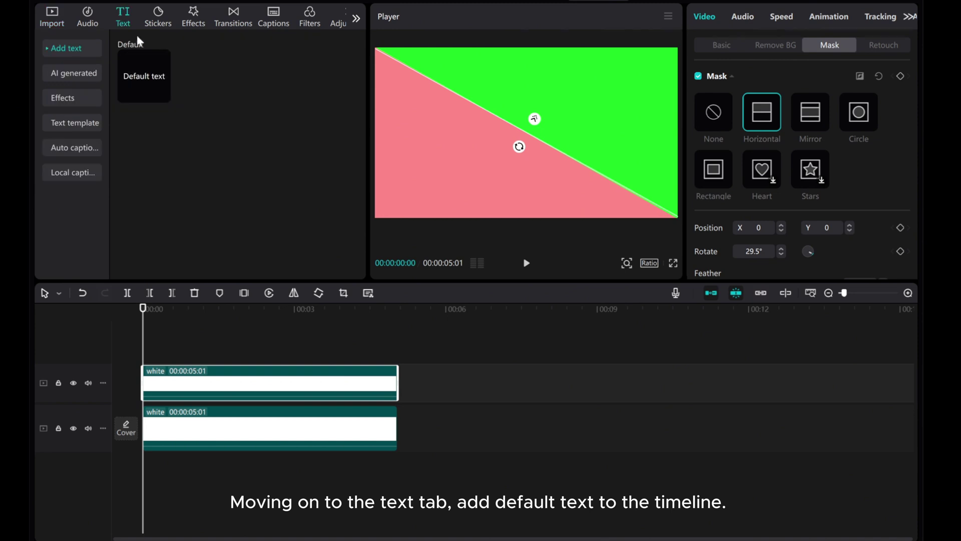
pyautogui.click(162, 94)
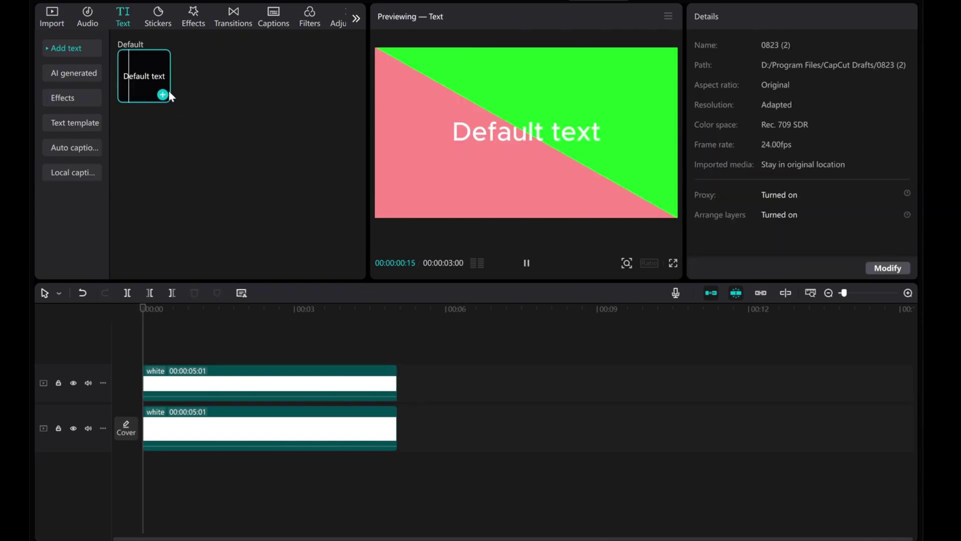
pyautogui.click(270, 353)
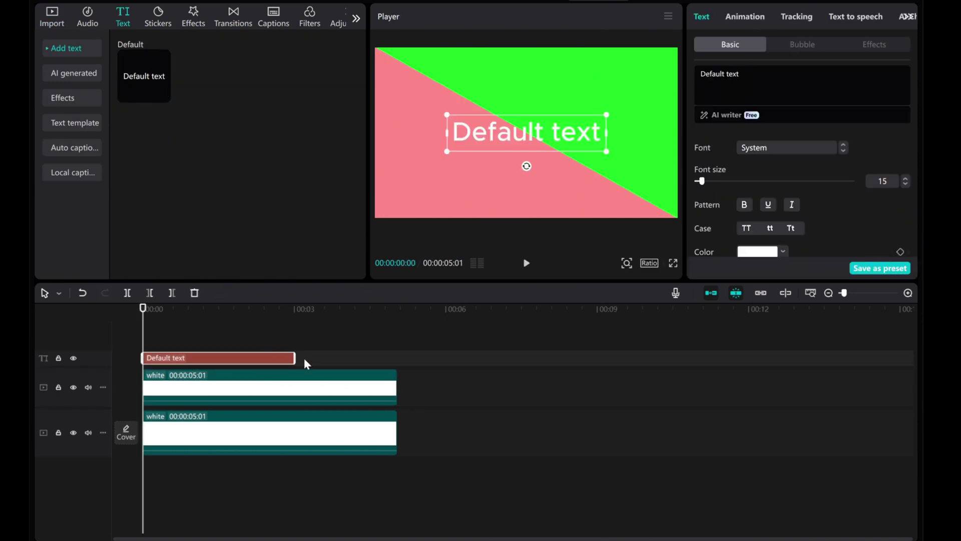
pyautogui.moveTo(295, 357); pyautogui.dragTo(397, 358)
# - Replace the text with a name, set in uppercase Impact at font size 32
pyautogui.click(761, 75)
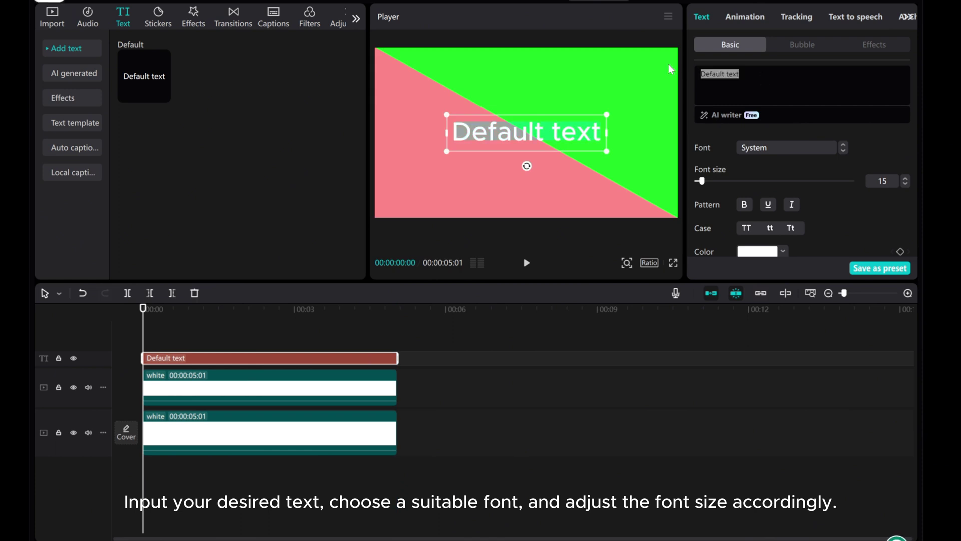
pyautogui.write('rebecca')
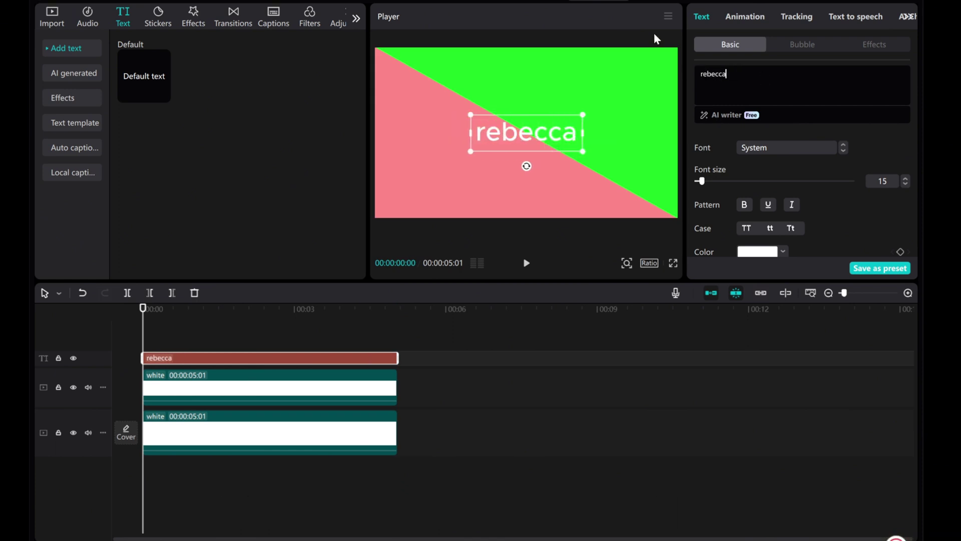
pyautogui.click(767, 149)
pyautogui.click(773, 142)
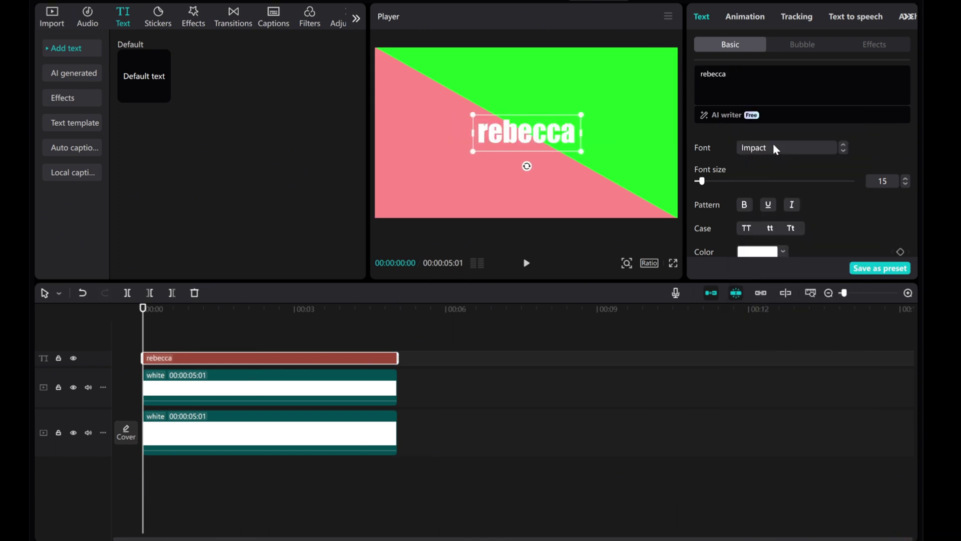
pyautogui.click(748, 229)
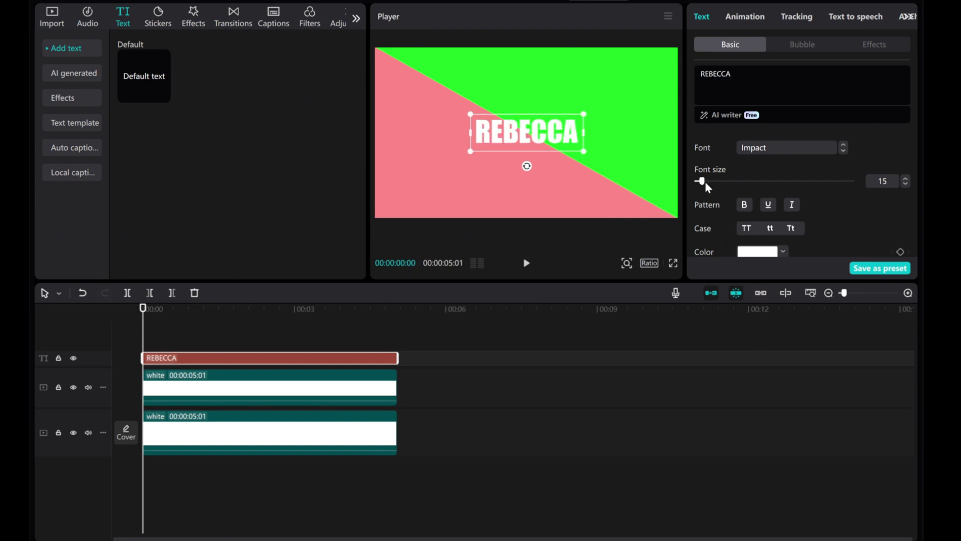
pyautogui.moveTo(703, 181); pyautogui.dragTo(711, 182)
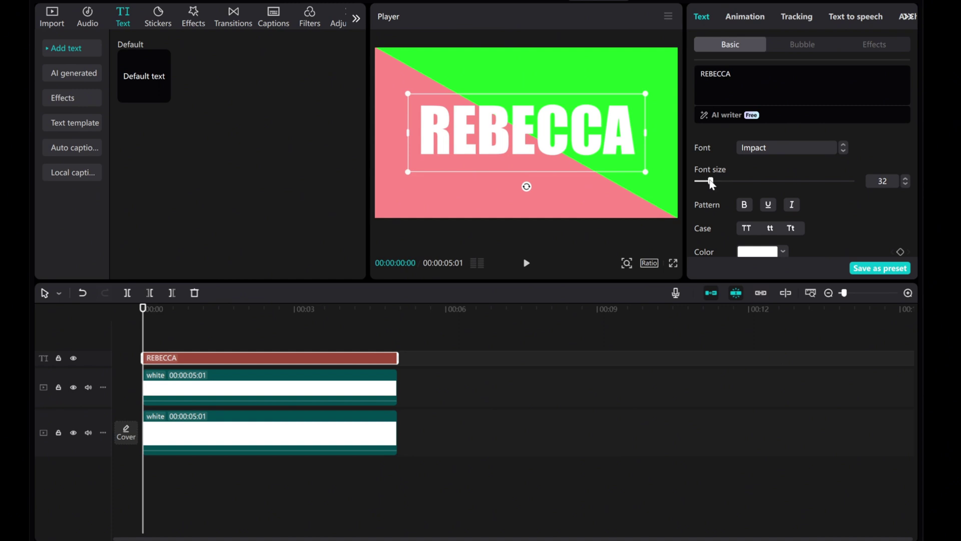
# - Colour the text pink FF8888 by eyedropping the pink background
pyautogui.scroll(-3, 789, 178)
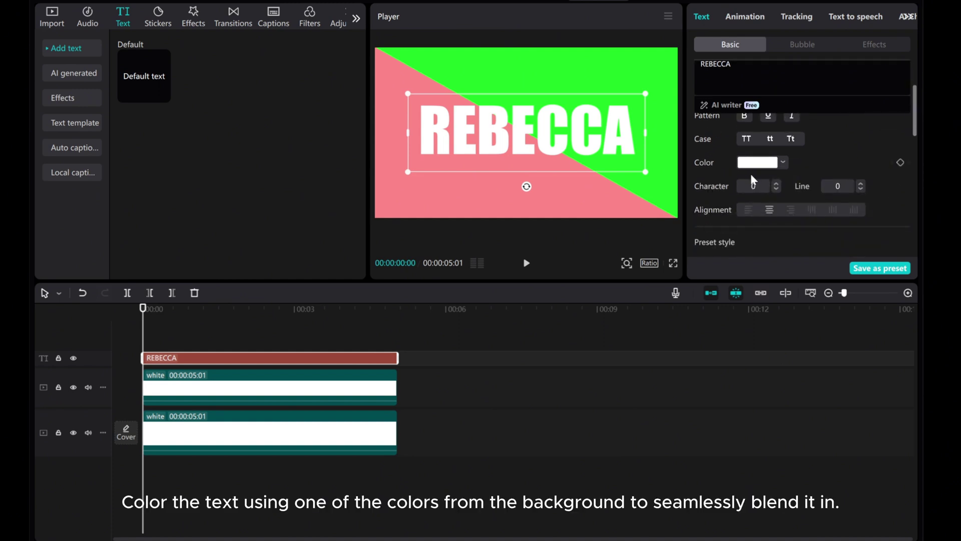
pyautogui.click(755, 166)
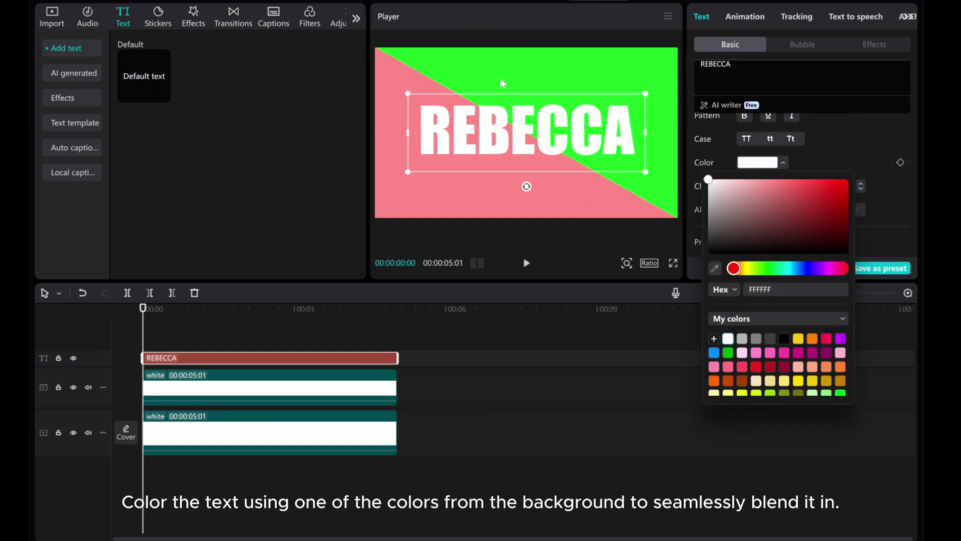
pyautogui.click(714, 269)
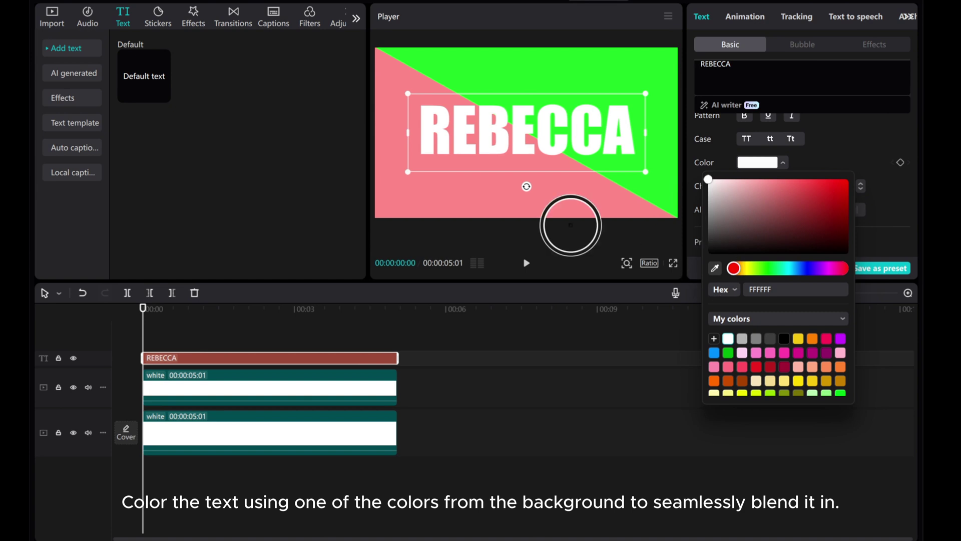
pyautogui.click(396, 131)
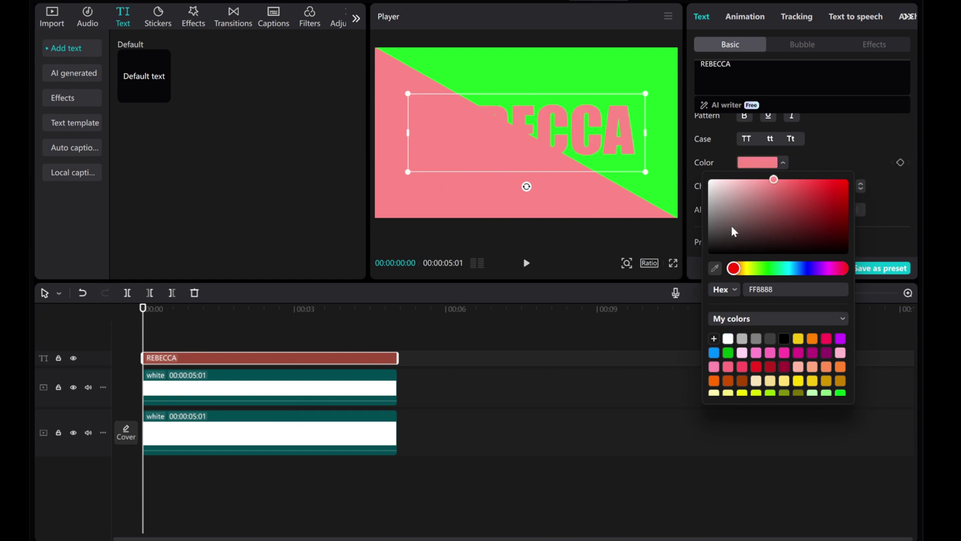
pyautogui.click(814, 165)
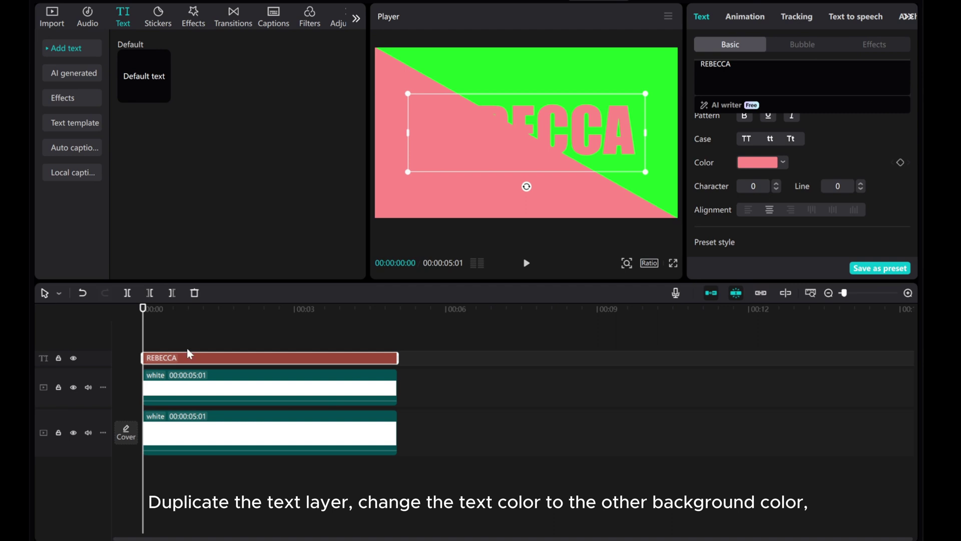
# - Duplicate the text clip and eyedrop the background green 1CFF28 onto the copy
pyautogui.rightClick(178, 359)
pyautogui.click(181, 288)
pyautogui.hotkey('ctrl', 'v')
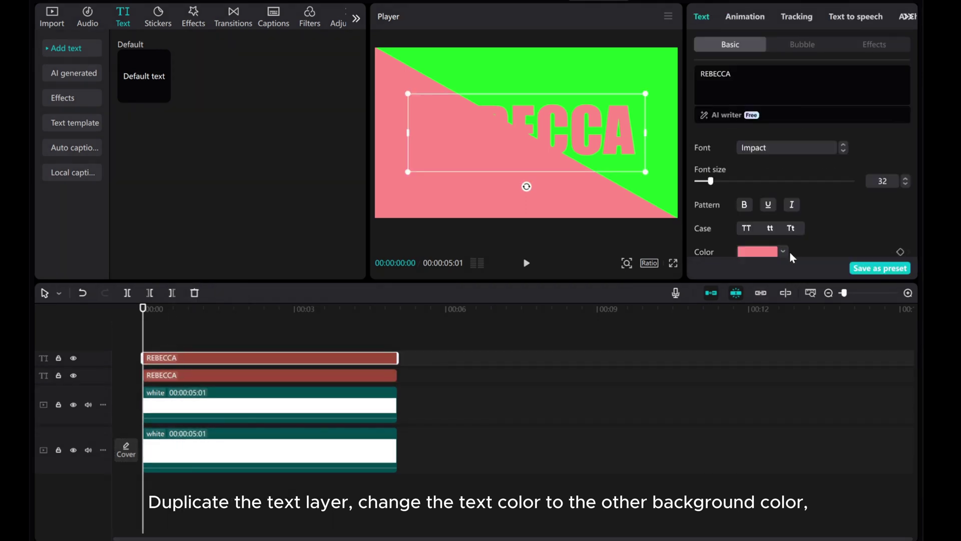
pyautogui.click(763, 252)
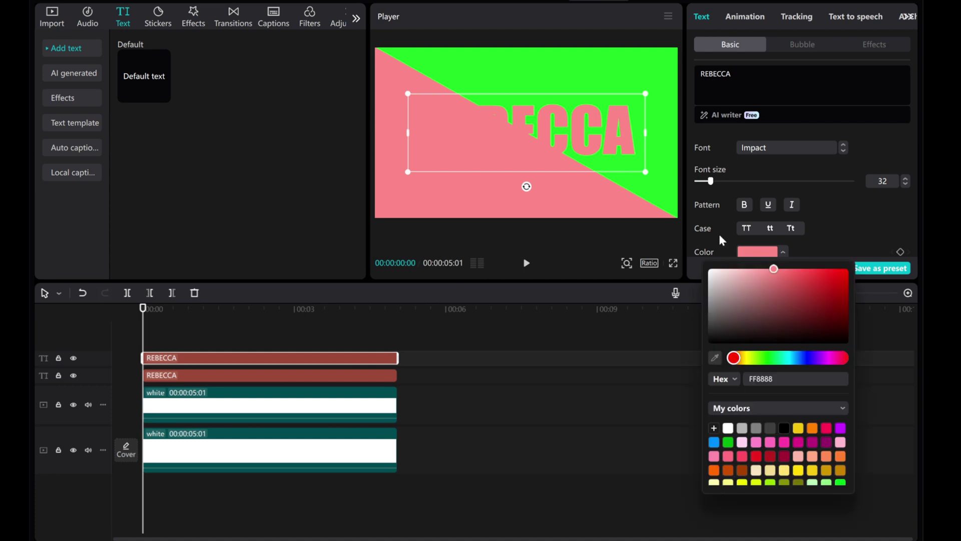
pyautogui.click(715, 357)
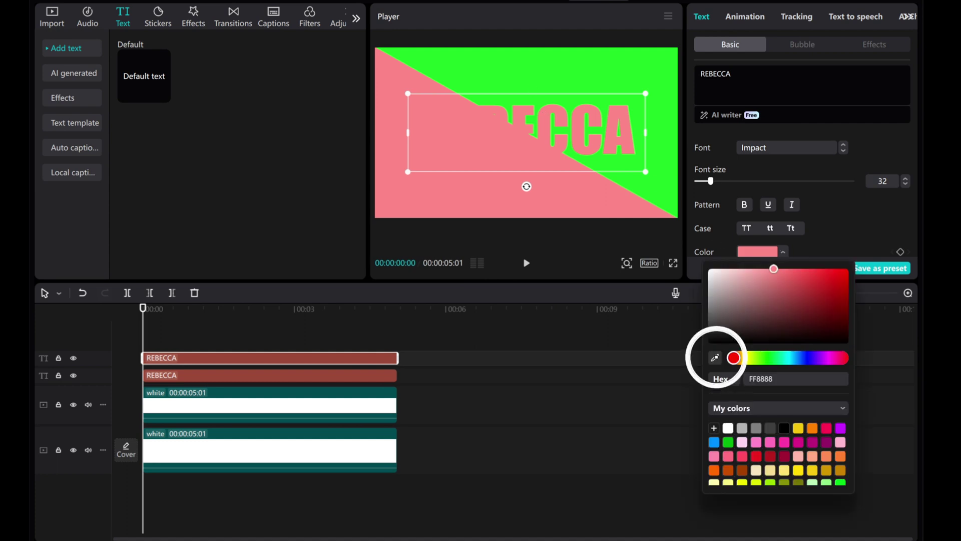
pyautogui.click(531, 74)
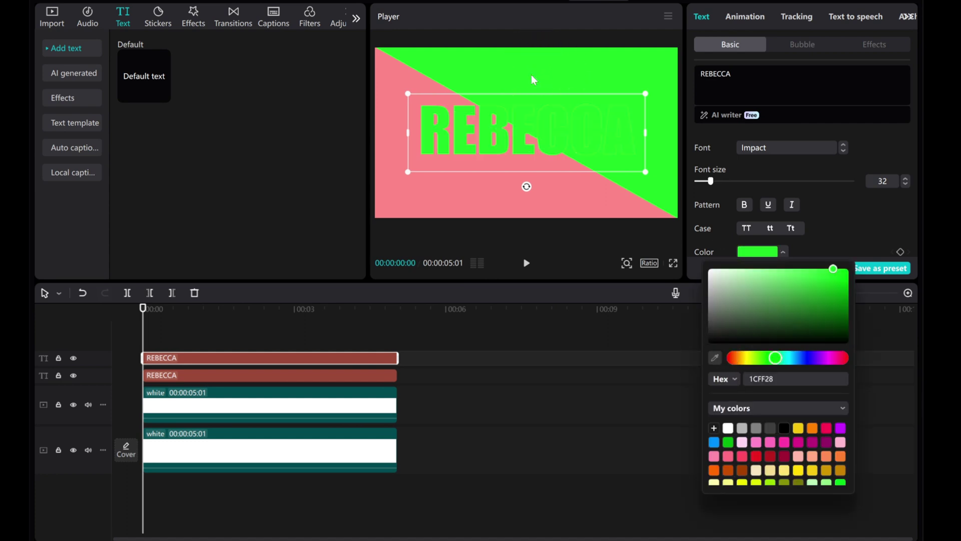
# - Convert both the green and pink name text clips into compound clips
pyautogui.rightClick(200, 355)
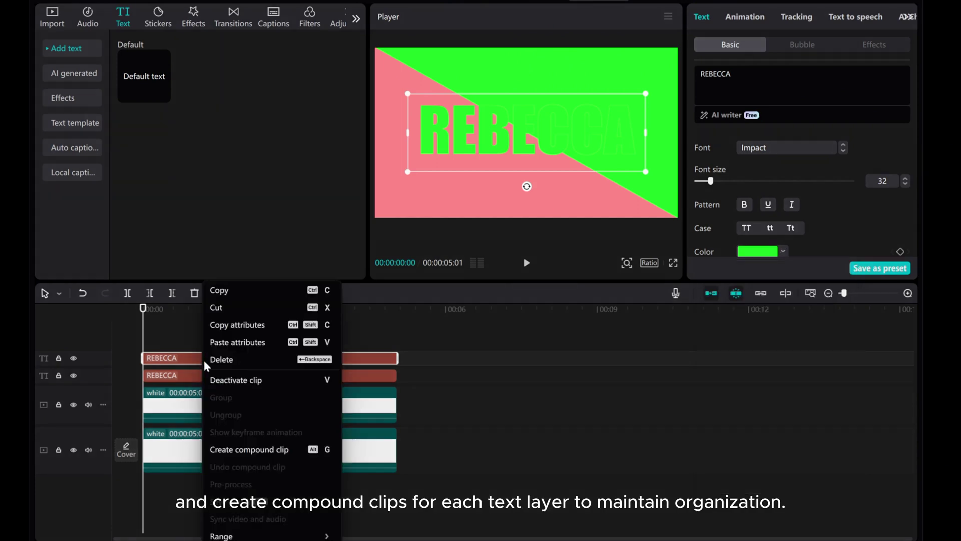
pyautogui.click(220, 452)
pyautogui.click(190, 400)
pyautogui.rightClick(190, 400)
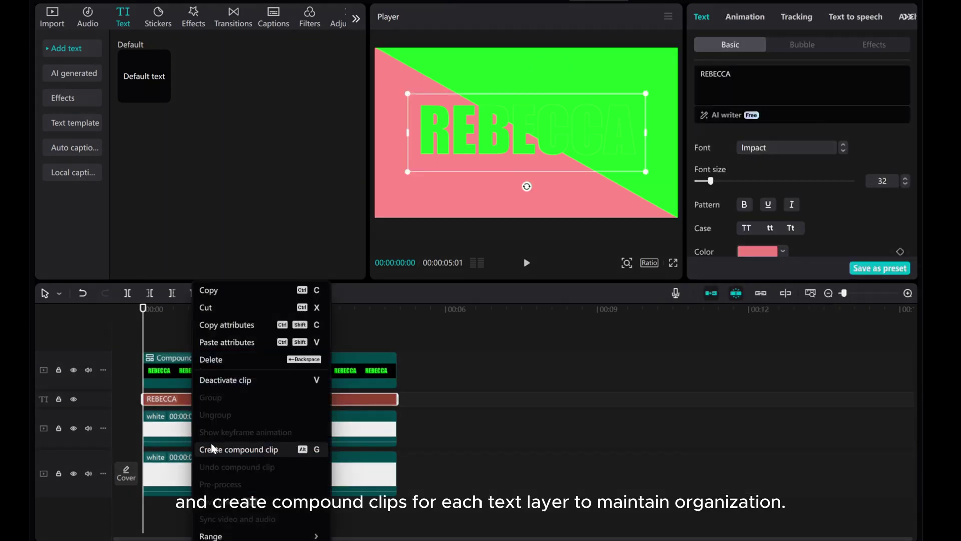
pyautogui.click(212, 447)
# - Give the green text compound clip a Horizontal mask rotated to -151°
pyautogui.click(202, 364)
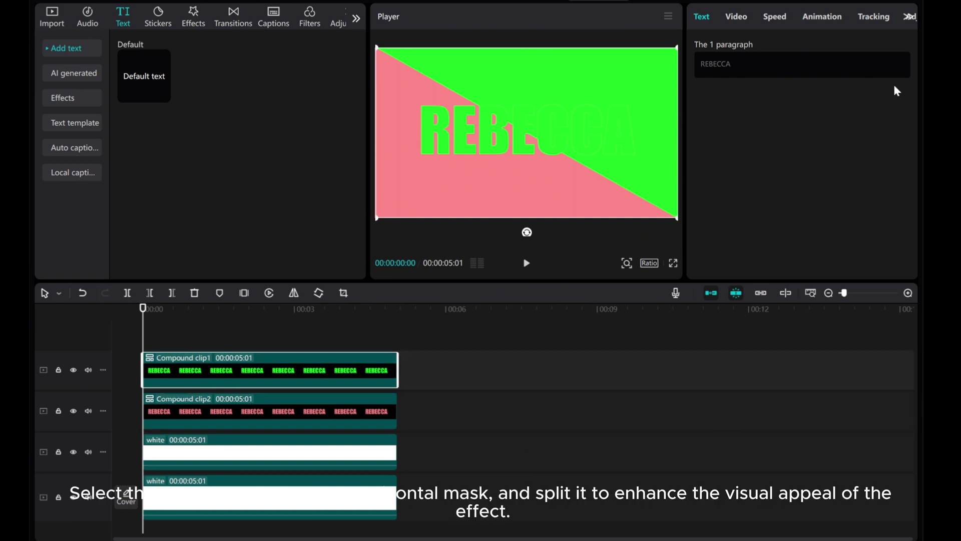
pyautogui.click(740, 20)
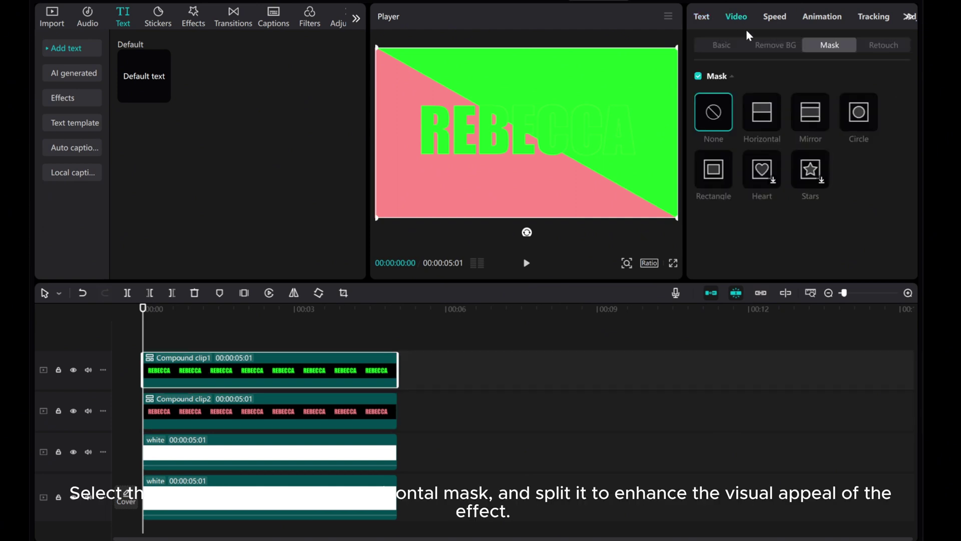
pyautogui.click(761, 119)
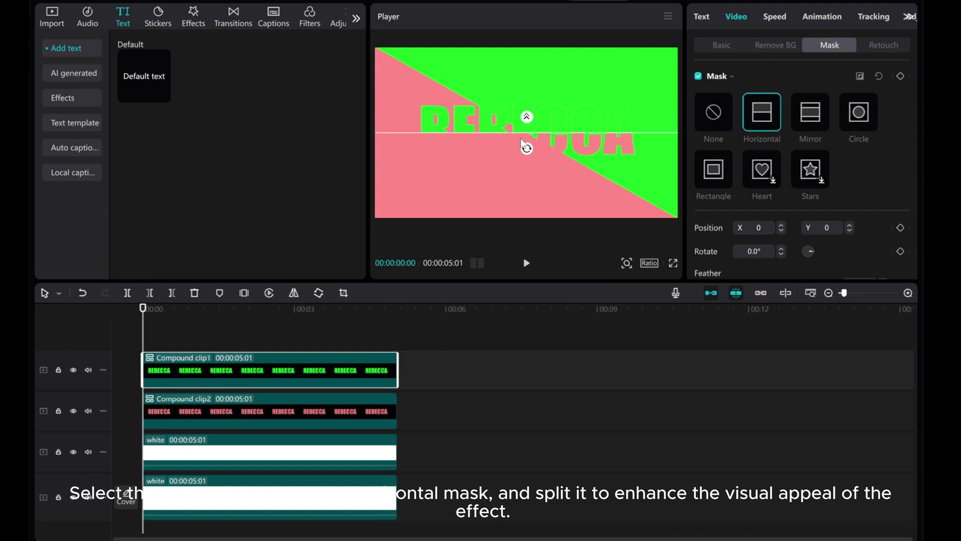
pyautogui.moveTo(528, 149); pyautogui.dragTo(533, 130)
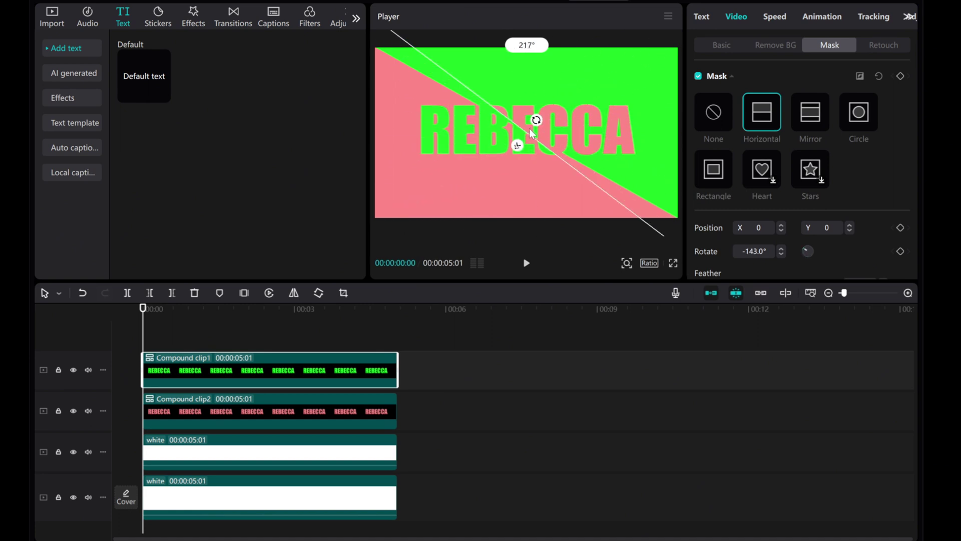
pyautogui.click(781, 253)
pyautogui.click(782, 253)
pyautogui.click(782, 254)
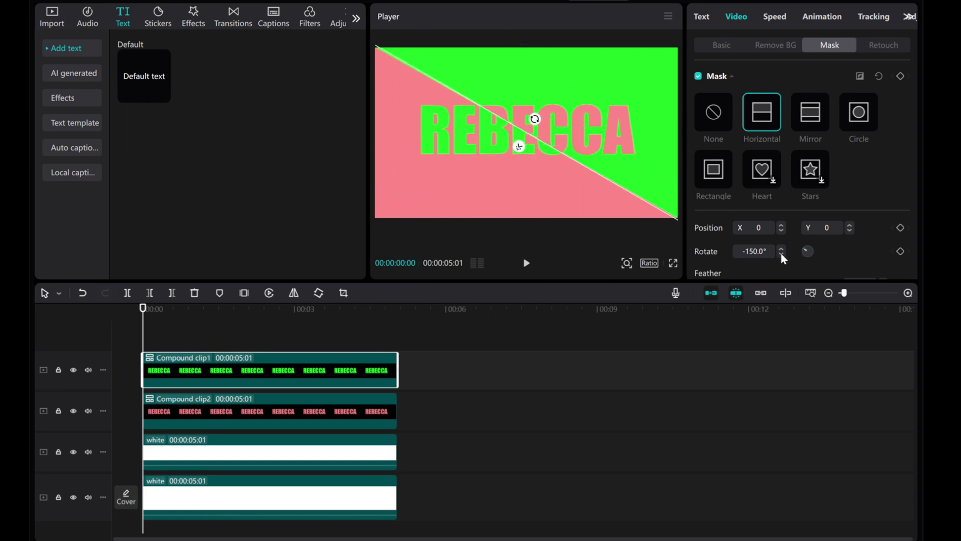
pyautogui.click(781, 254)
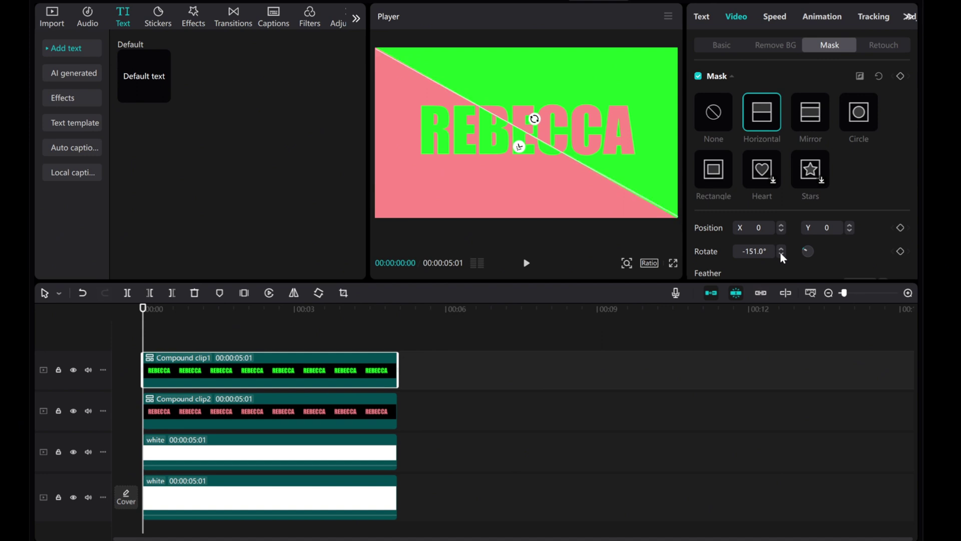
pyautogui.click(154, 344)
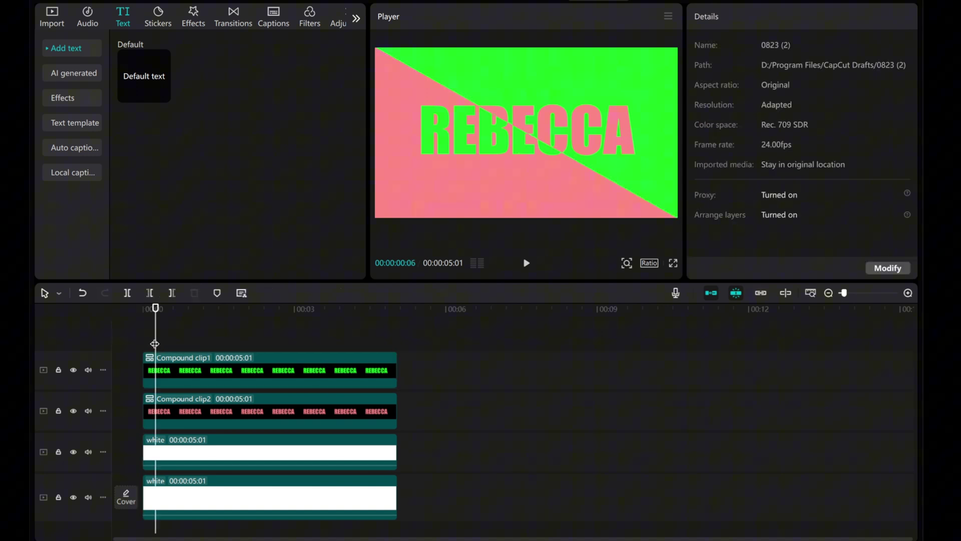
pyautogui.moveTo(156, 337); pyautogui.dragTo(115, 336)
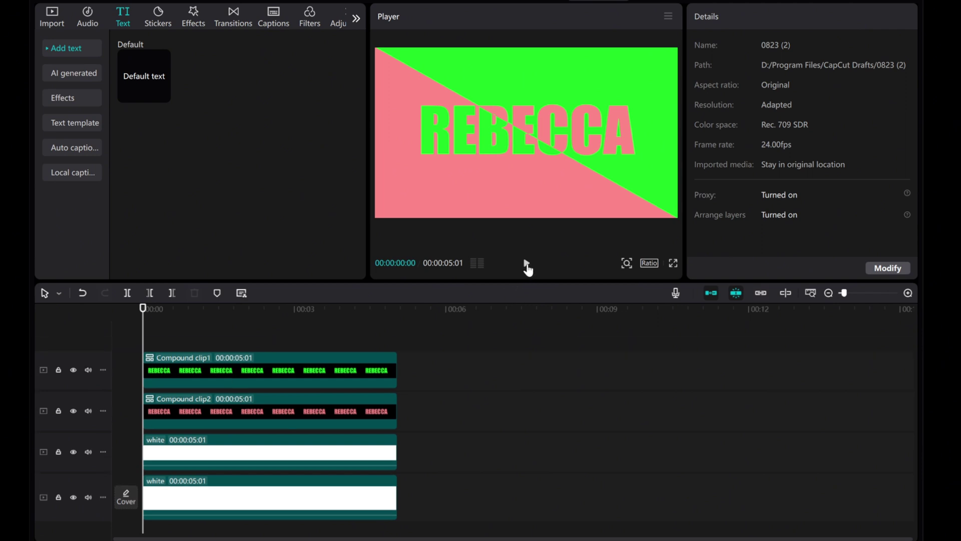
pyautogui.moveTo(153, 336); pyautogui.dragTo(257, 338)
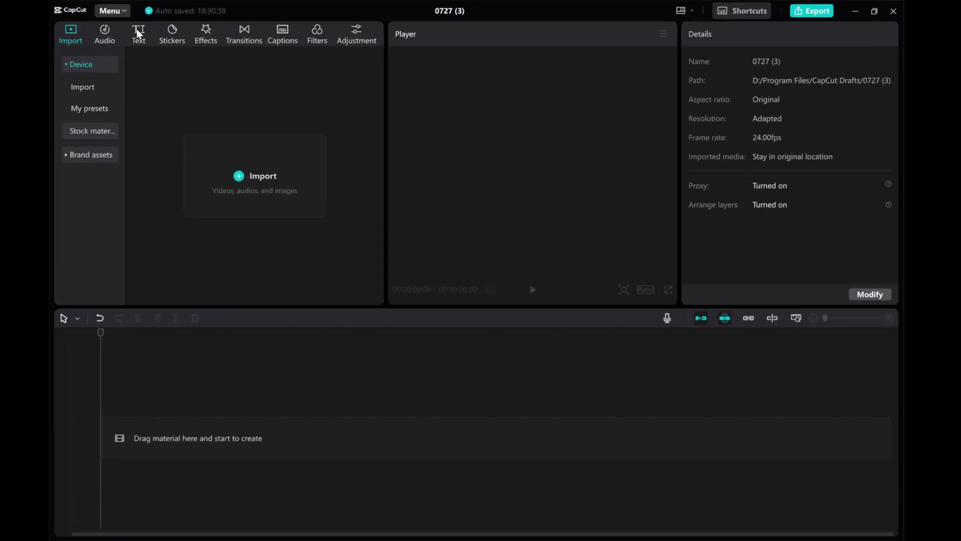
# - Add a Default text clip from the Text panel to the empty timeline
pyautogui.click(319, 158)
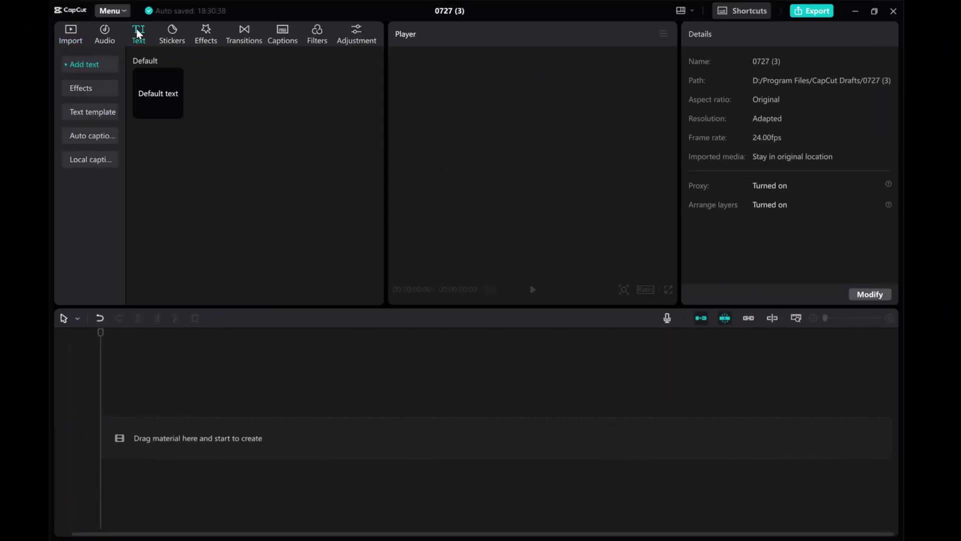
pyautogui.click(176, 109)
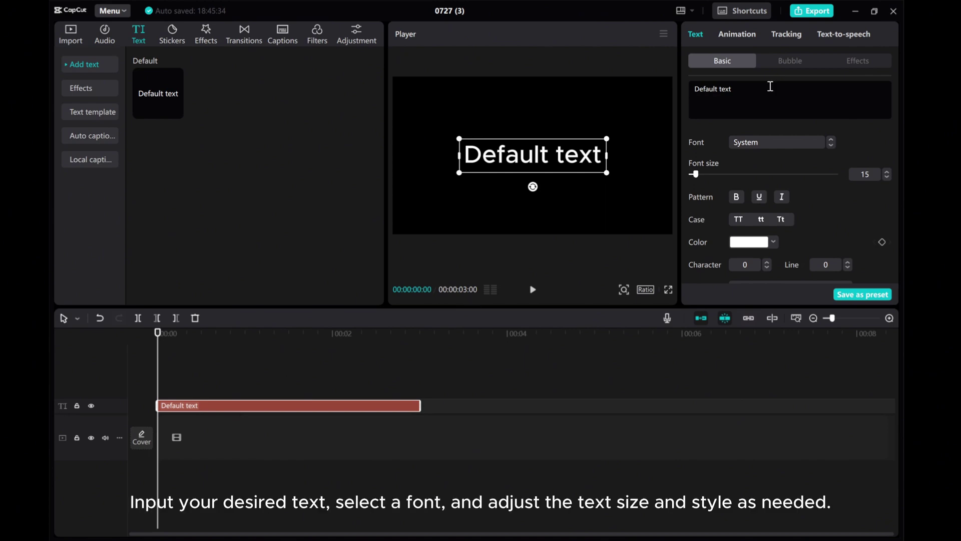
# - Change the text to 'Split Text' in bold uppercase Impact at font size 31
pyautogui.moveTo(768, 86); pyautogui.dragTo(662, 79)
pyautogui.write('Split Text')
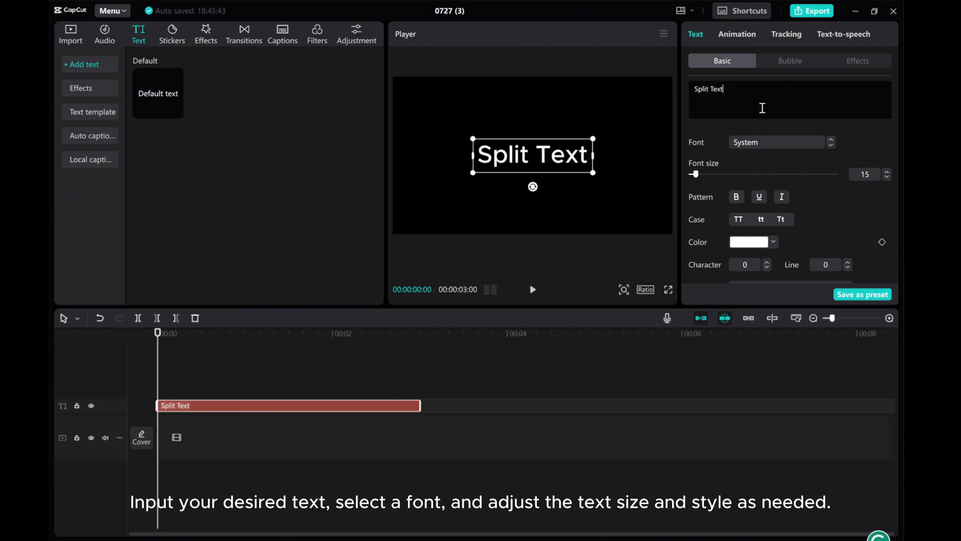
pyautogui.click(762, 157)
pyautogui.click(759, 155)
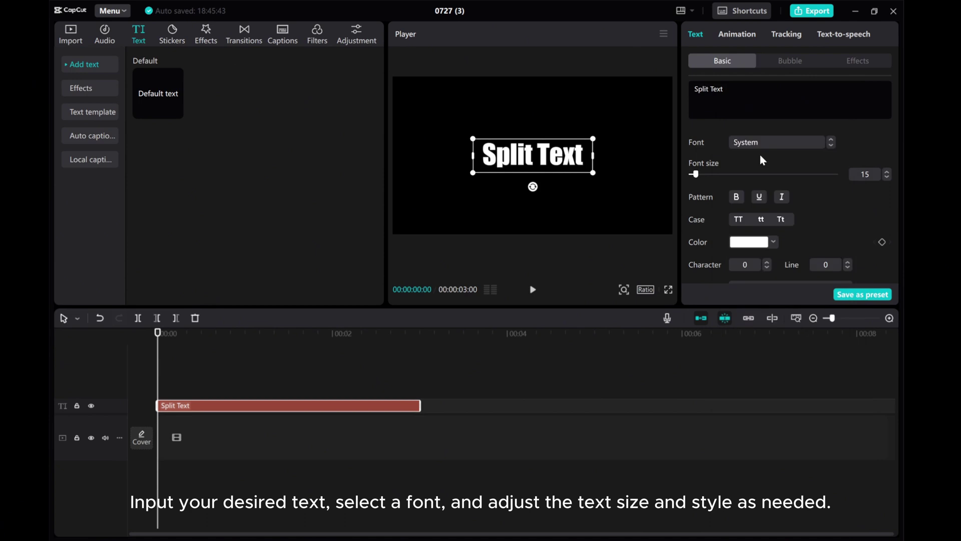
pyautogui.moveTo(698, 175); pyautogui.dragTo(705, 175)
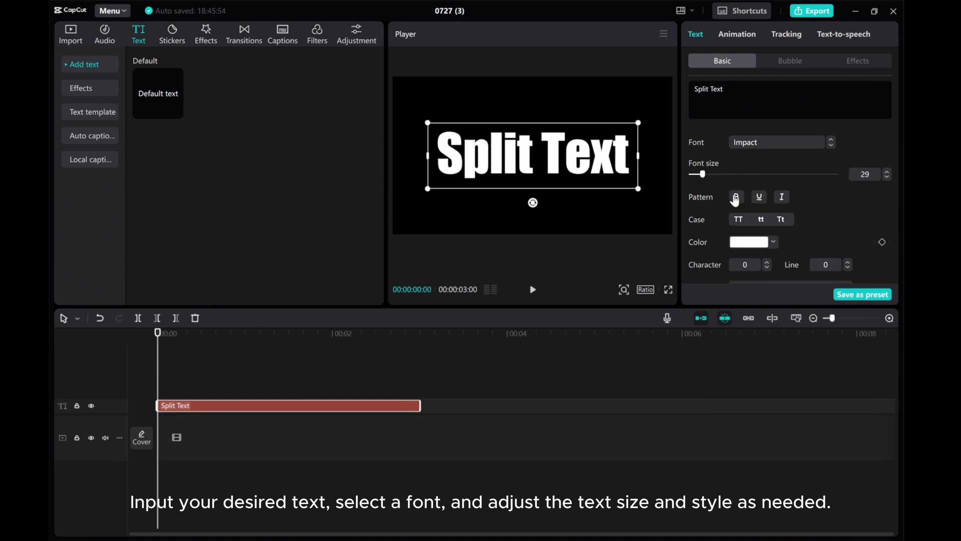
pyautogui.click(736, 197)
pyautogui.click(738, 219)
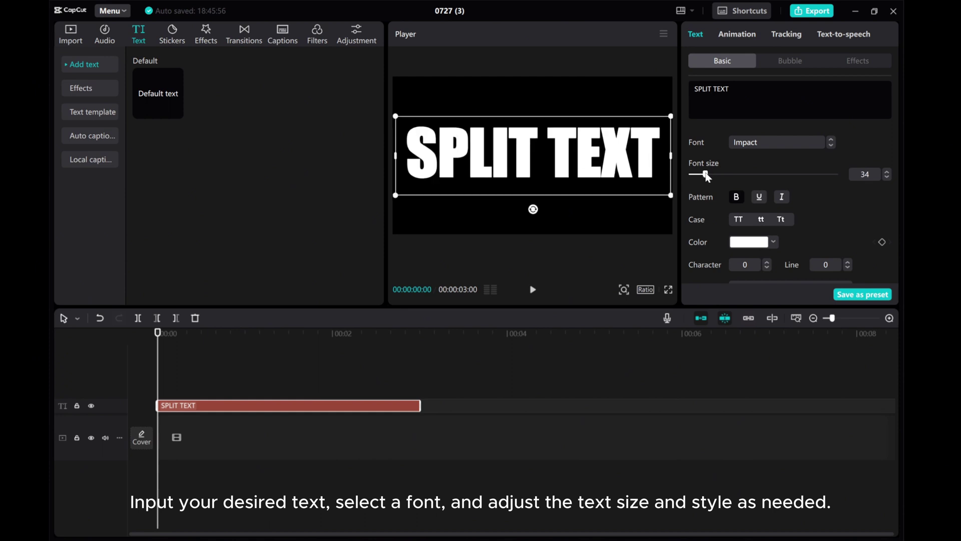
pyautogui.click(887, 172)
pyautogui.click(887, 172)
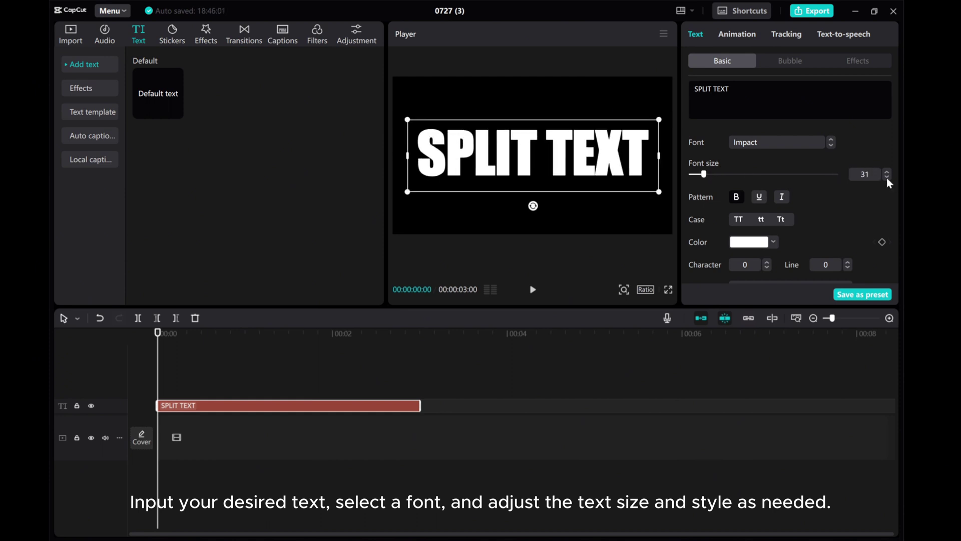
# - Turn the SPLIT TEXT clip into a compound clip and copy it
pyautogui.rightClick(257, 406)
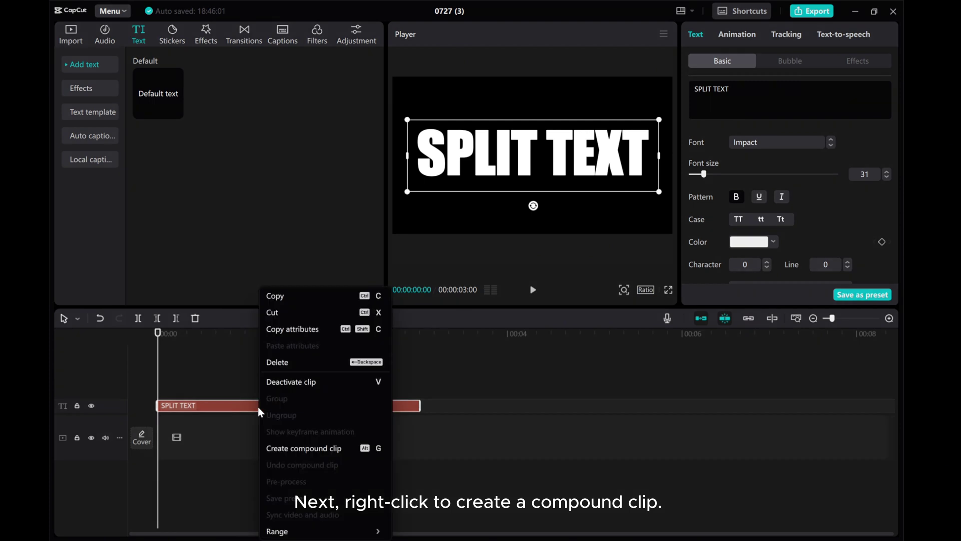
pyautogui.click(272, 449)
pyautogui.rightClick(196, 393)
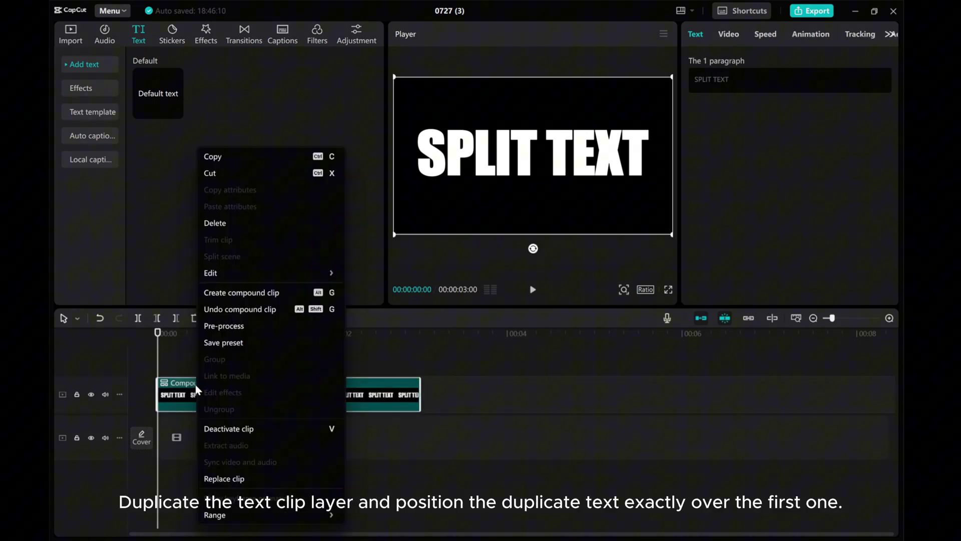
pyautogui.click(233, 158)
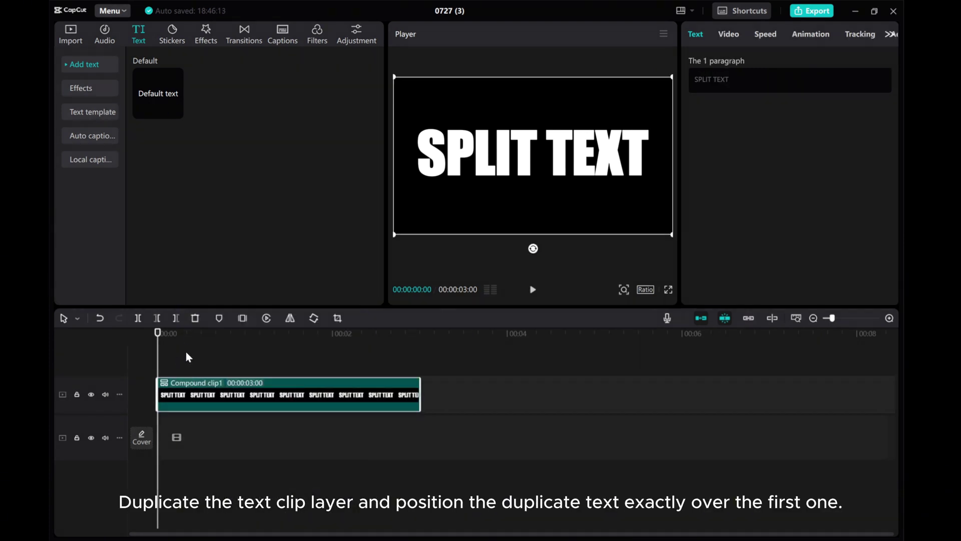
# - Paste the copy onto a new track above, then select Compound clip1 below
pyautogui.click(167, 353)
pyautogui.rightClick(168, 358)
pyautogui.click(183, 369)
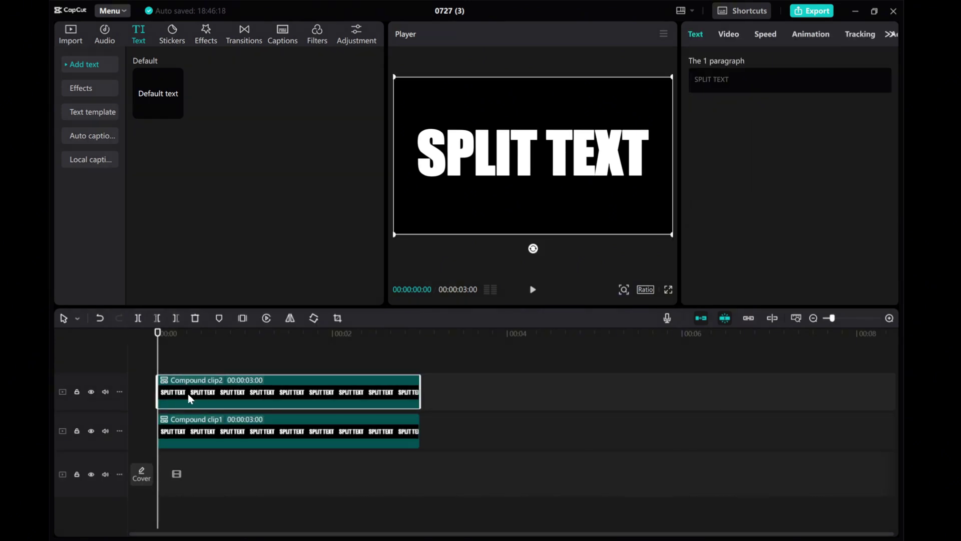
pyautogui.click(183, 432)
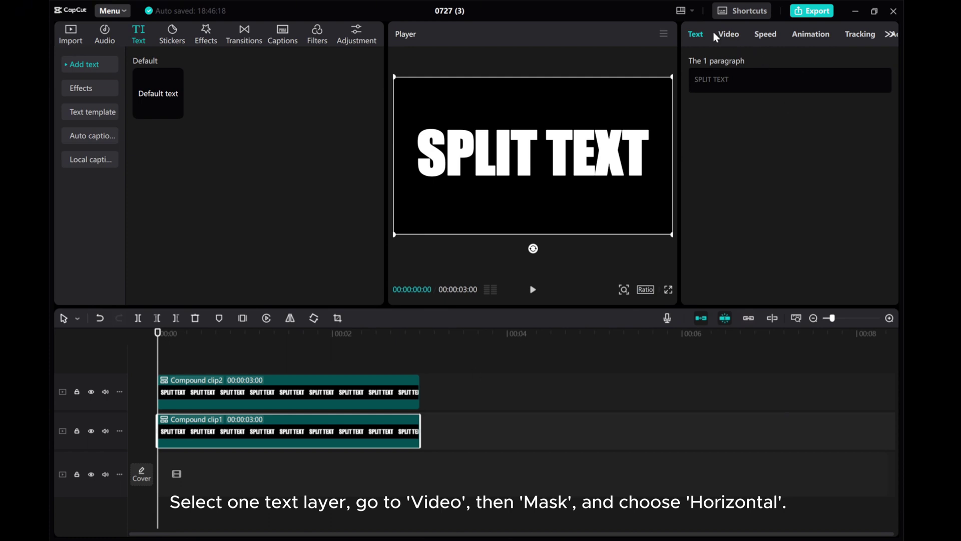
# - Apply a Horizontal mask to Compound clip1, then hide and reshow the top track to check it
pyautogui.click(727, 36)
pyautogui.click(819, 62)
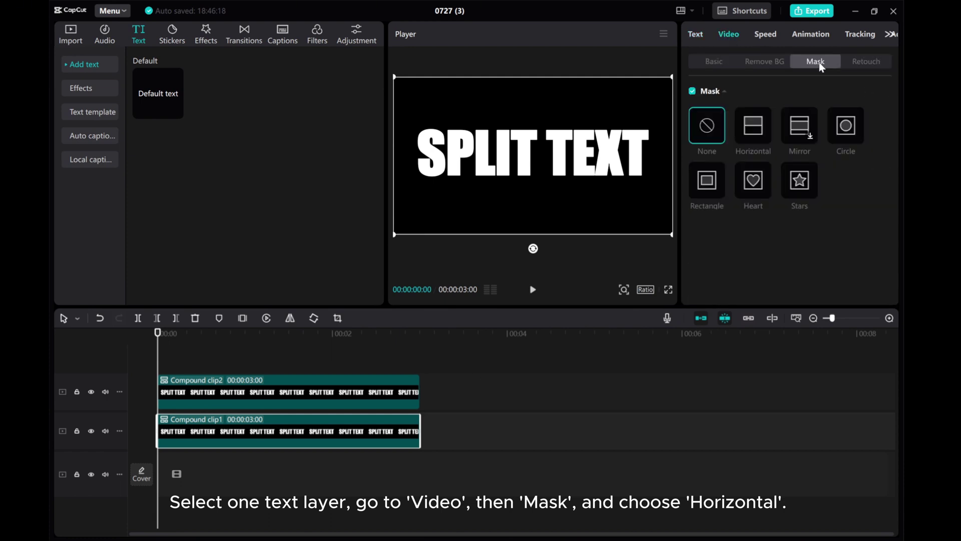
pyautogui.click(757, 131)
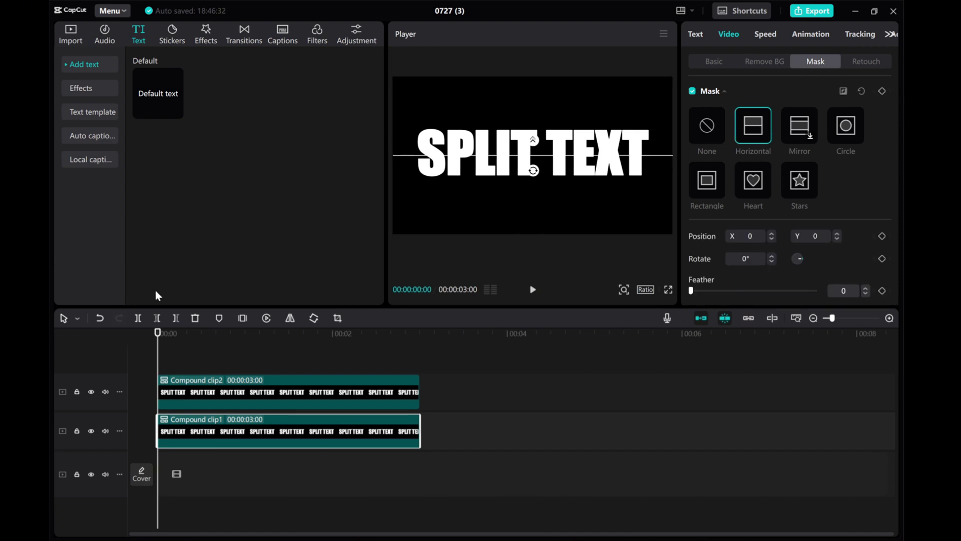
pyautogui.click(91, 392)
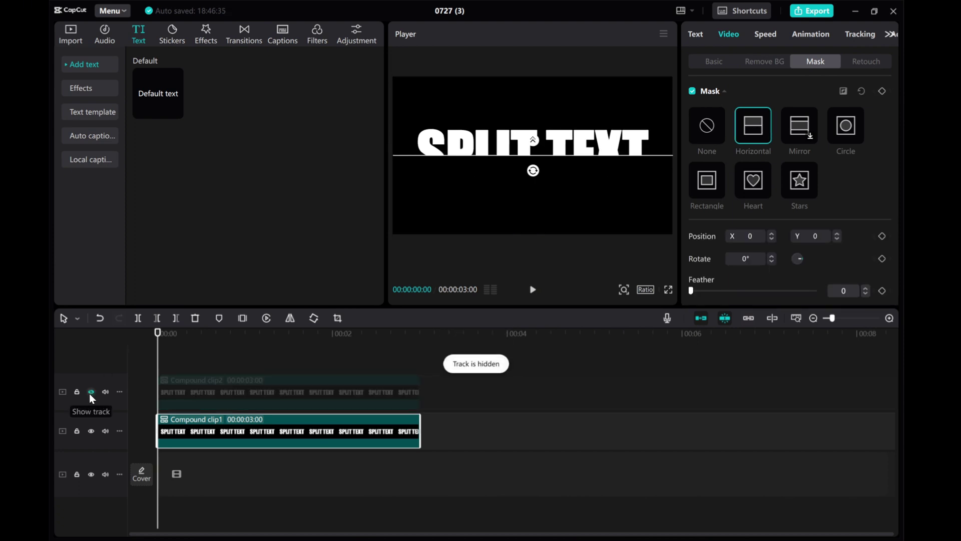
pyautogui.click(90, 391)
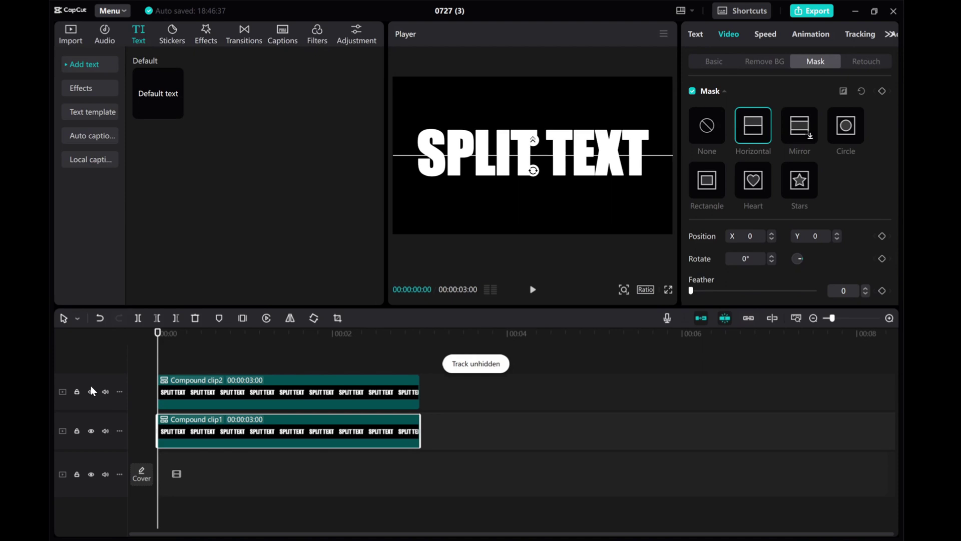
# - Give Compound clip2 a Horizontal mask rotated 180°
pyautogui.click(239, 397)
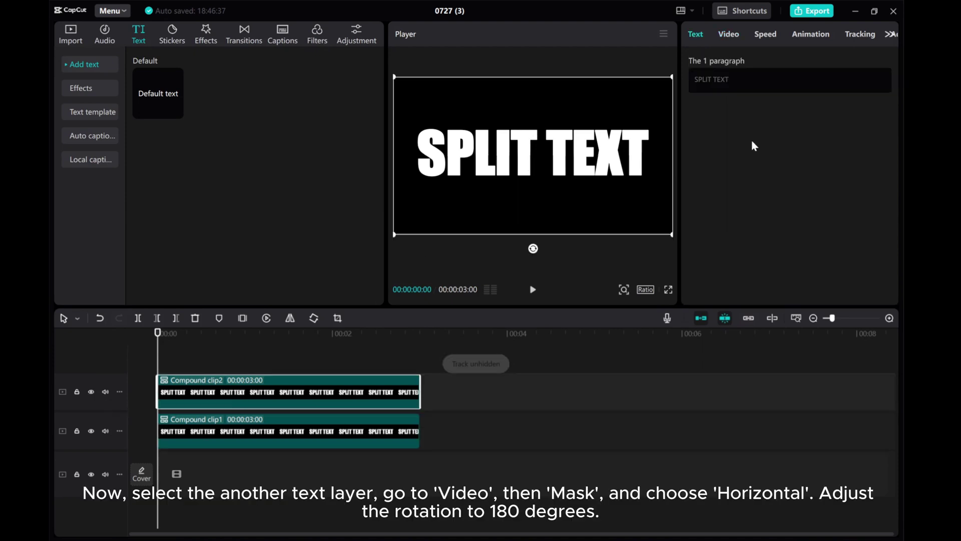
pyautogui.click(732, 34)
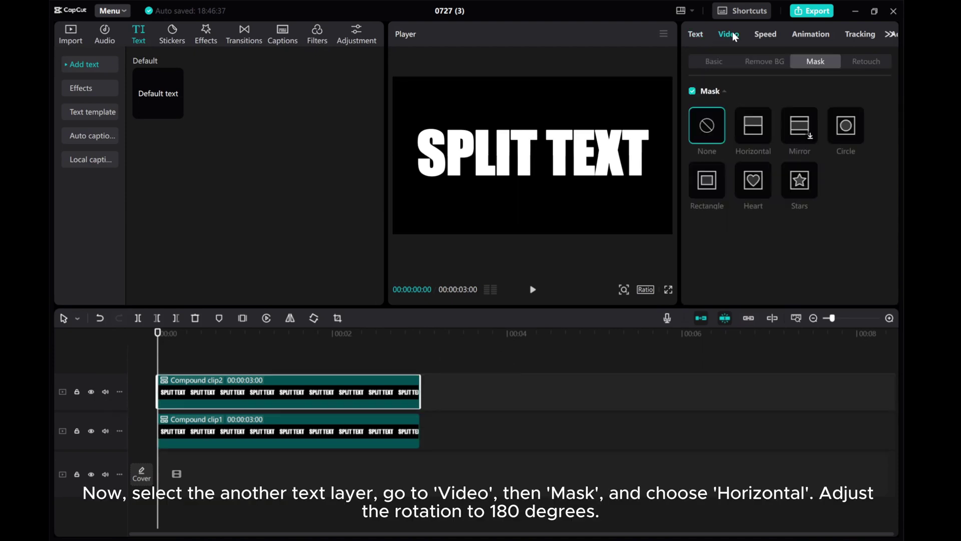
pyautogui.click(755, 131)
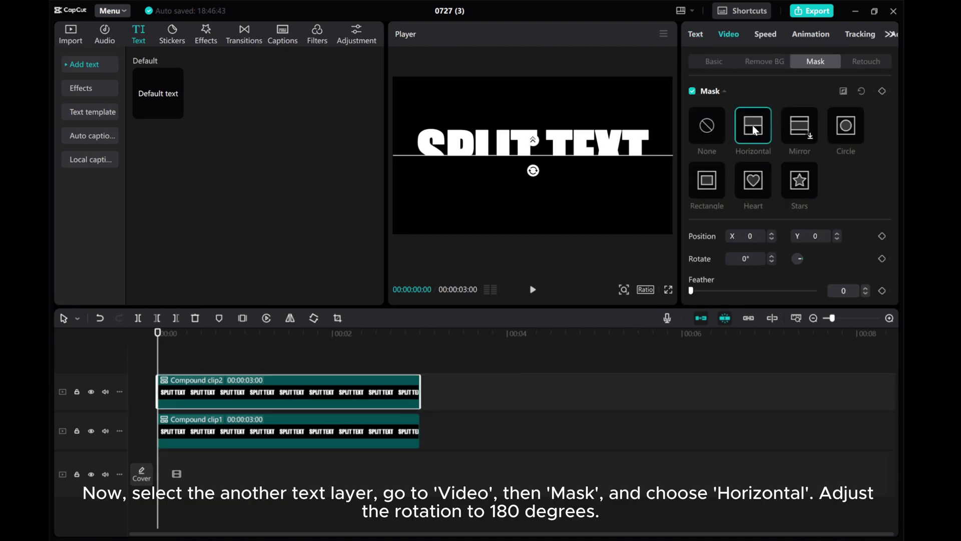
pyautogui.click(737, 258)
pyautogui.write('180')
pyautogui.press('Return')
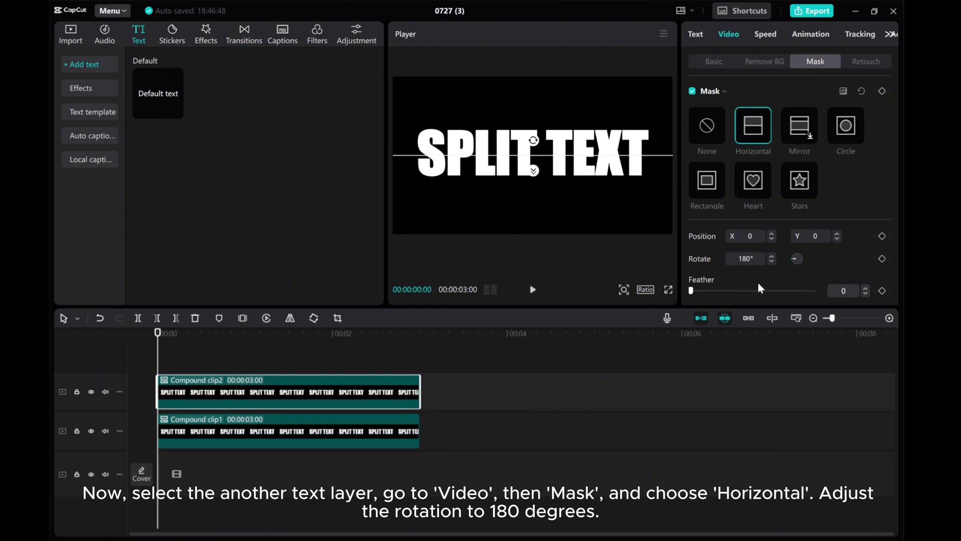
# - Hide and reshow each text track to check how the two masks split the text
pyautogui.click(90, 431)
pyautogui.click(91, 431)
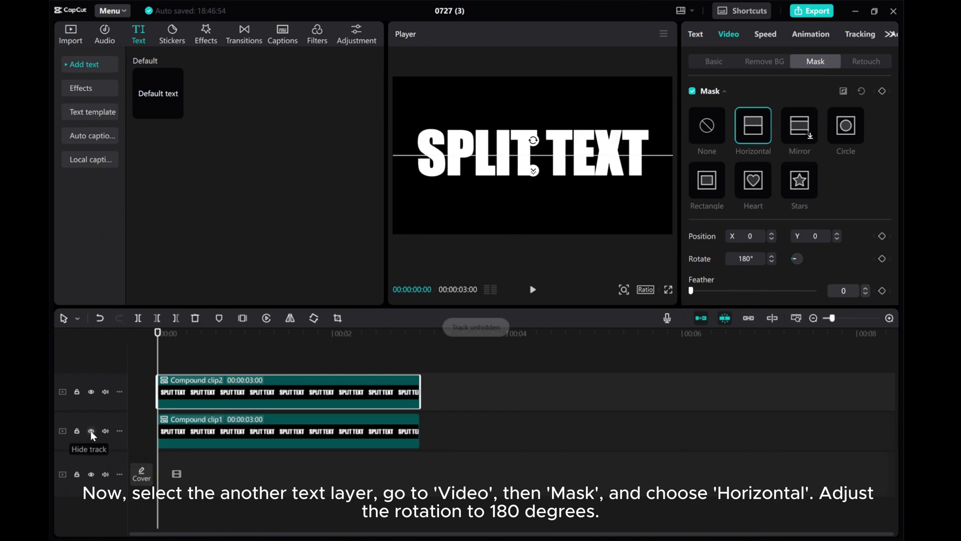
pyautogui.click(90, 391)
pyautogui.click(90, 391)
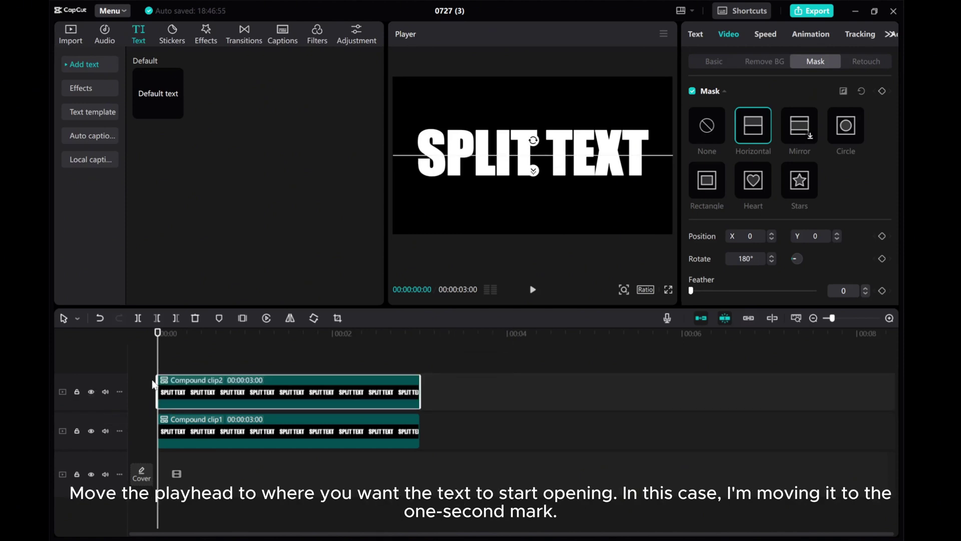
# - At the 1-second mark, add a Transform keyframe to Compound clip2, then select Compound clip1
pyautogui.moveTo(164, 359); pyautogui.dragTo(228, 365)
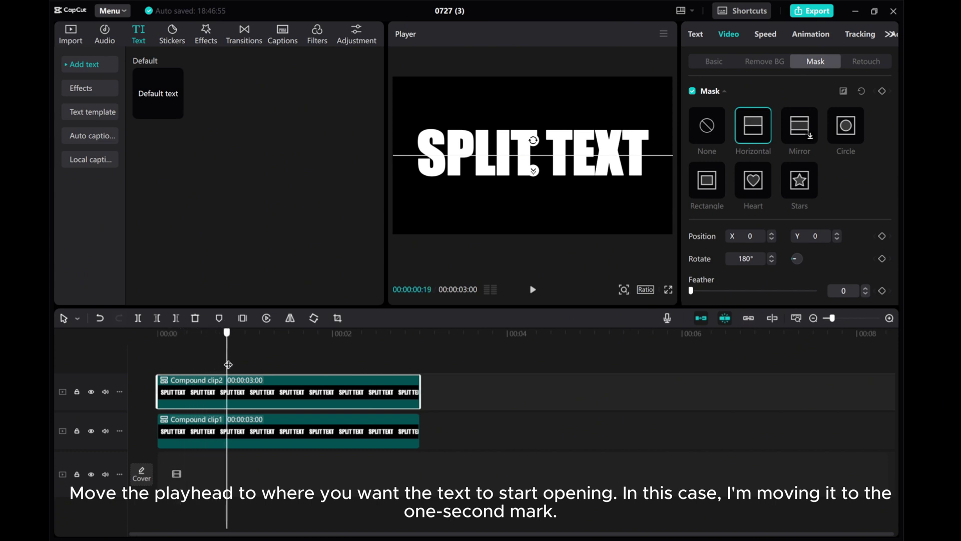
pyautogui.moveTo(228, 364); pyautogui.dragTo(246, 367)
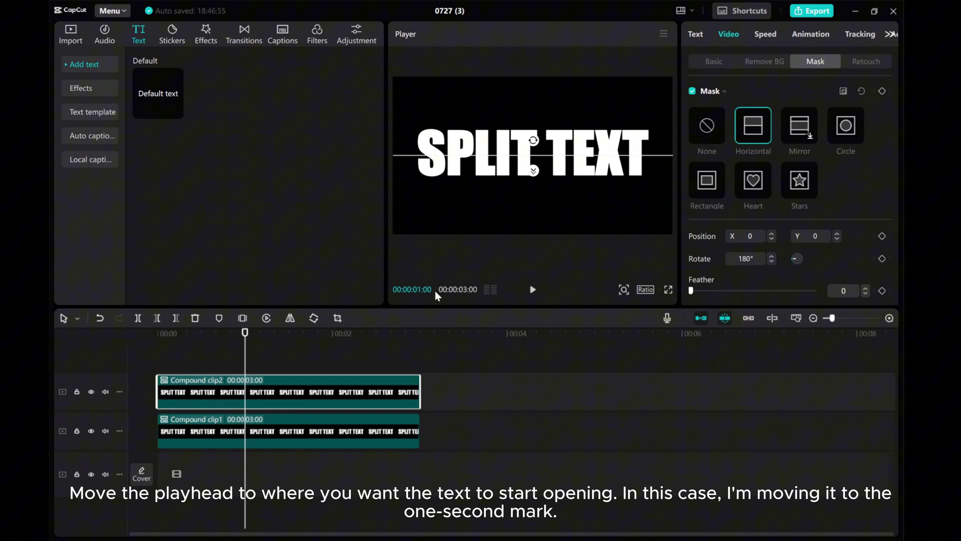
pyautogui.click(713, 63)
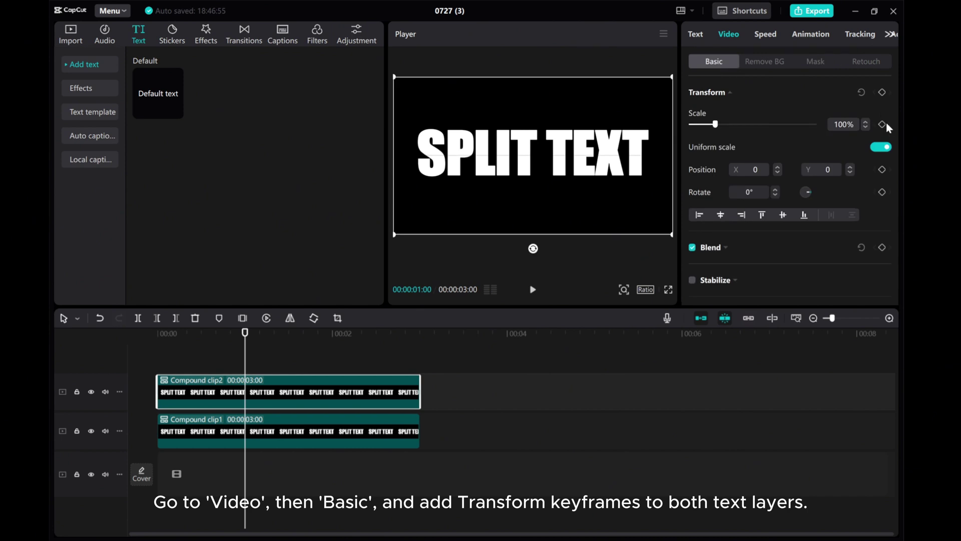
pyautogui.click(881, 92)
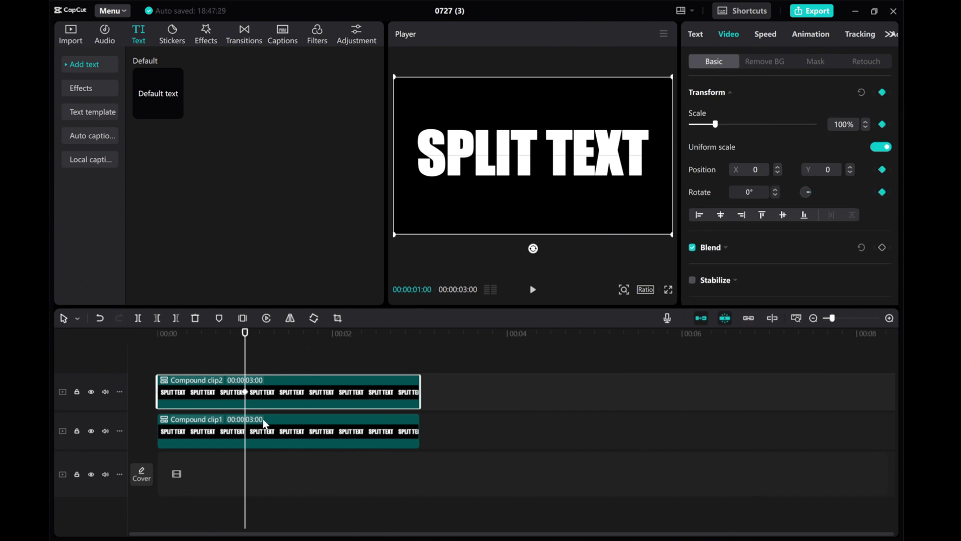
pyautogui.click(256, 438)
pyautogui.click(728, 34)
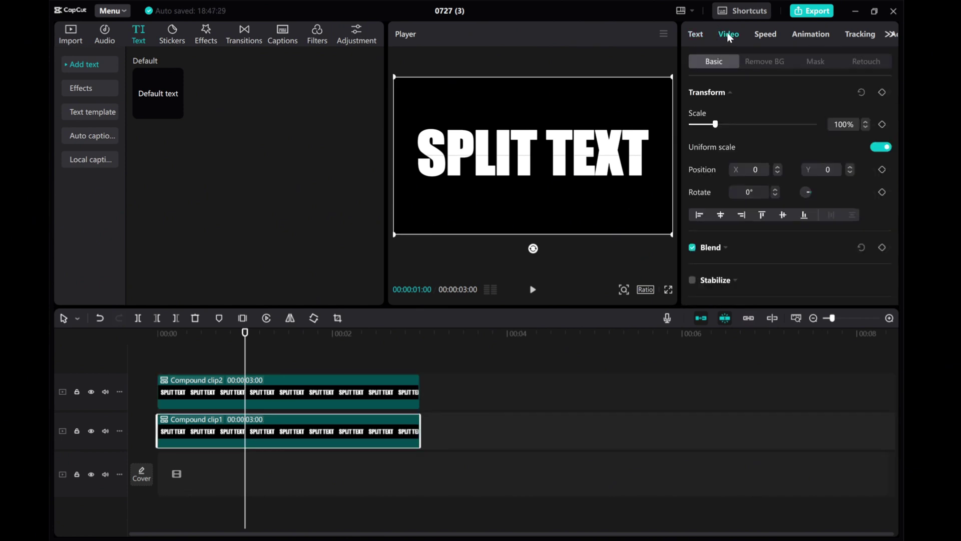
# - Keyframe Compound clip1 at 1 second, then five frames later drag Compound clip2 down to Y -216
pyautogui.click(882, 92)
pyautogui.click(274, 394)
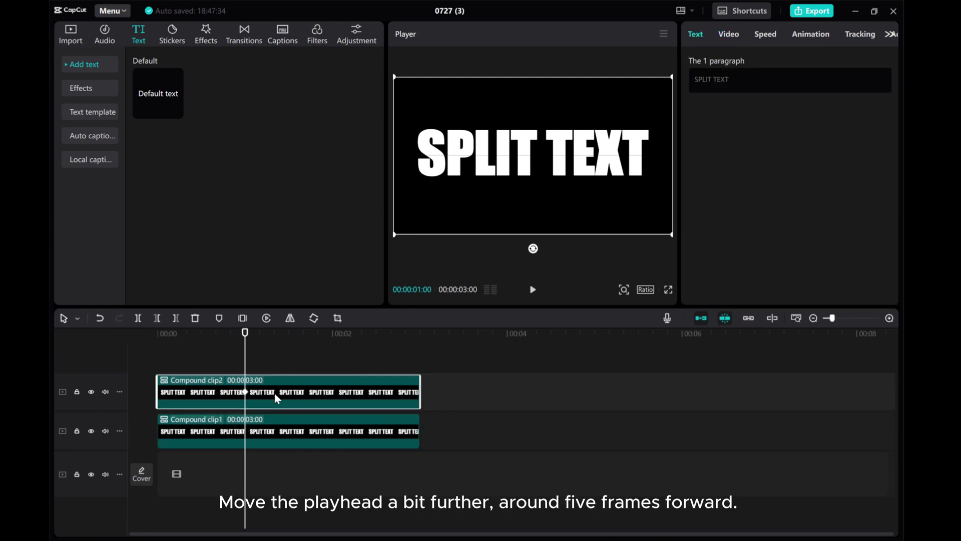
pyautogui.press('Right')
pyautogui.press('Right')
pyautogui.press('Right')
pyautogui.press('Right')
pyautogui.press('Right')
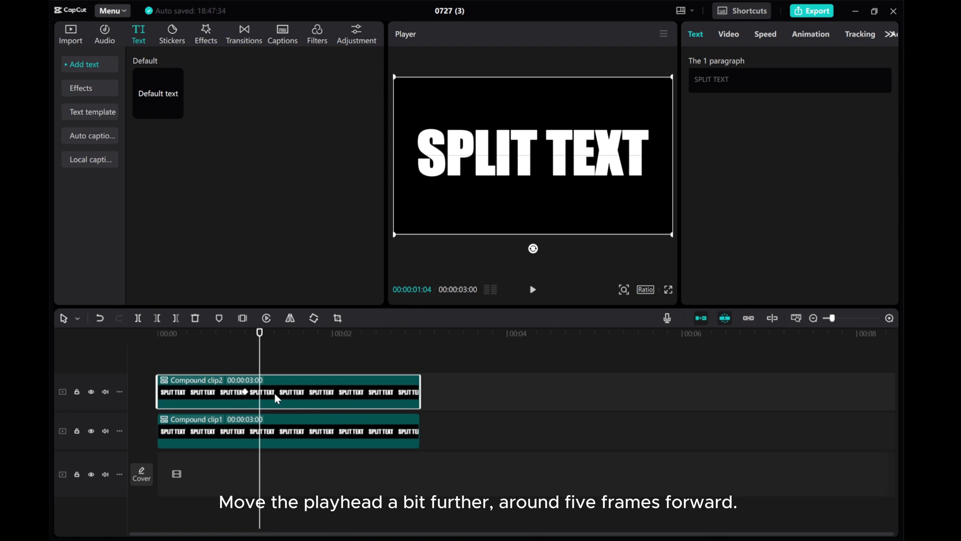
pyautogui.click(91, 430)
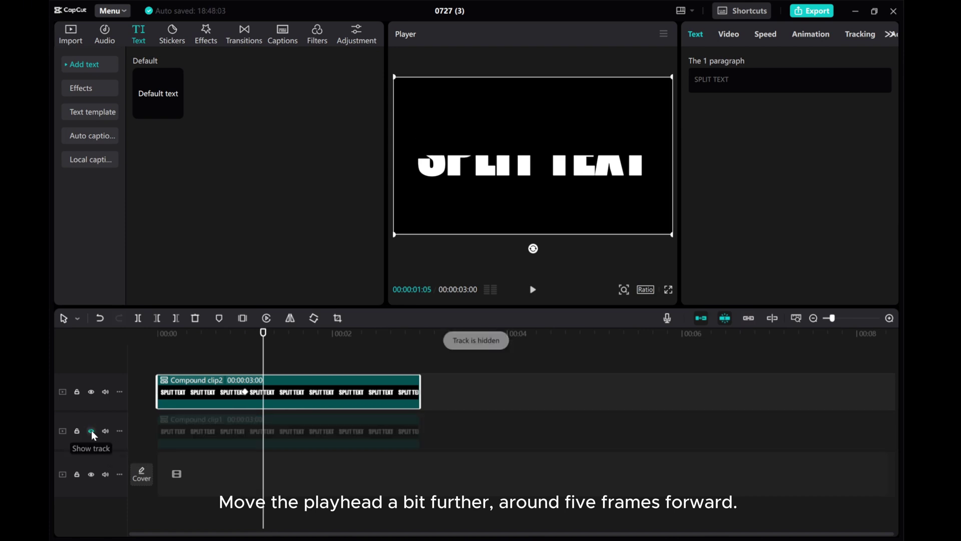
pyautogui.click(91, 430)
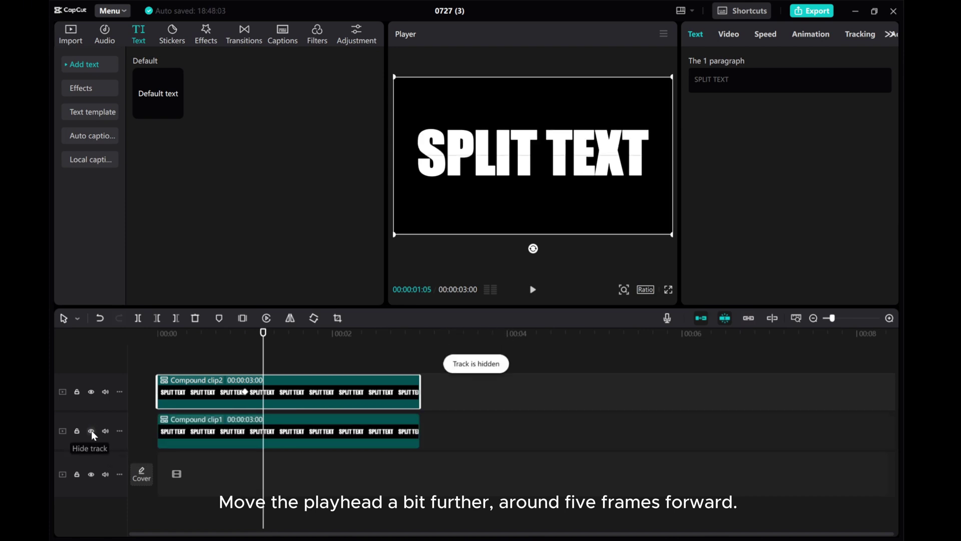
pyautogui.click(532, 171)
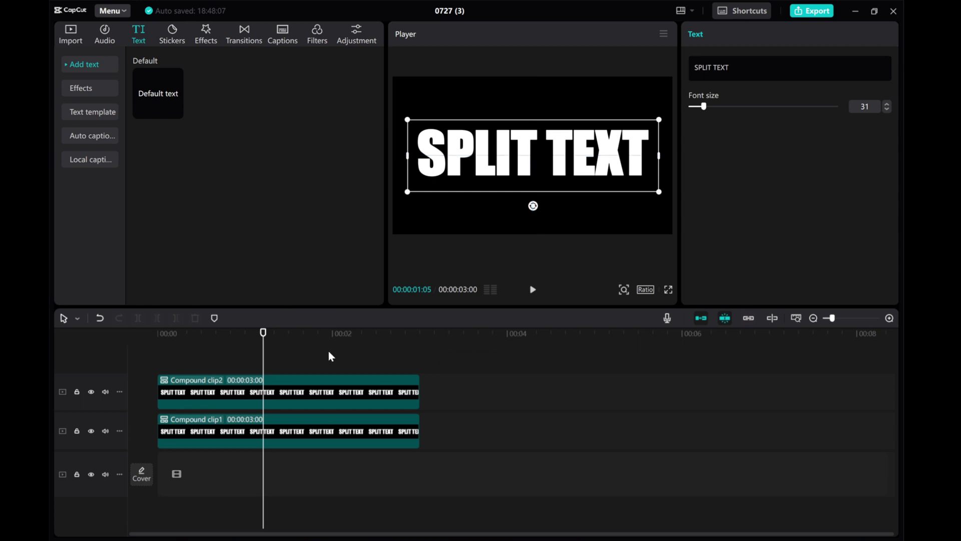
pyautogui.click(288, 397)
pyautogui.moveTo(513, 204)
pyautogui.mouseDown()
pyautogui.moveTo(515, 253)
pyautogui.moveTo(514, 218)
pyautogui.mouseUp()
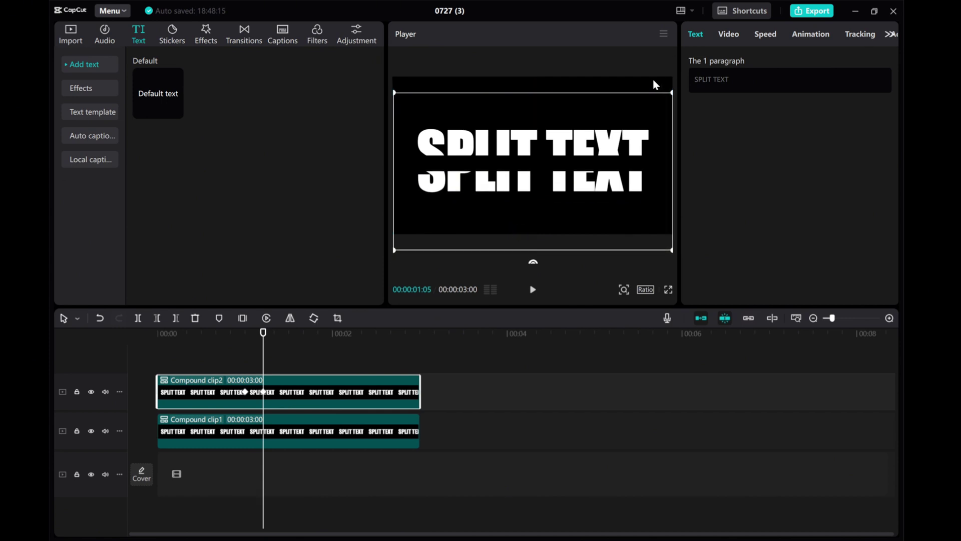
pyautogui.click(722, 34)
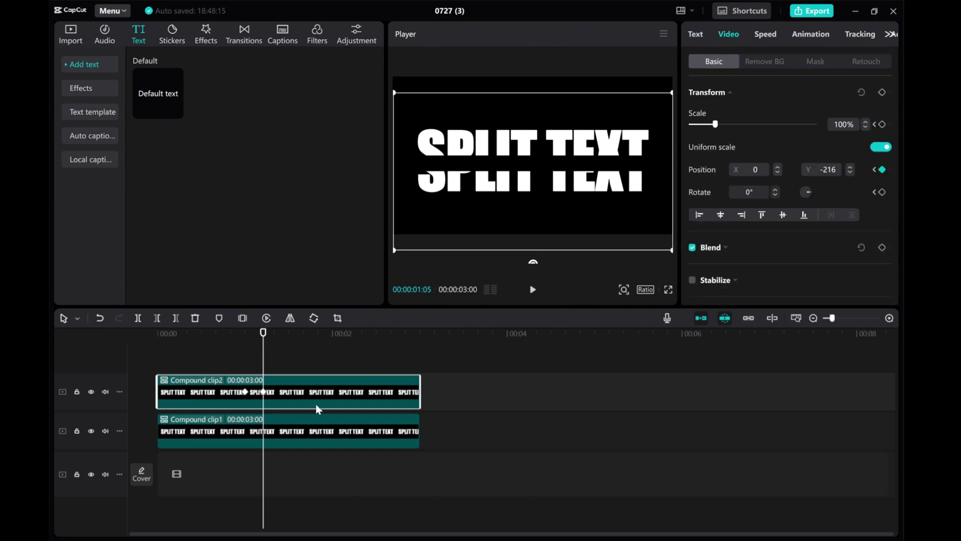
# - Set Compound clip1's Position Y to 216 at 00:00:01:05
pyautogui.click(292, 429)
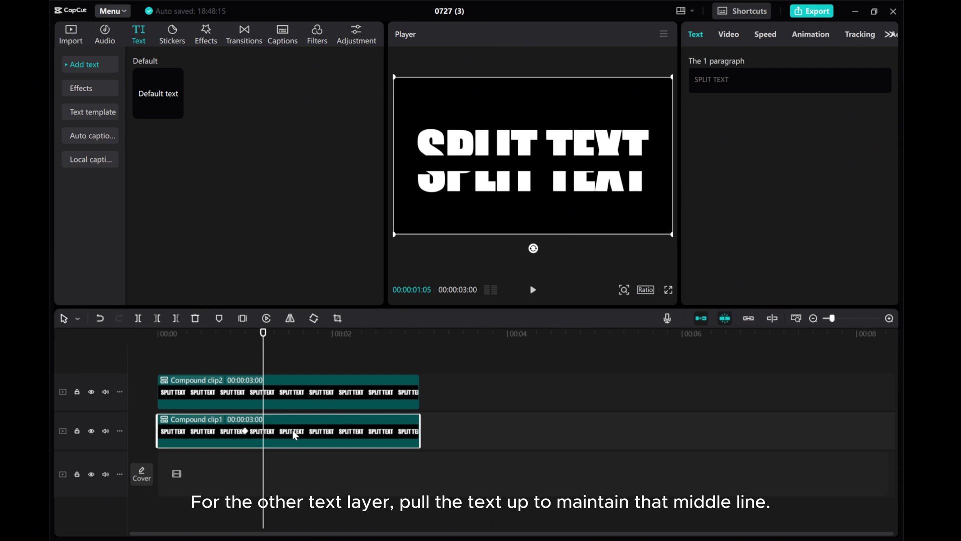
pyautogui.click(724, 33)
pyautogui.click(827, 169)
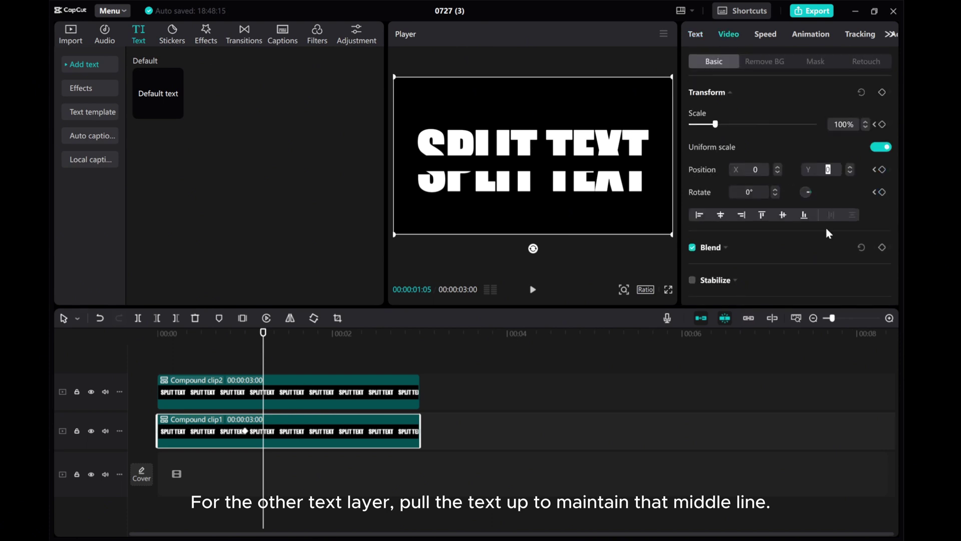
pyautogui.write('216')
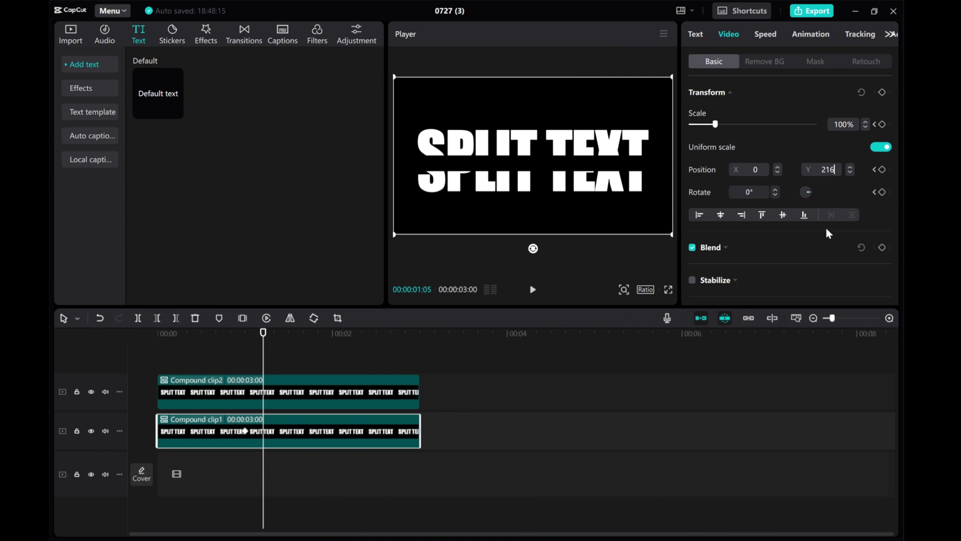
pyautogui.press('Return')
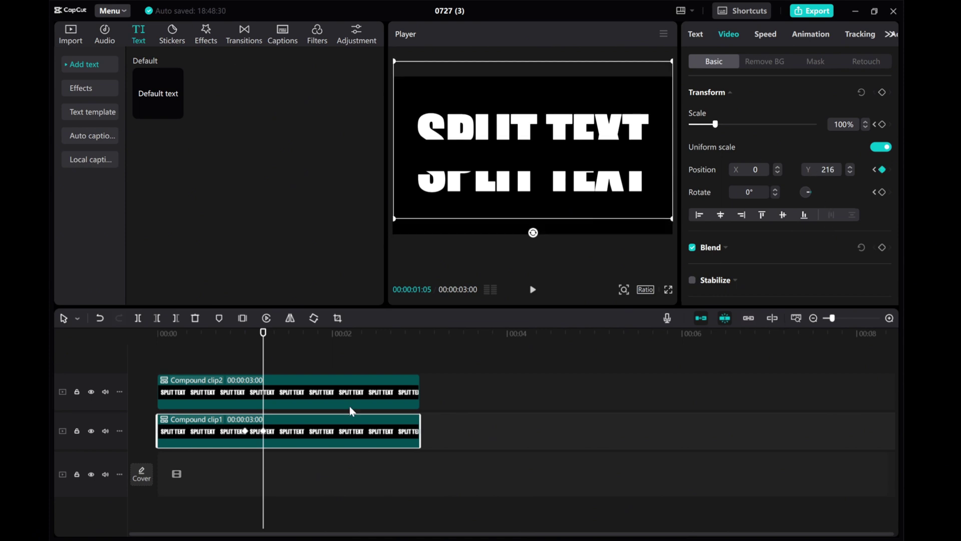
pyautogui.moveTo(262, 365); pyautogui.dragTo(239, 366)
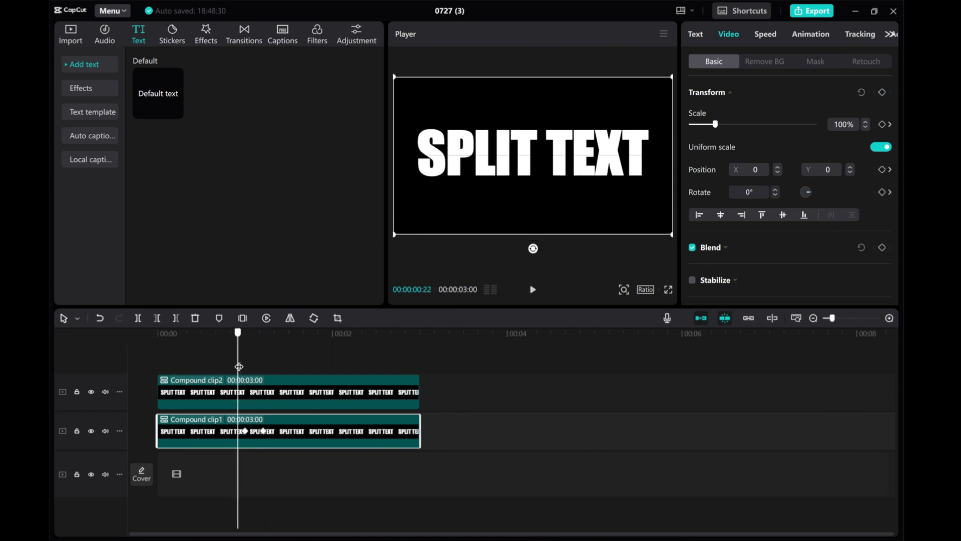
# - Preview the split, then add a Transform keyframe to Compound clip2 at 00:00:02:00
pyautogui.click(533, 290)
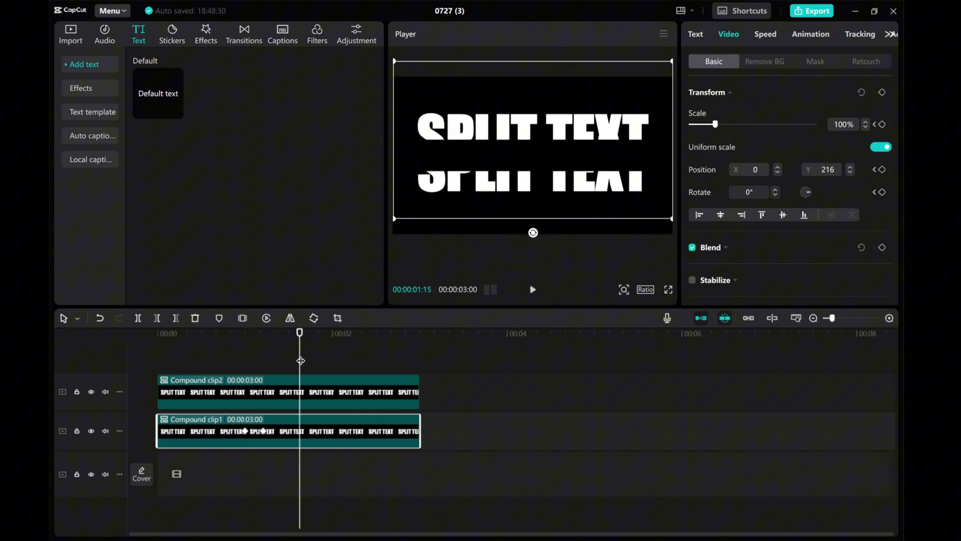
pyautogui.moveTo(300, 360); pyautogui.dragTo(333, 356)
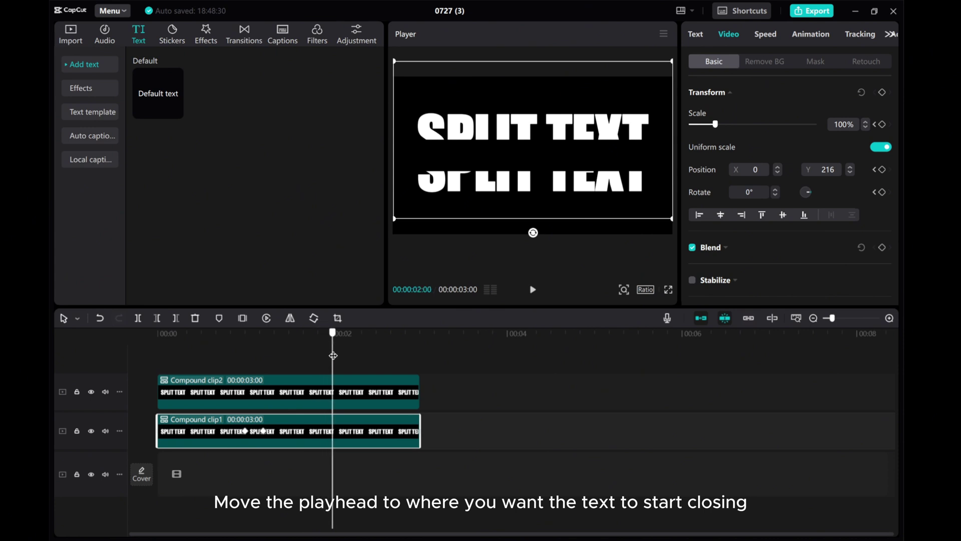
pyautogui.click(343, 396)
pyautogui.click(728, 34)
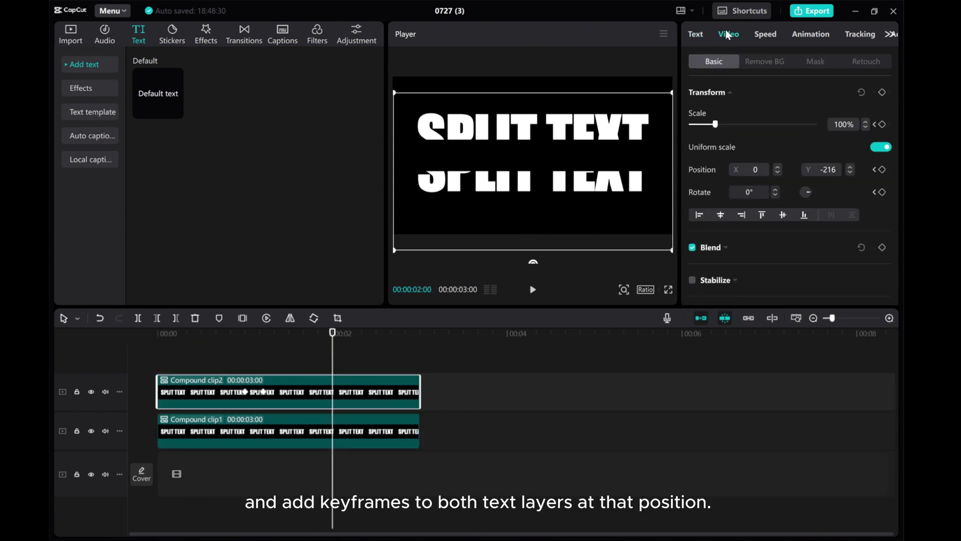
pyautogui.click(882, 93)
pyautogui.click(351, 429)
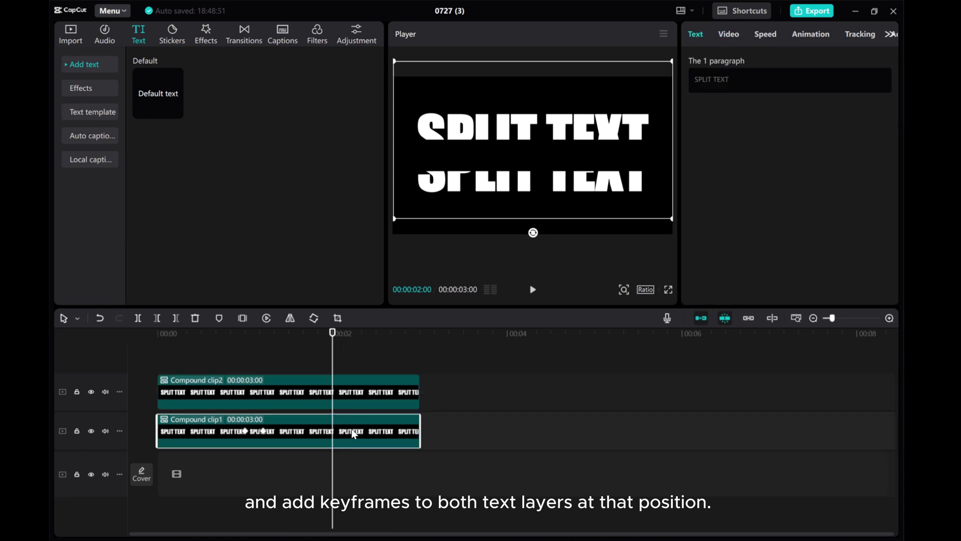
# - Keyframe Compound clip1 at 2 seconds, then step Compound clip2 a few frames forward
pyautogui.click(737, 39)
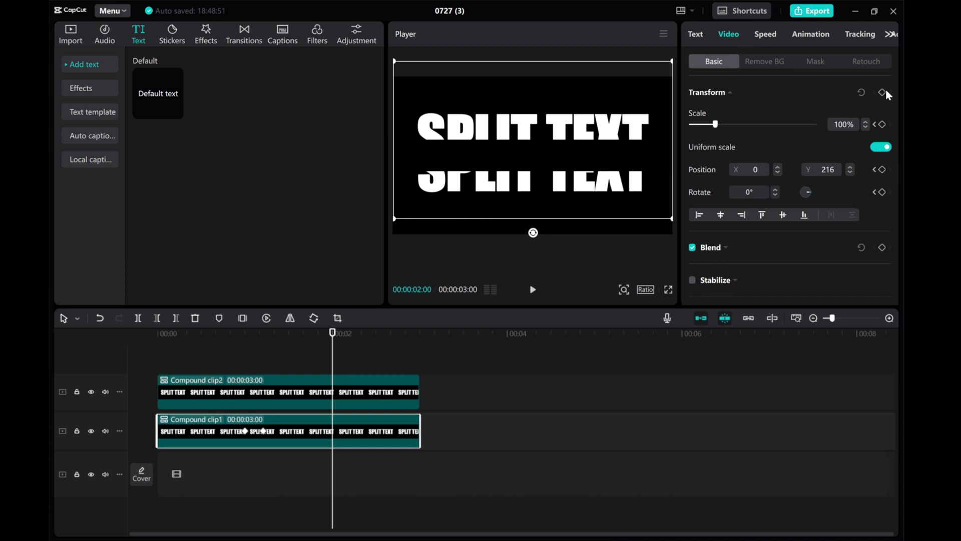
pyautogui.click(883, 92)
pyautogui.click(356, 402)
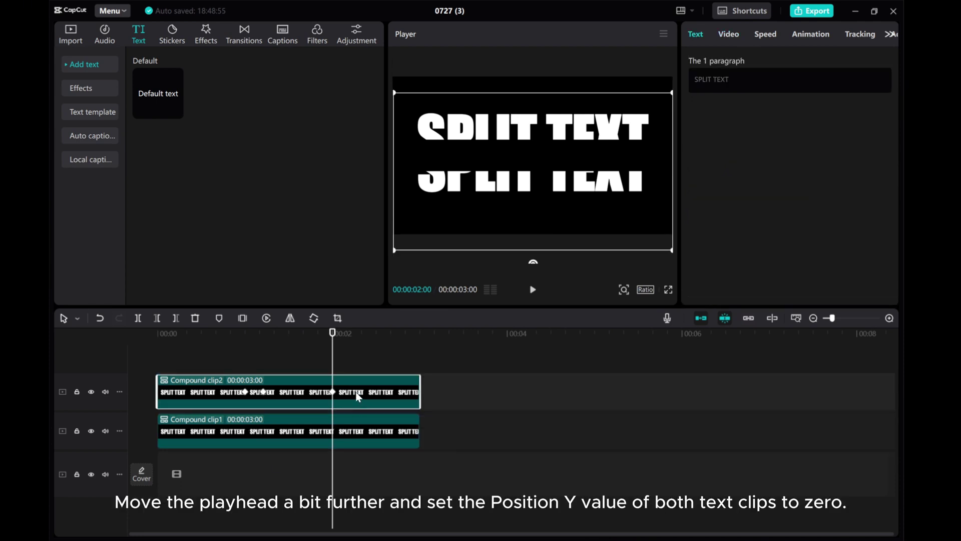
pyautogui.press('Right')
pyautogui.press('Right')
pyautogui.press('Right')
pyautogui.press('Right')
pyautogui.press('Right')
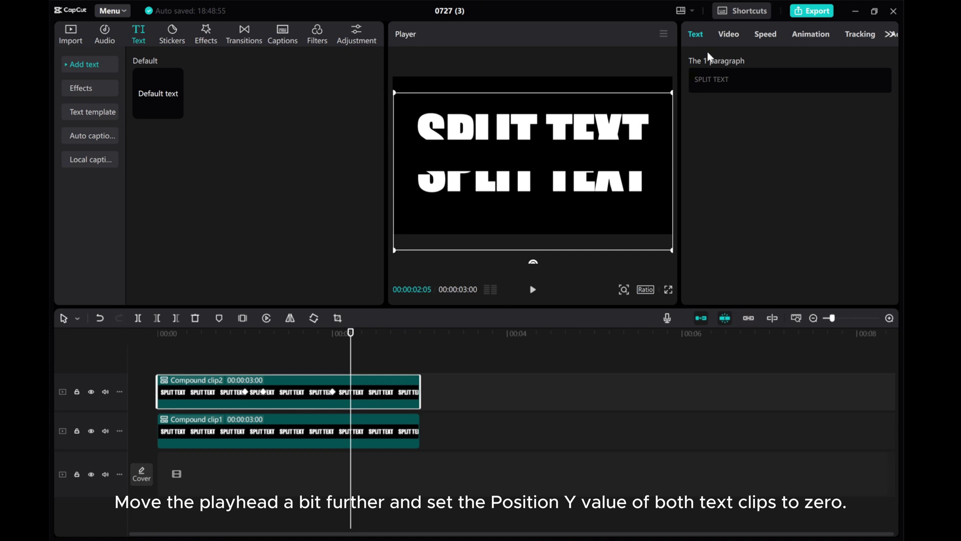
# - At 00:00:02:05, return Compound clip2 and Compound clip1 to Position Y 0
pyautogui.click(729, 34)
pyautogui.click(829, 170)
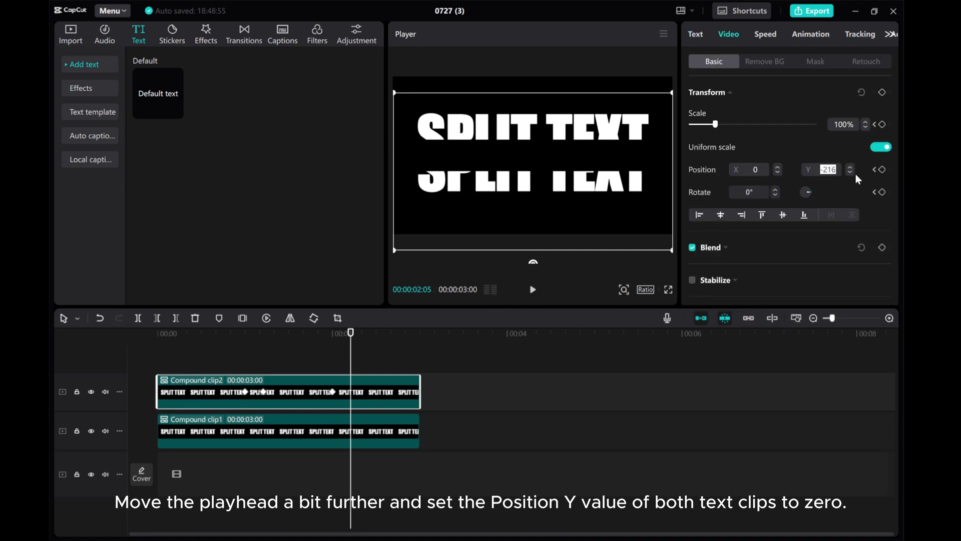
pyautogui.write('0')
pyautogui.click(378, 428)
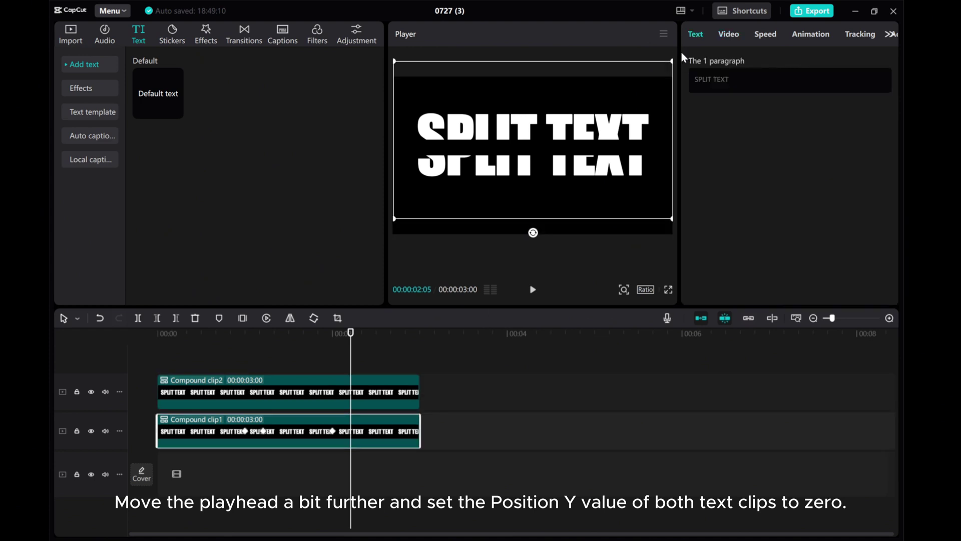
pyautogui.click(727, 35)
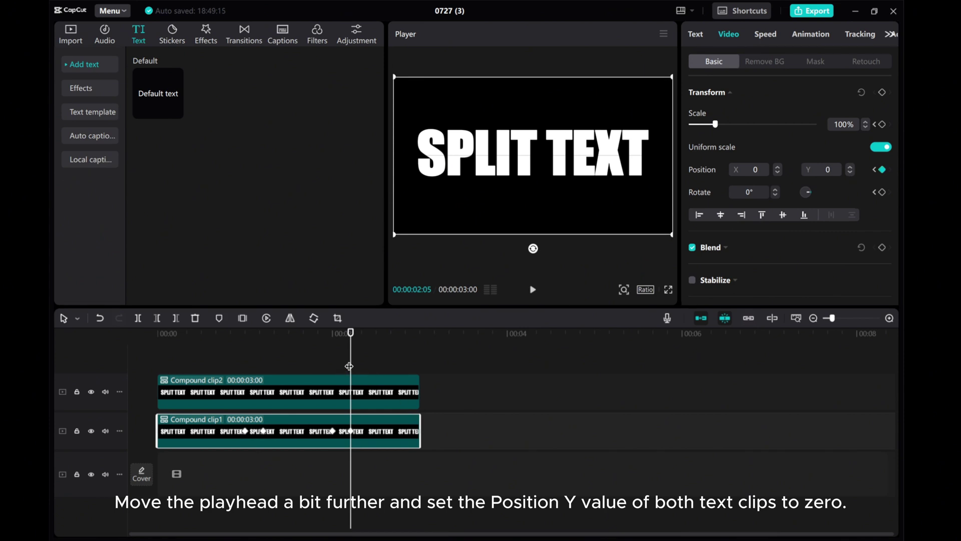
pyautogui.moveTo(348, 367); pyautogui.dragTo(137, 368)
pyautogui.click(534, 292)
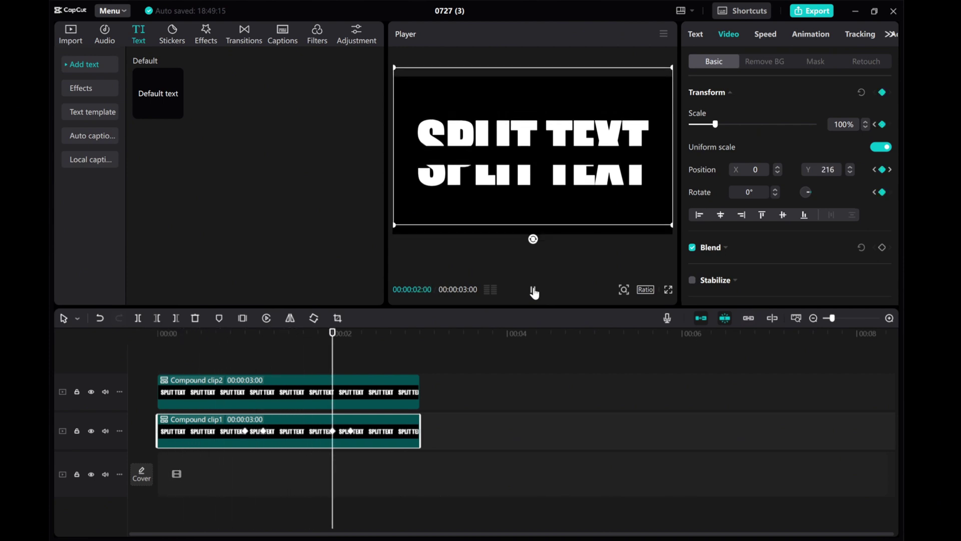
pyautogui.click(533, 291)
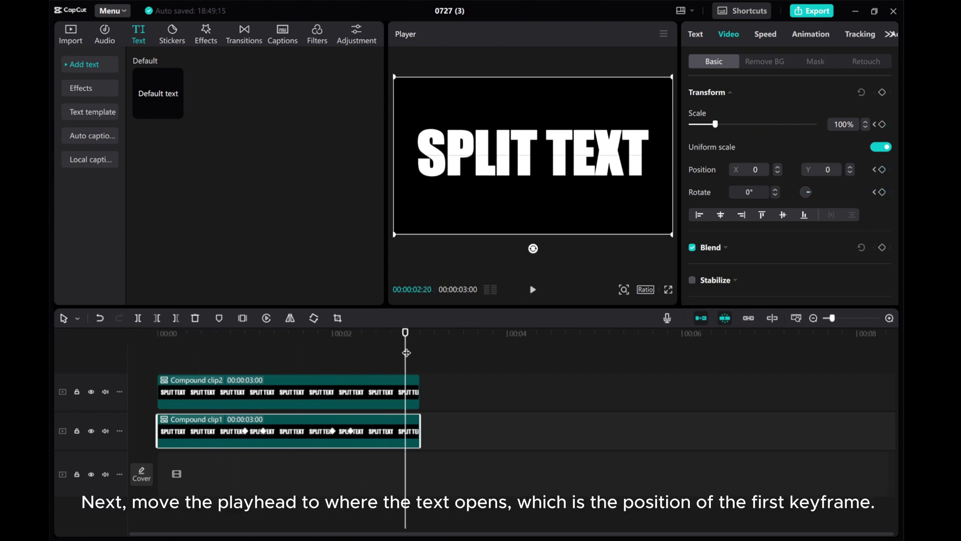
pyautogui.moveTo(404, 352); pyautogui.dragTo(245, 348)
pyautogui.click(249, 383)
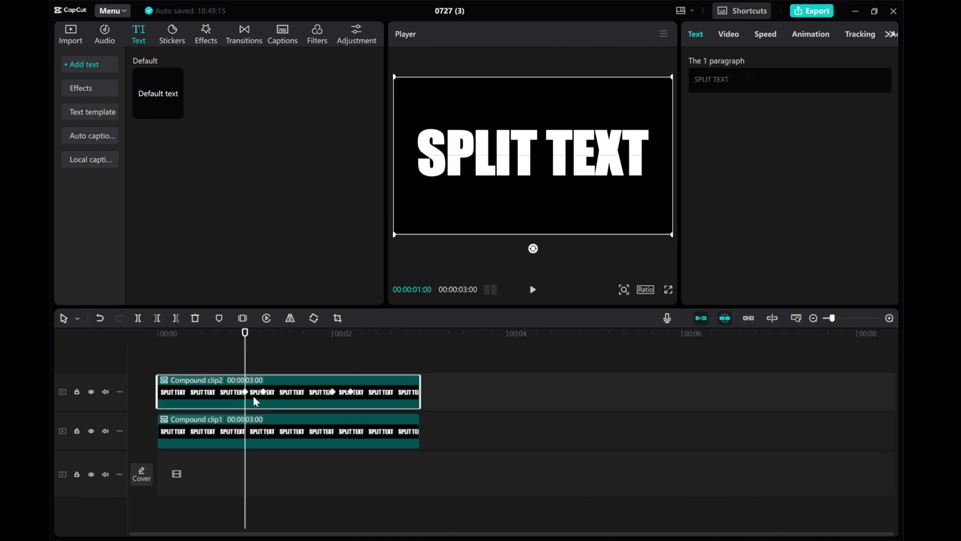
# - Add a default text clip at 1 second reading 'effects' and view it at the split point
pyautogui.click(176, 112)
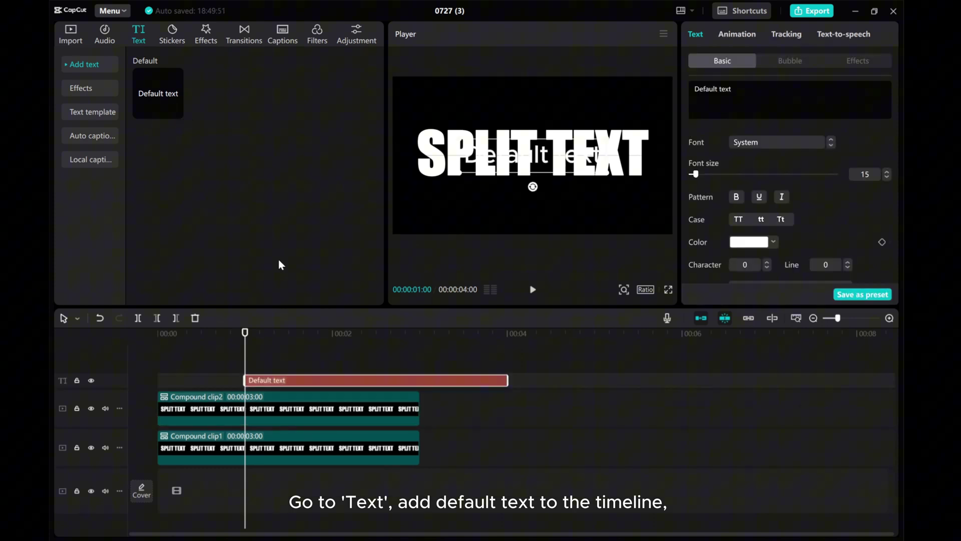
pyautogui.moveTo(761, 93); pyautogui.dragTo(659, 86)
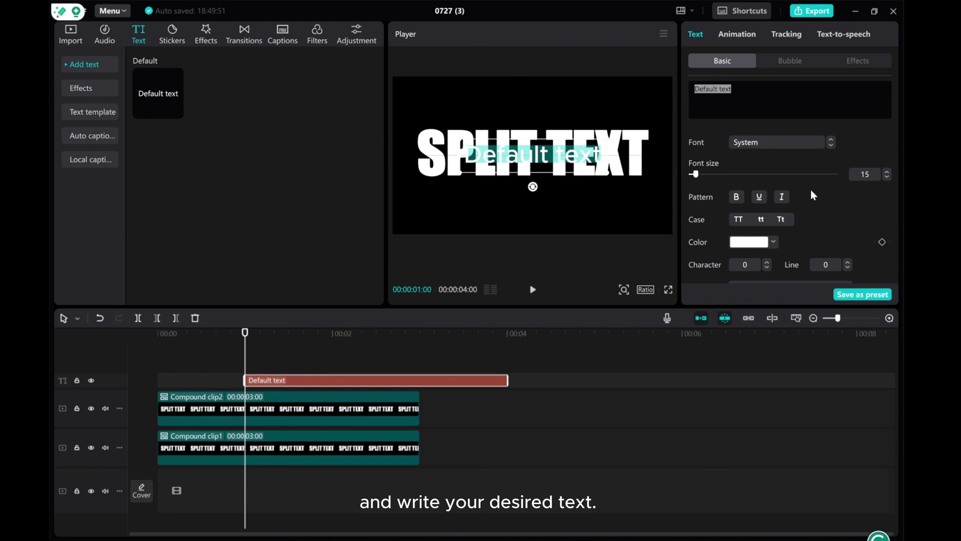
pyautogui.write('e')
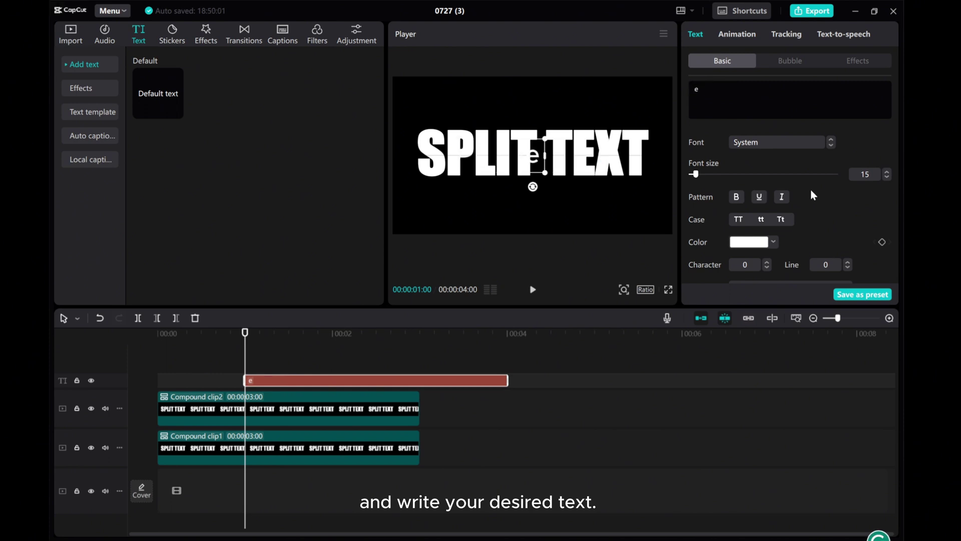
pyautogui.write('ffects')
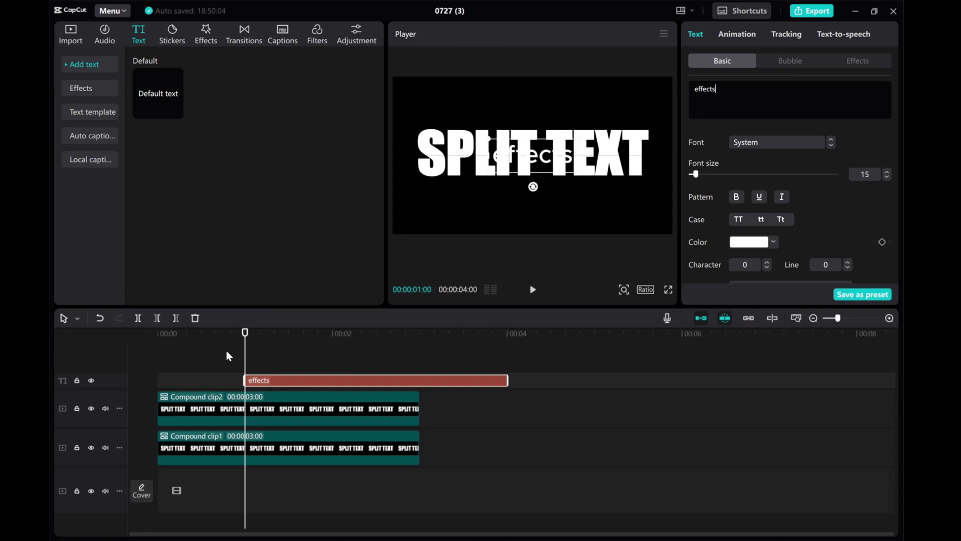
pyautogui.moveTo(243, 357); pyautogui.dragTo(266, 359)
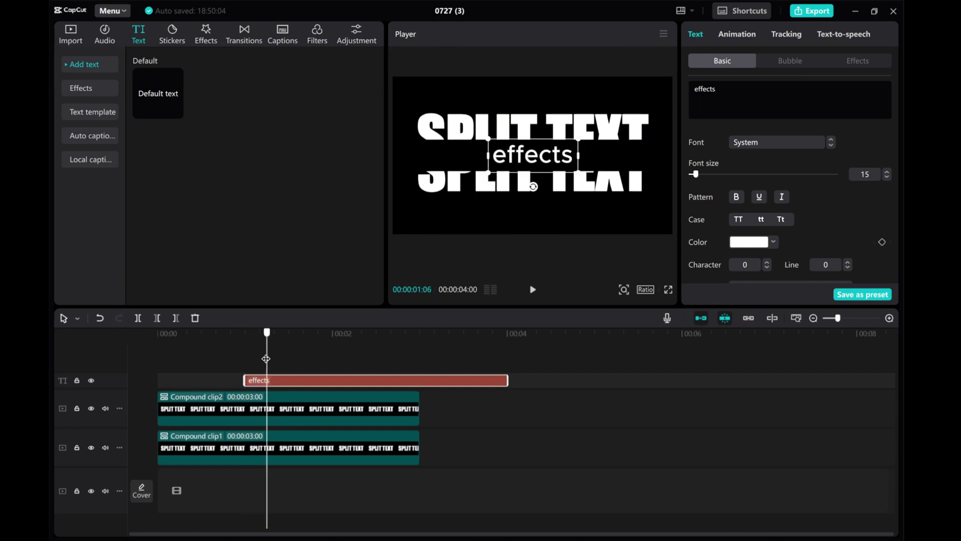
# - Set the effects text's font to Impact and make it all uppercase
pyautogui.click(771, 142)
pyautogui.click(771, 163)
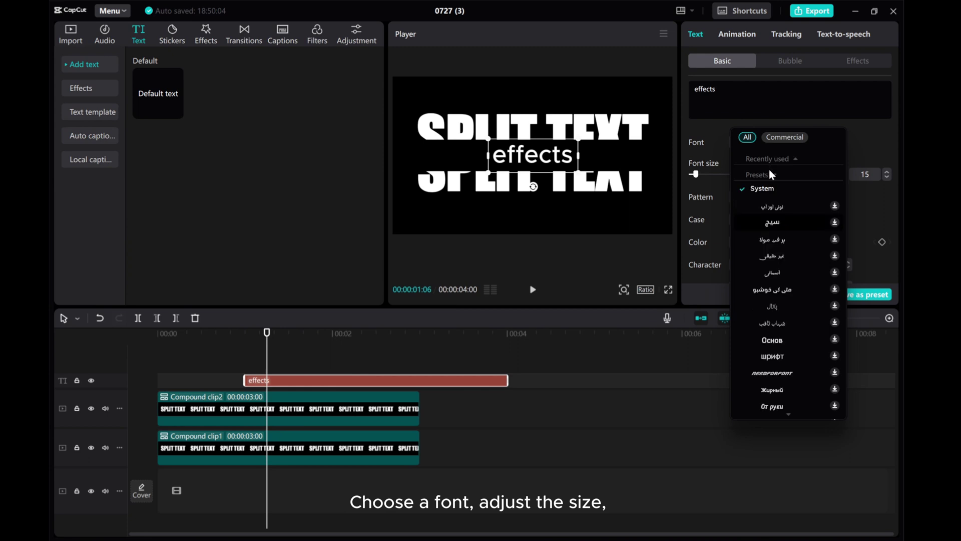
pyautogui.click(777, 159)
pyautogui.click(772, 173)
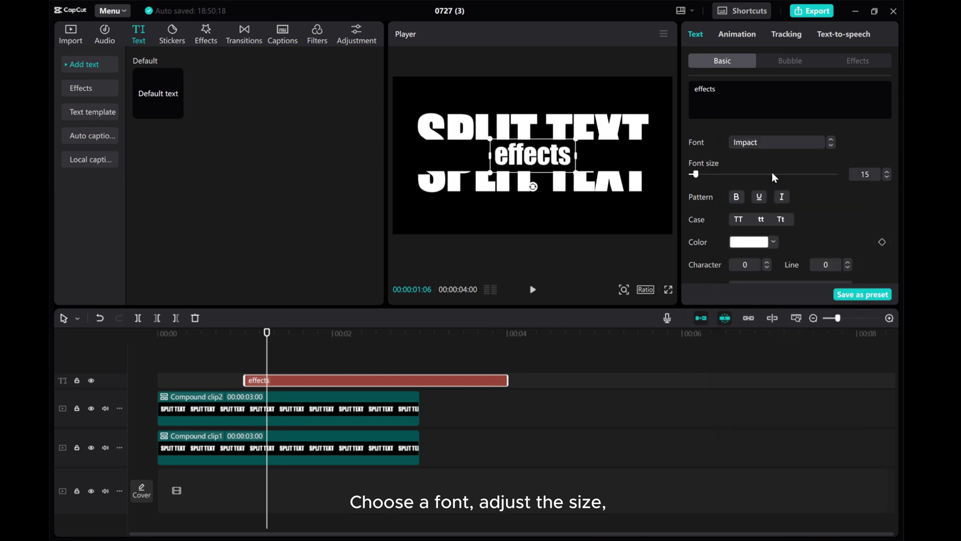
pyautogui.click(739, 220)
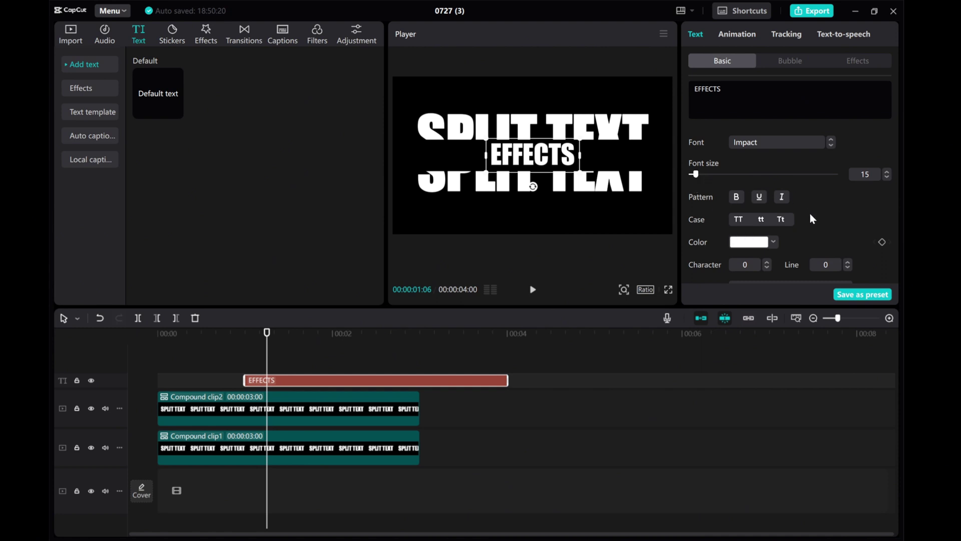
# - Set the EFFECTS character spacing to 16
pyautogui.scroll(-2, 809, 213)
pyautogui.click(767, 219)
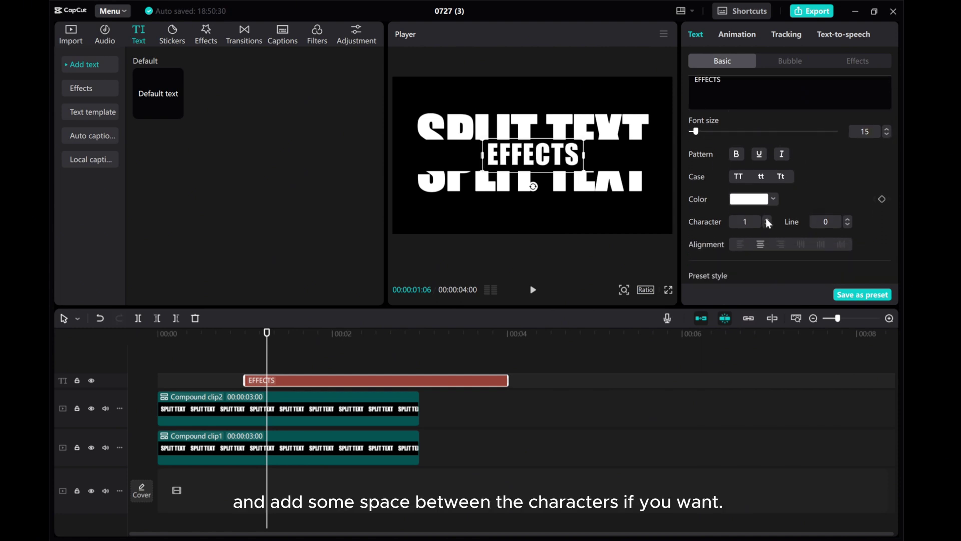
pyautogui.click(767, 219)
pyautogui.click(767, 218)
pyautogui.click(767, 219)
pyautogui.click(767, 219)
pyautogui.click(767, 218)
pyautogui.click(767, 219)
pyautogui.click(767, 219)
pyautogui.click(767, 218)
pyautogui.click(767, 219)
pyautogui.click(766, 219)
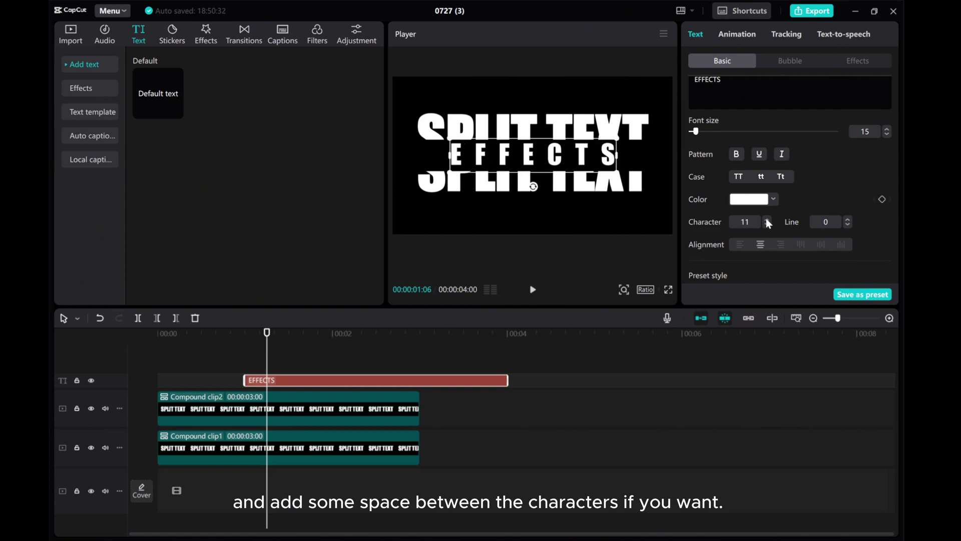
pyautogui.click(767, 218)
pyautogui.click(767, 218)
pyautogui.click(766, 218)
pyautogui.click(767, 219)
pyautogui.click(767, 219)
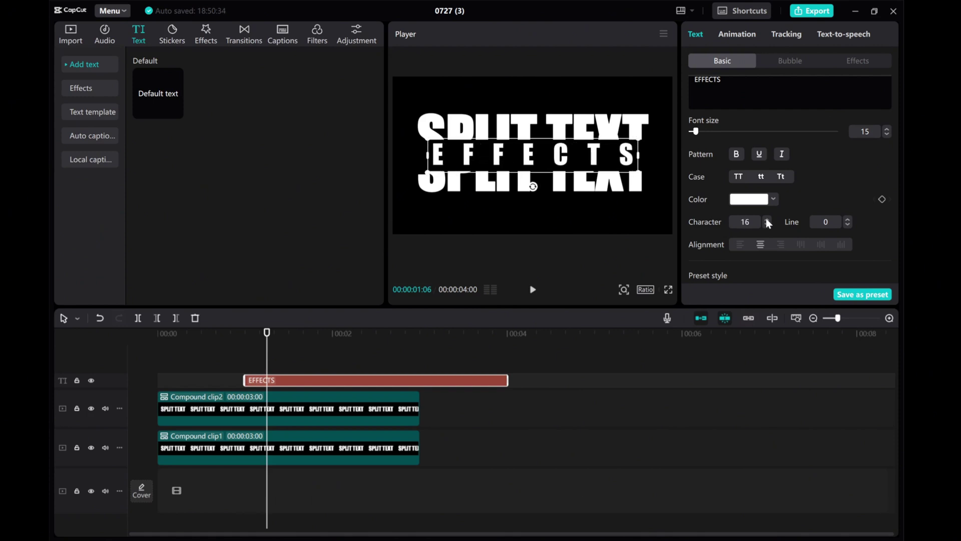
pyautogui.click(767, 219)
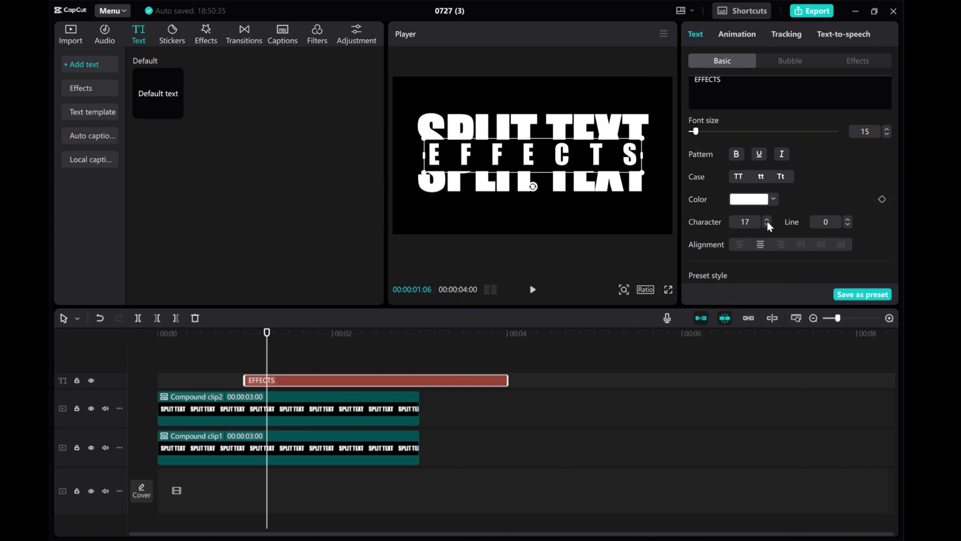
pyautogui.click(767, 219)
pyautogui.click(767, 224)
pyautogui.click(766, 223)
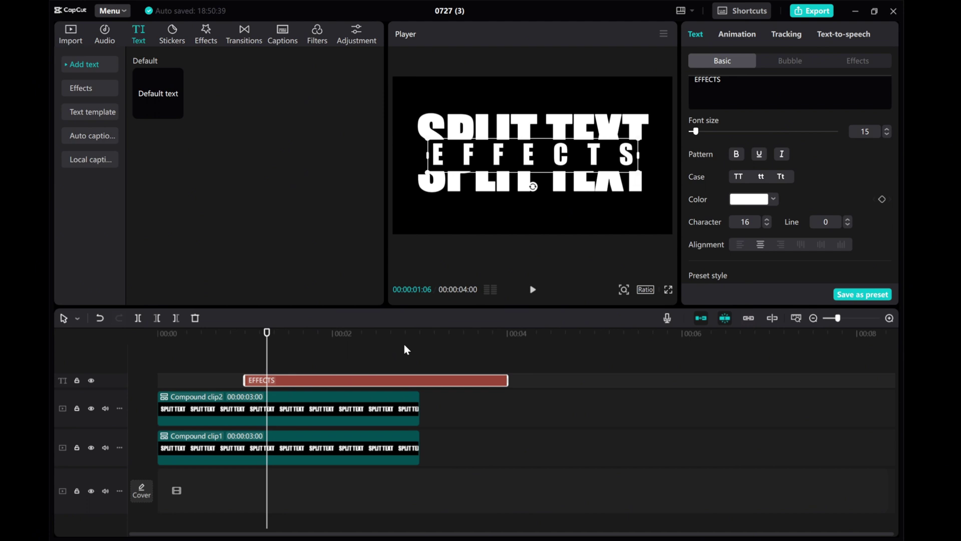
# - Trim the EFFECTS text clip so it ends at 00:00:02:05
pyautogui.click(300, 408)
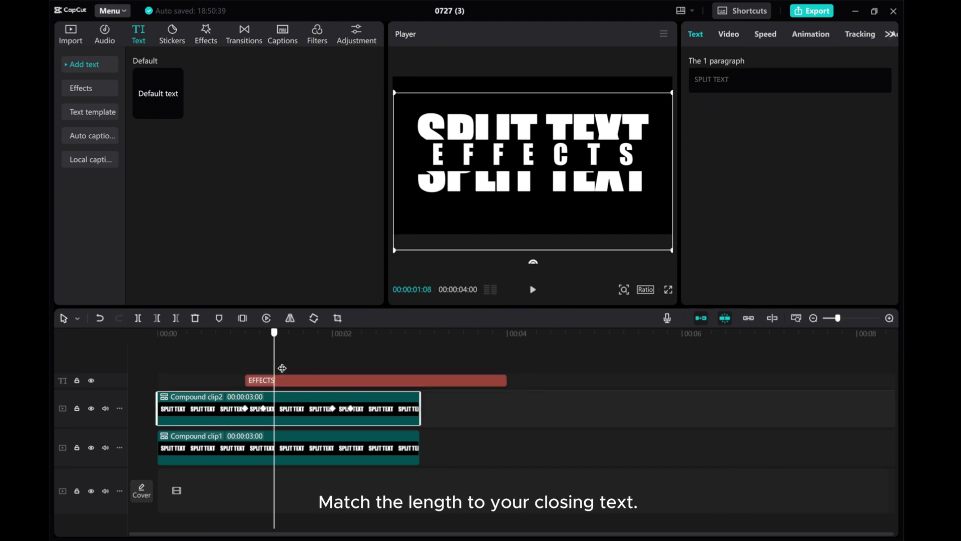
pyautogui.moveTo(282, 368); pyautogui.dragTo(350, 370)
pyautogui.click(362, 380)
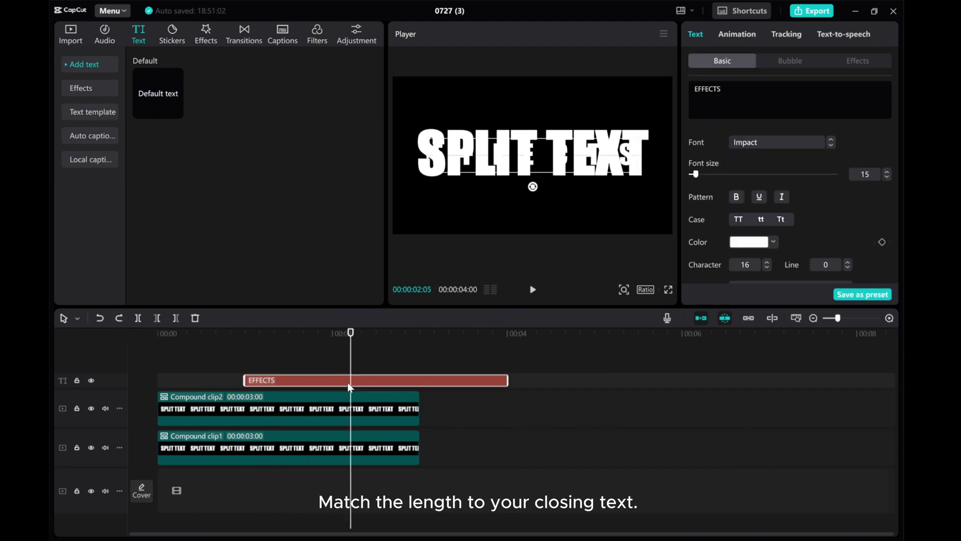
pyautogui.click(173, 316)
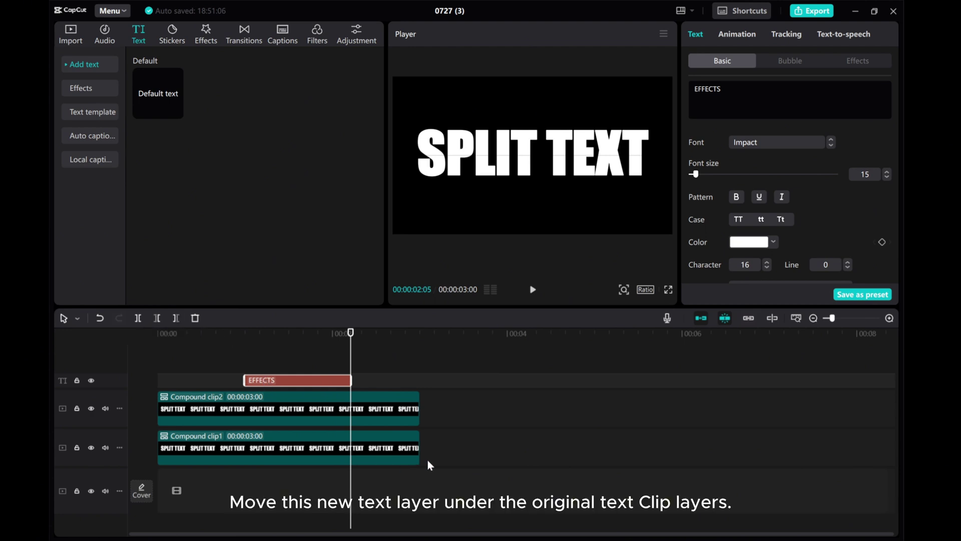
# - Move the EFFECTS clip onto a track beneath both SPLIT TEXT compound clips
pyautogui.moveTo(428, 458); pyautogui.dragTo(164, 322)
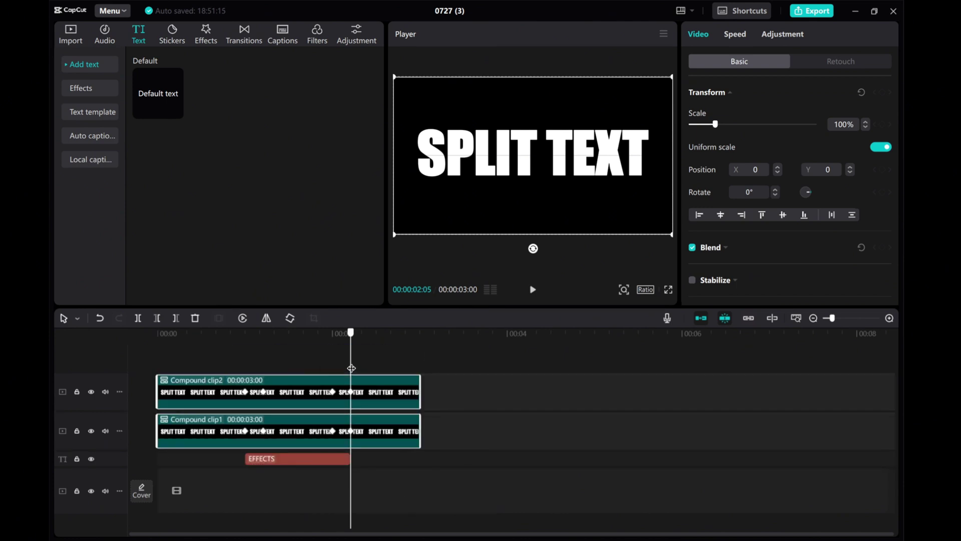
pyautogui.moveTo(351, 368); pyautogui.dragTo(243, 369)
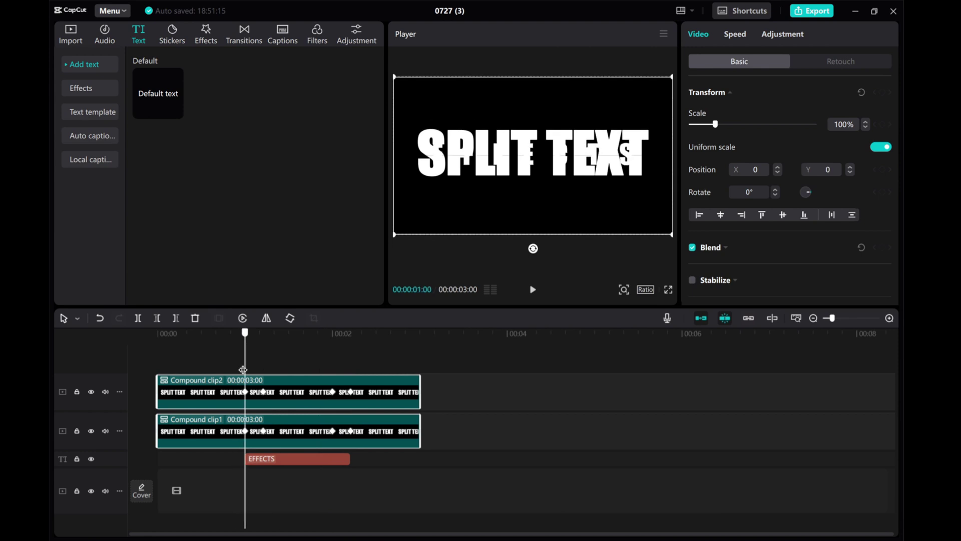
pyautogui.click(263, 457)
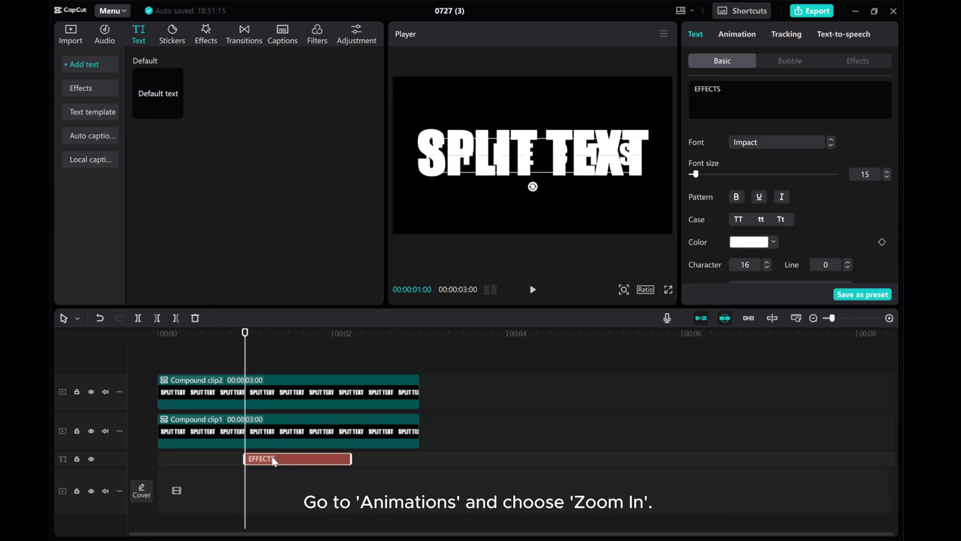
# - Apply a Zoom In entrance animation to EFFECTS with a 0.3 s duration
pyautogui.click(734, 35)
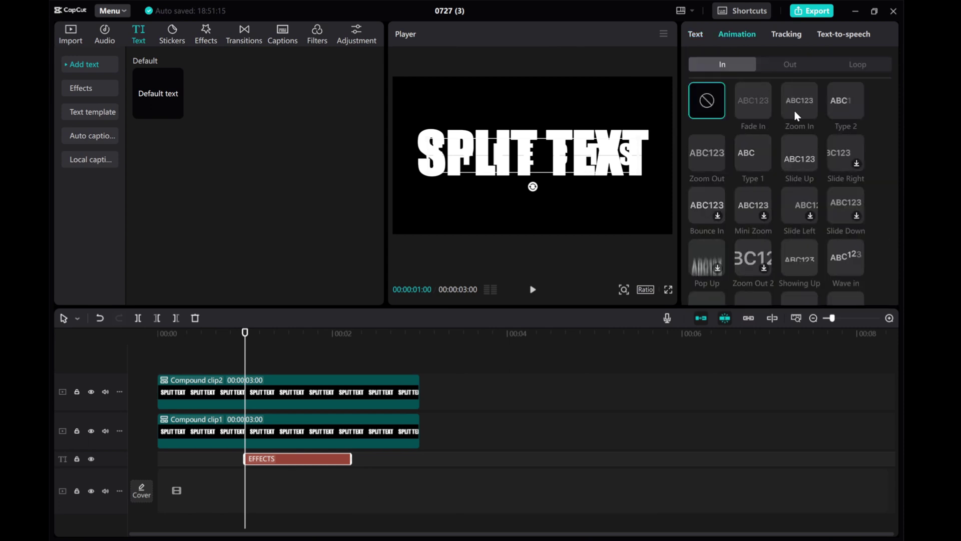
pyautogui.click(800, 104)
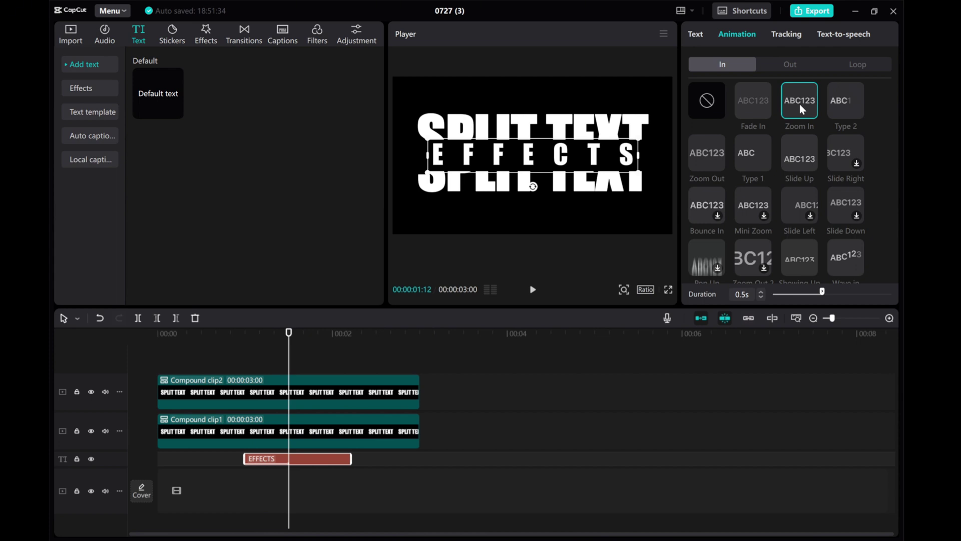
pyautogui.click(761, 297)
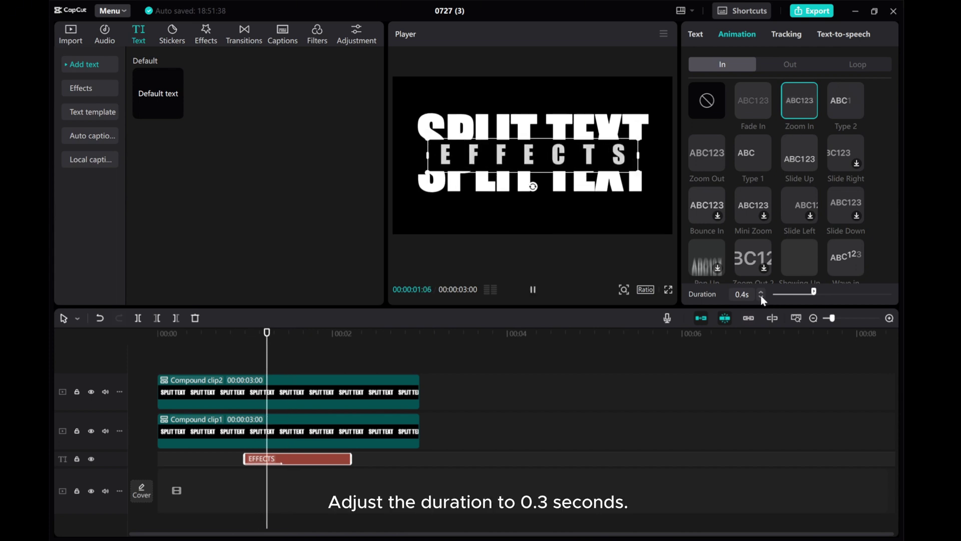
pyautogui.click(762, 297)
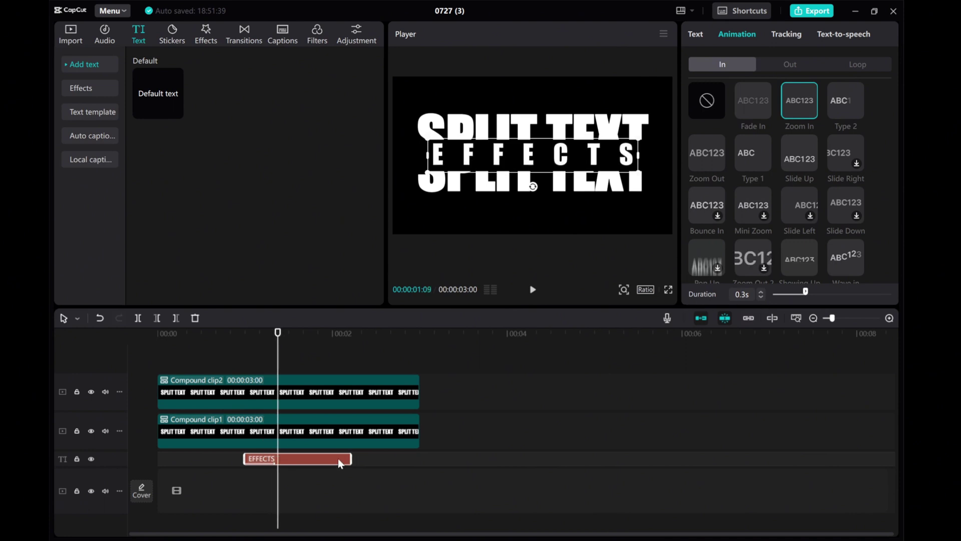
pyautogui.moveTo(278, 374); pyautogui.dragTo(339, 376)
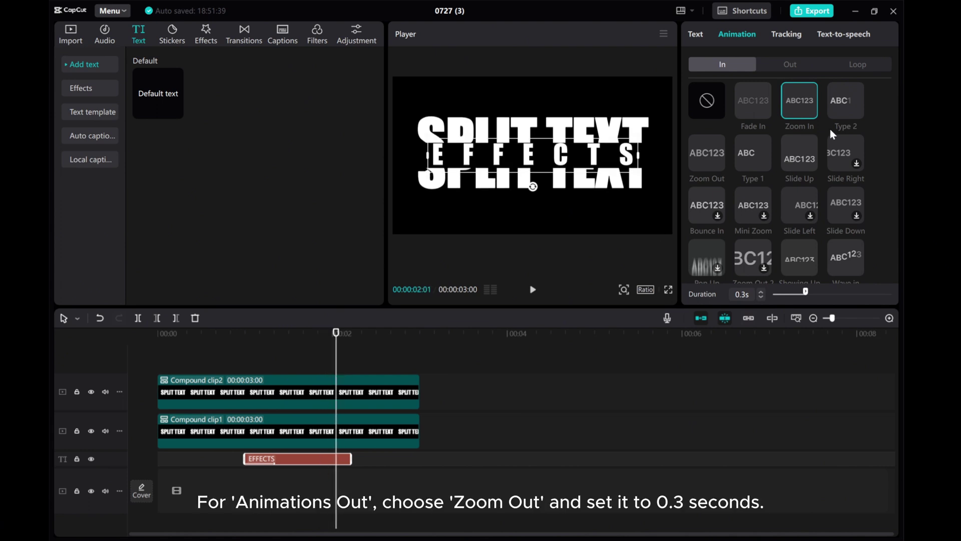
# - Give EFFECTS a Zoom Out exit animation shortened to 0.3s, then preview it from the start
pyautogui.click(788, 65)
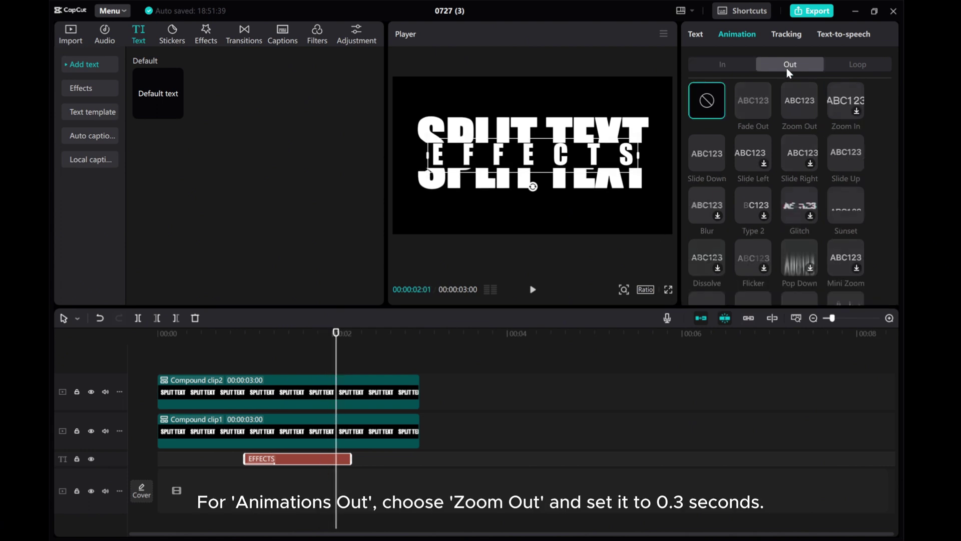
pyautogui.click(796, 106)
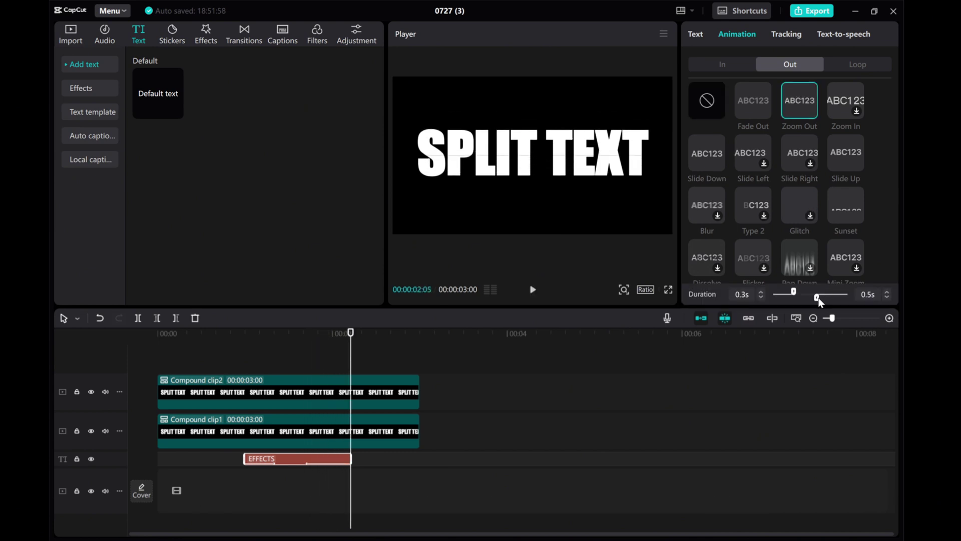
pyautogui.moveTo(823, 295); pyautogui.dragTo(829, 298)
pyautogui.moveTo(353, 350); pyautogui.dragTo(208, 349)
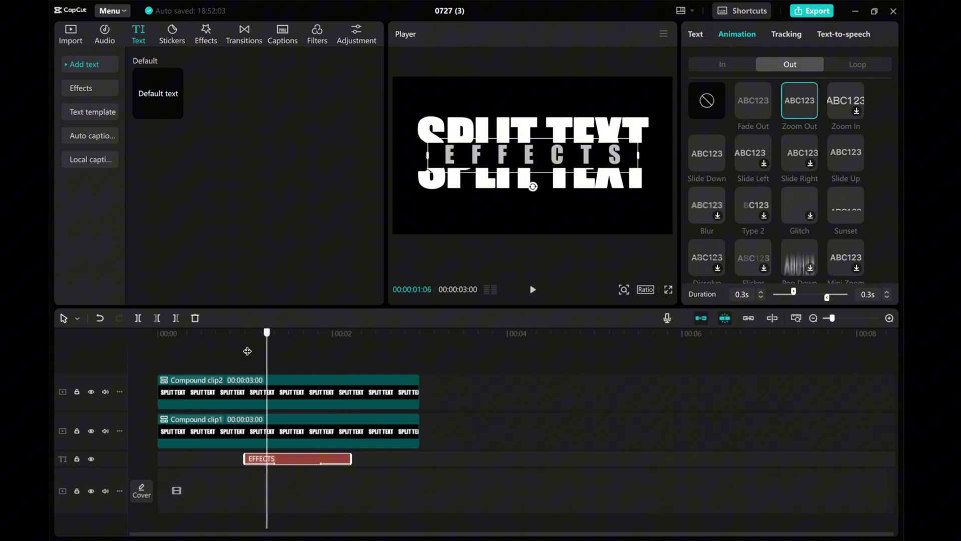
pyautogui.click(533, 292)
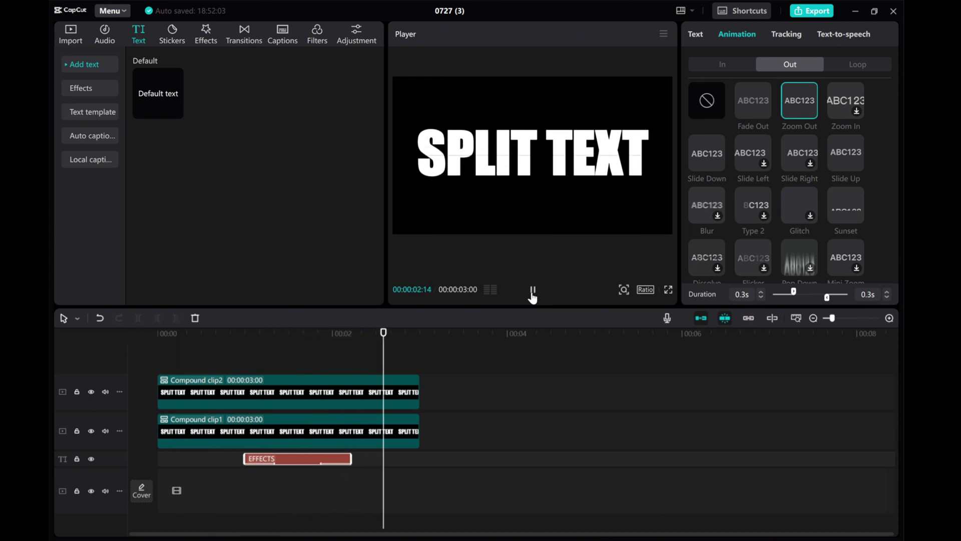
pyautogui.moveTo(398, 350); pyautogui.dragTo(122, 289)
# - Add the dead wood and moss Scenery stock clip to the main track and play it back
pyautogui.click(70, 33)
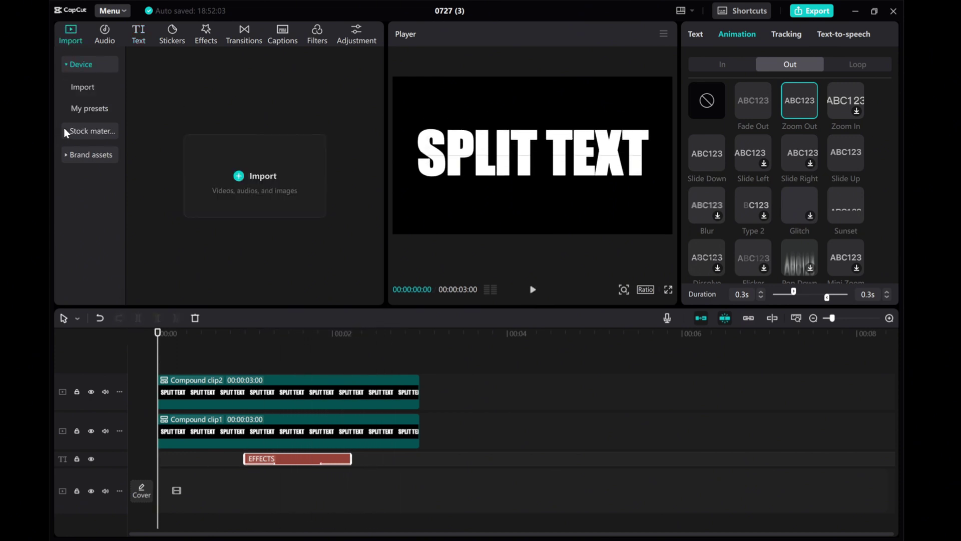
pyautogui.click(64, 127)
pyautogui.click(68, 217)
pyautogui.scroll(-4, 246, 236)
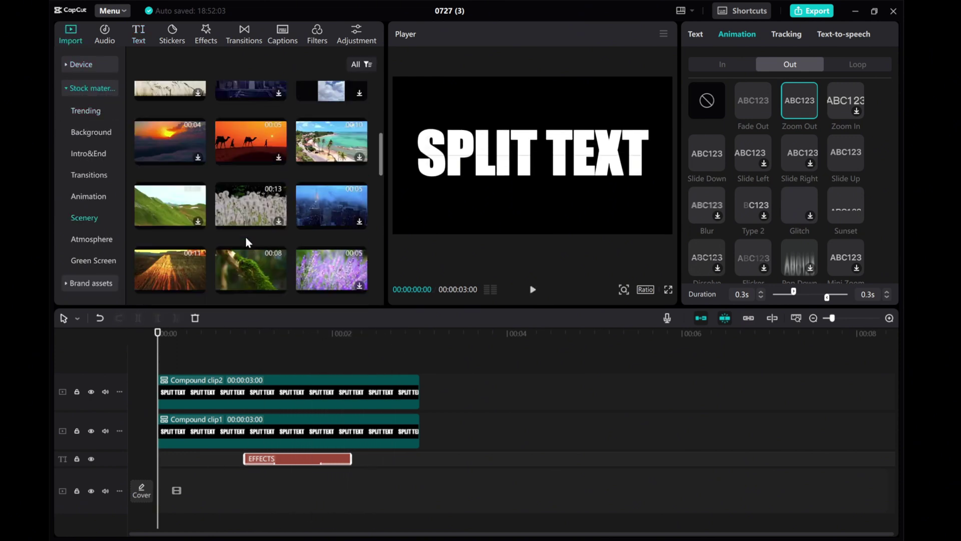
pyautogui.click(279, 231)
pyautogui.click(532, 290)
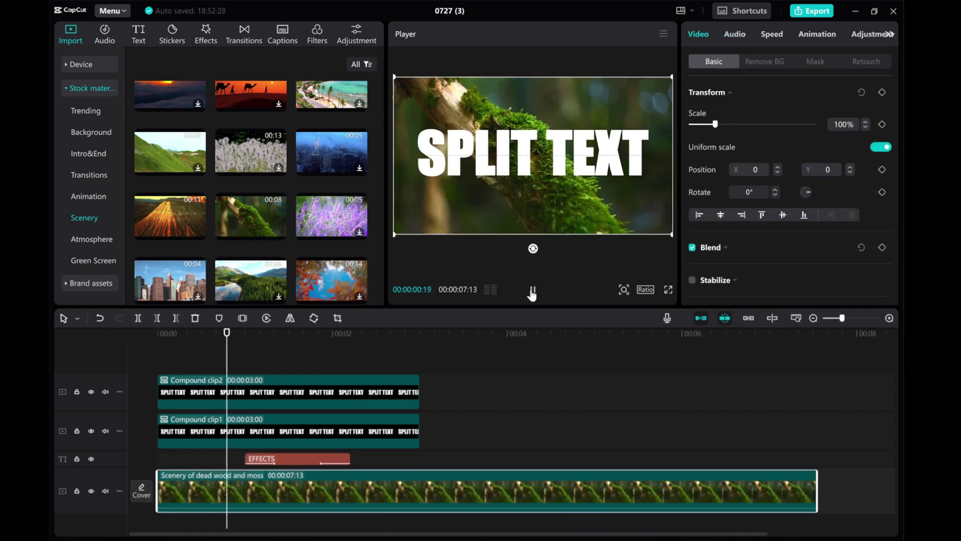